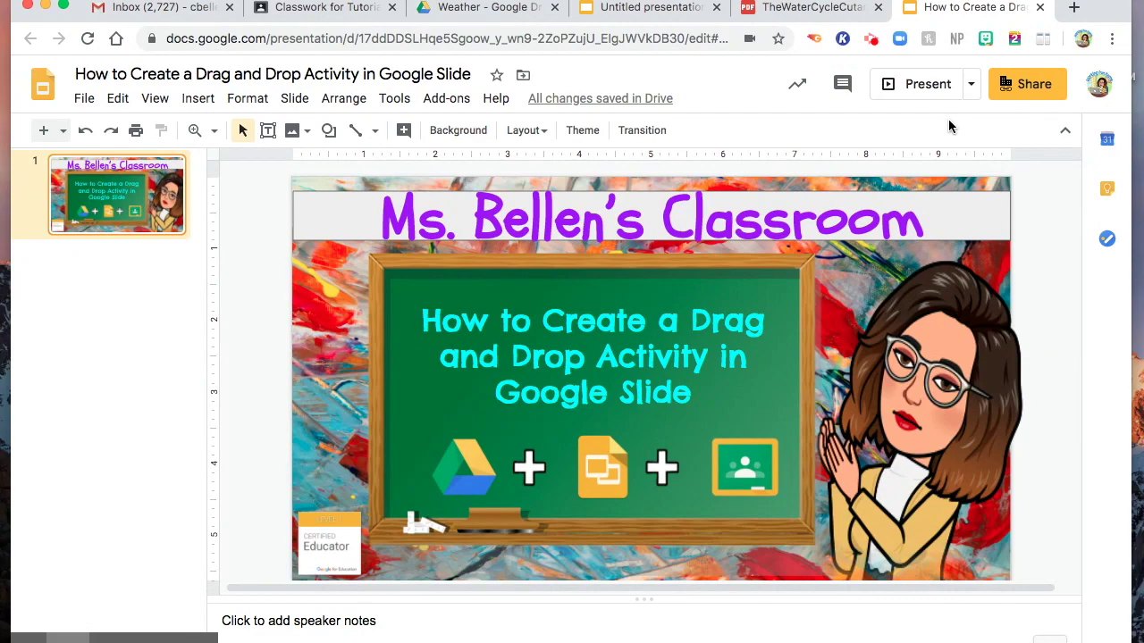
Capture a screenshot of the water cycle diagram in TheWaterCycleCutandPaste.pdf, leaving out the row of vocabulary words beneath it.
left_click(819, 11)
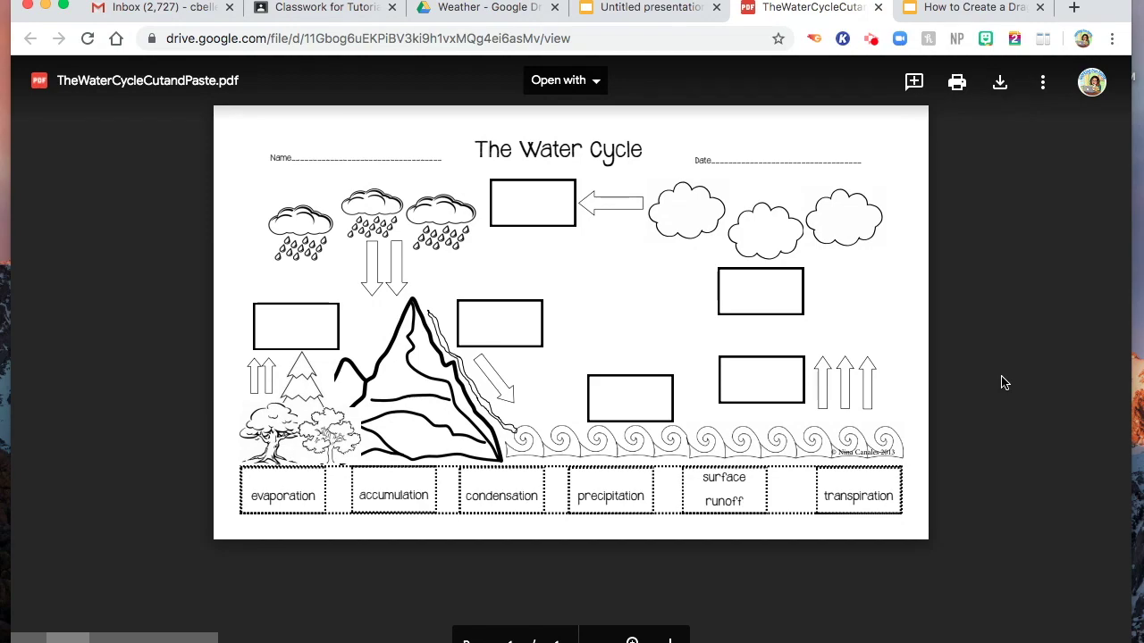
key("super+shift+4")
left_click_drag(214, 107, 928, 474)
Switch to the untitled presentation and delete the title and subtitle placeholders from its first slide.
left_click(647, 10)
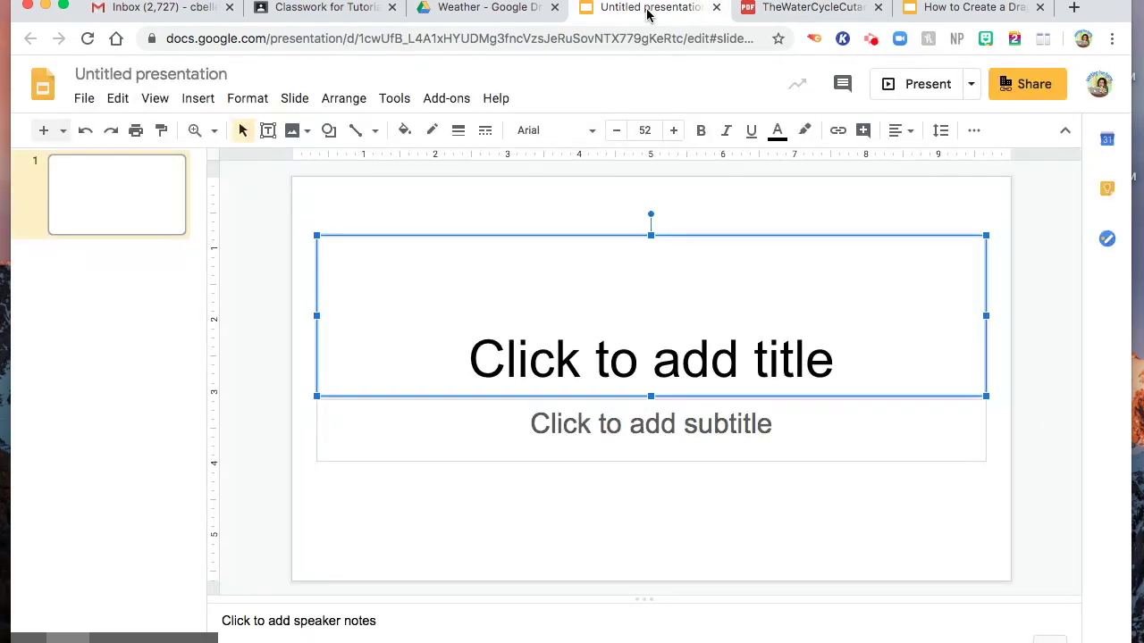
left_click(934, 236)
key("Delete")
left_click(926, 400)
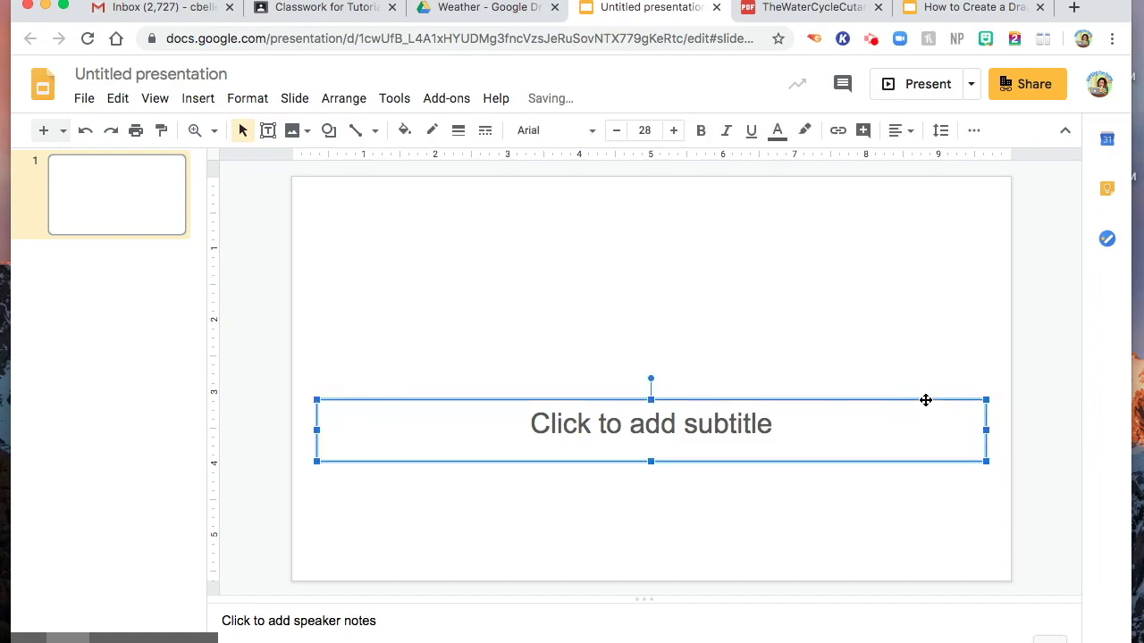
key("Delete")
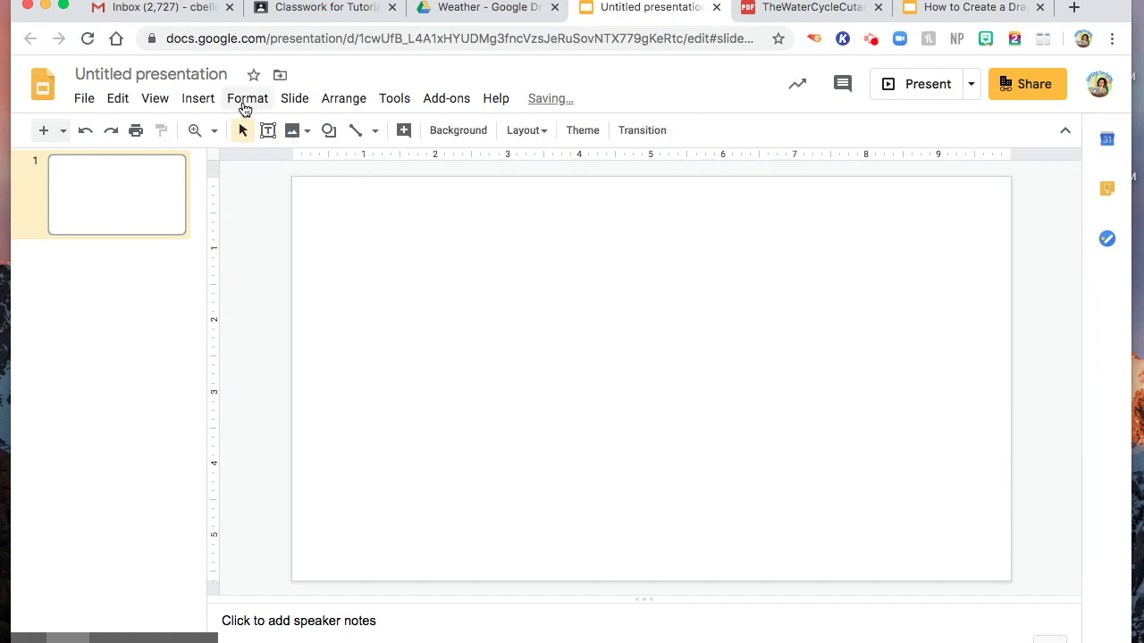
Set the slide background to the newest water cycle screenshot from the desktop.
left_click(459, 134)
left_click(631, 367)
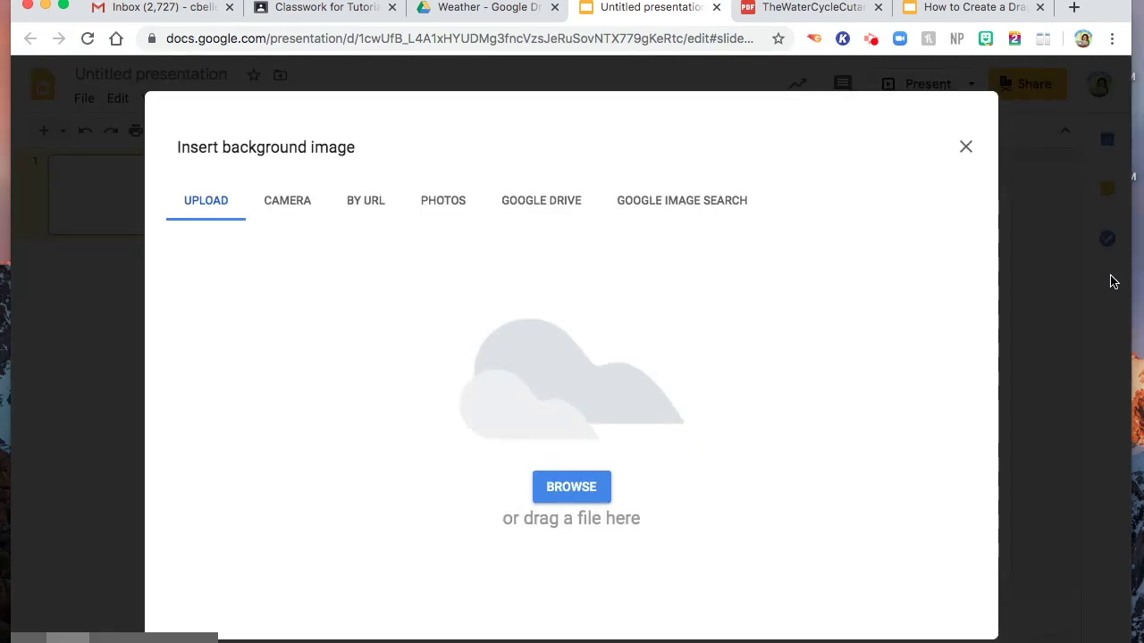
left_click_drag(1131, 284, 999, 278)
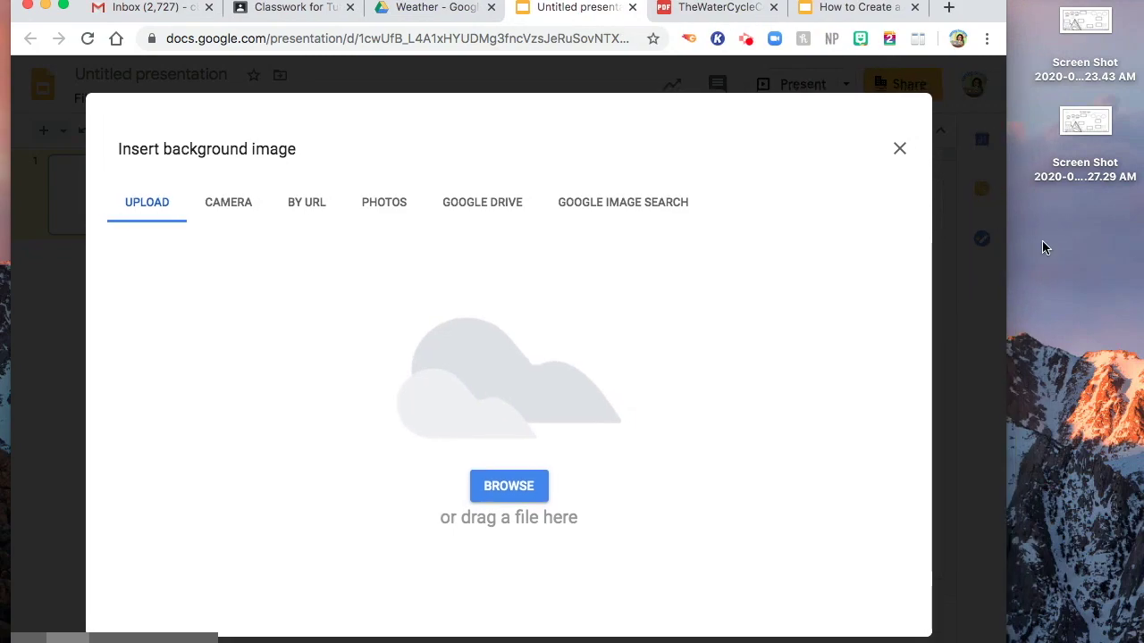
left_click_drag(1085, 121, 564, 397)
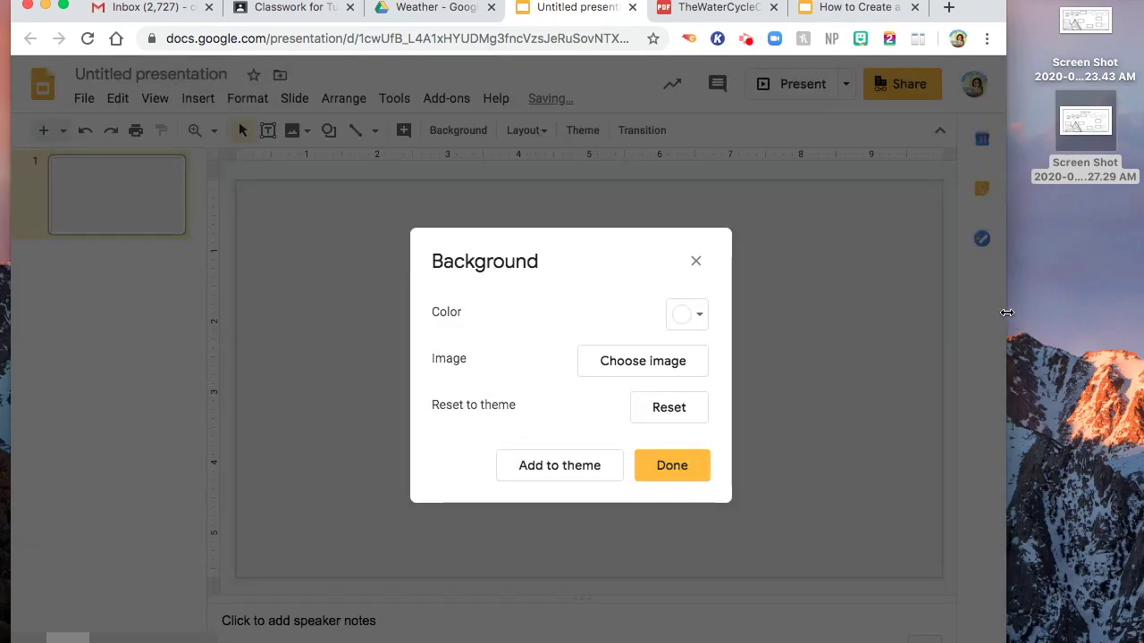
left_click_drag(1007, 312, 1107, 312)
left_click(675, 467)
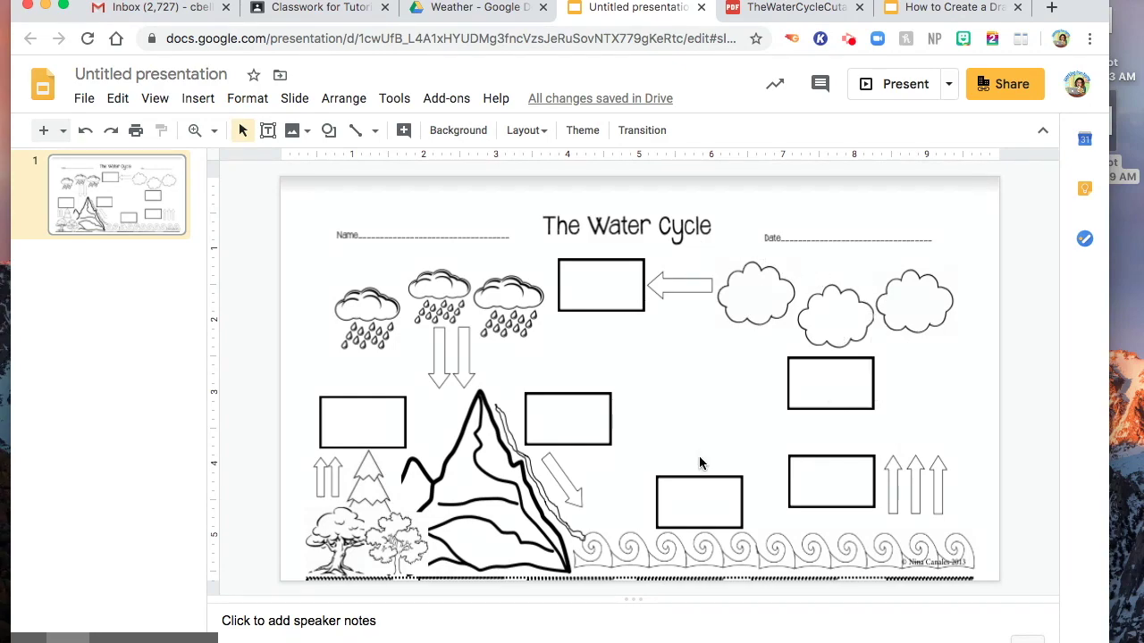
Rename the presentation as "Water Cycle Digital".
left_click(209, 76)
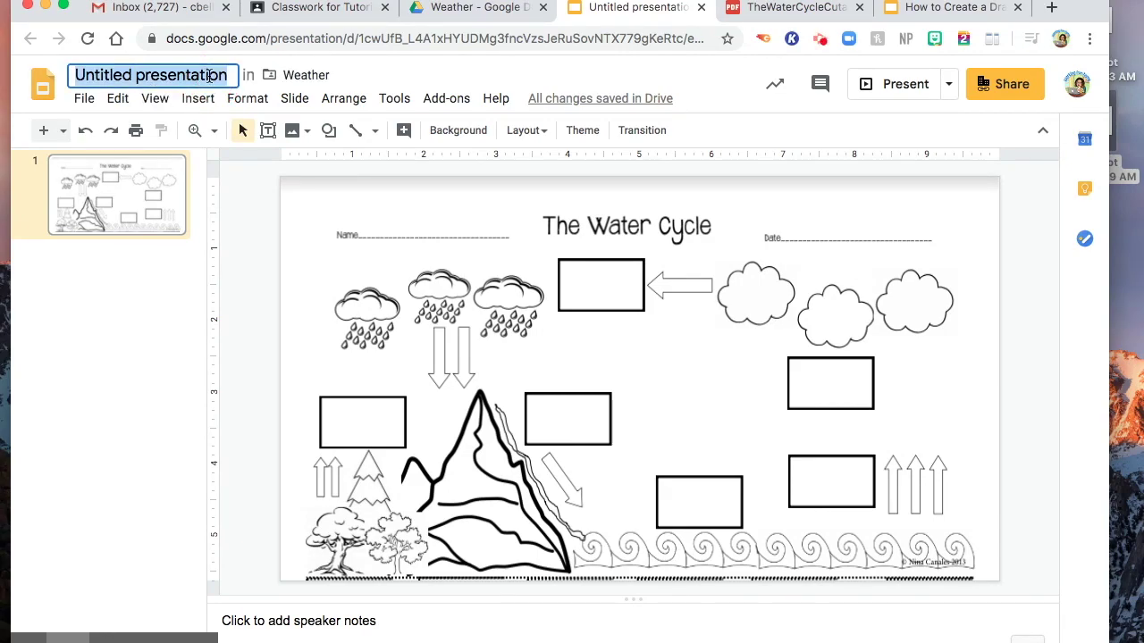
type("Wa")
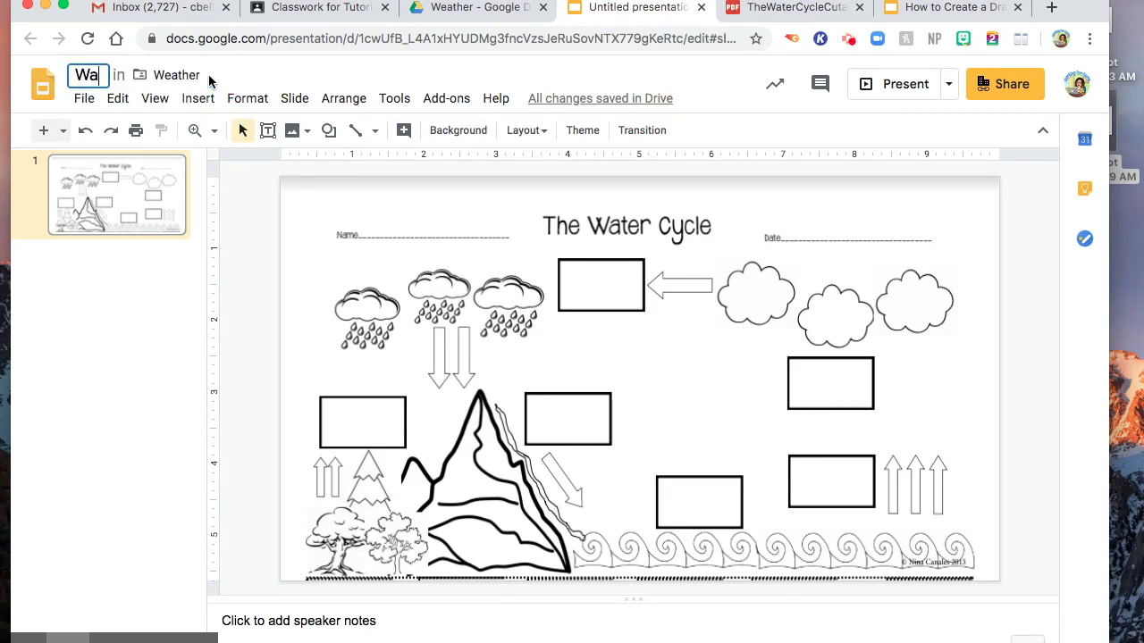
type("ter Cycle ")
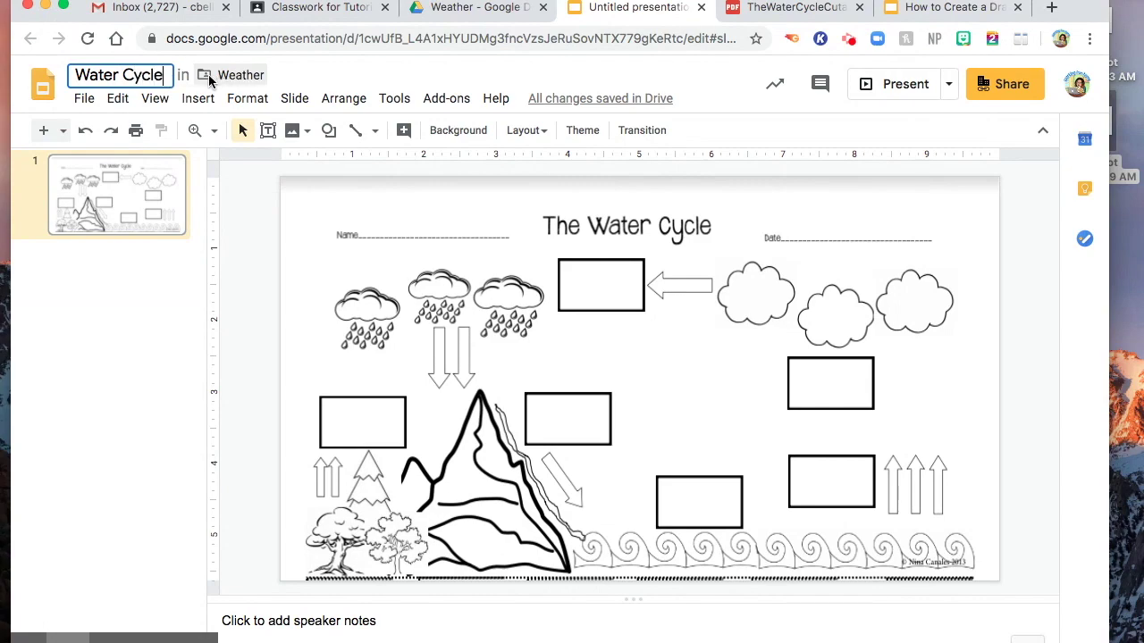
type("Sc")
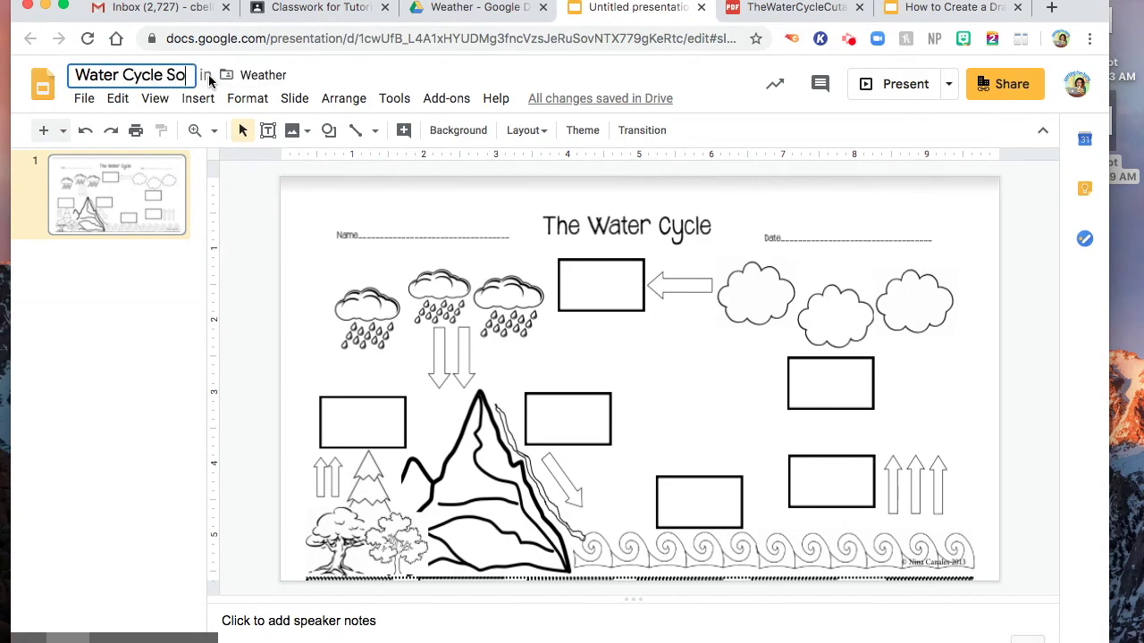
key("BackSpace")
key("BackSpace")
type("Di")
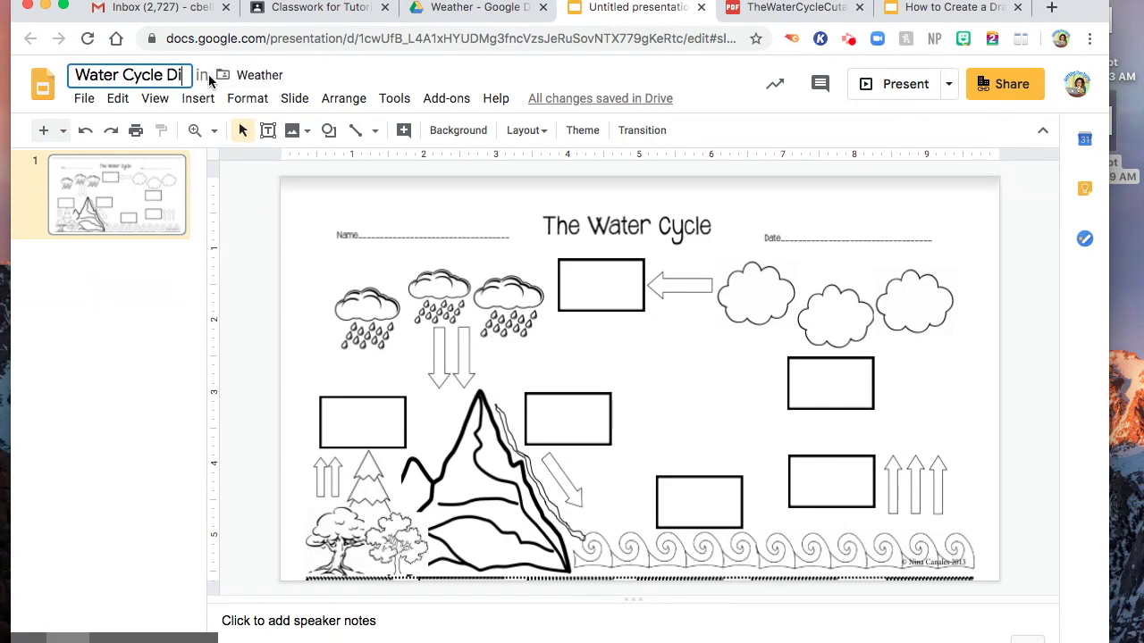
type("gital")
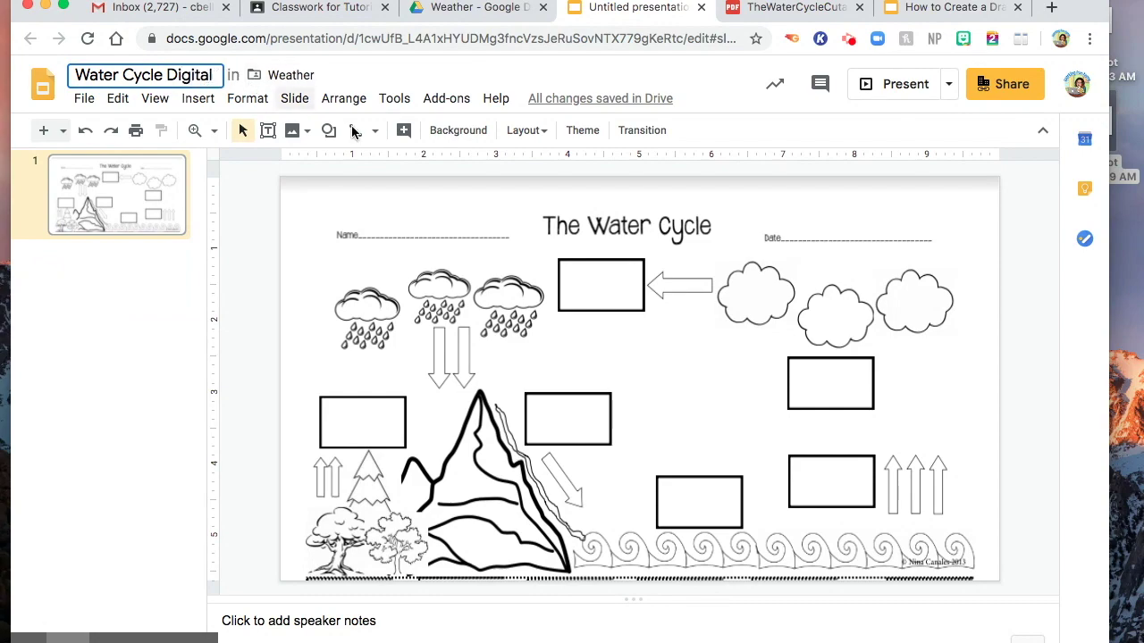
key("Return")
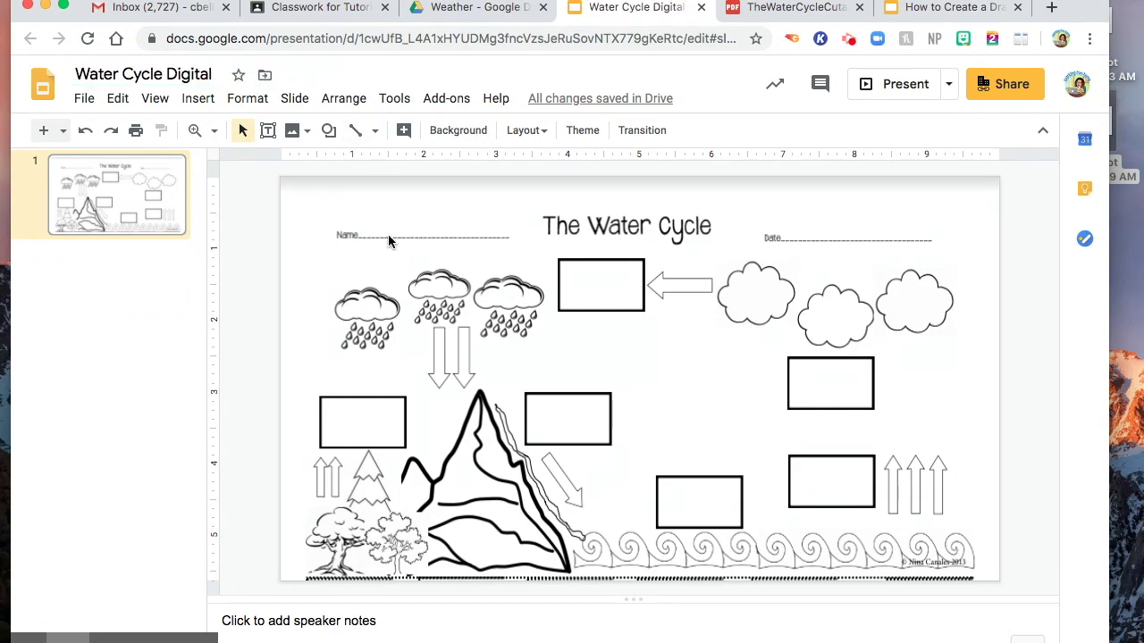
Add a text box reading "Type Here" on the Name line and nudge it so the text sits just above the line.
left_click(267, 130)
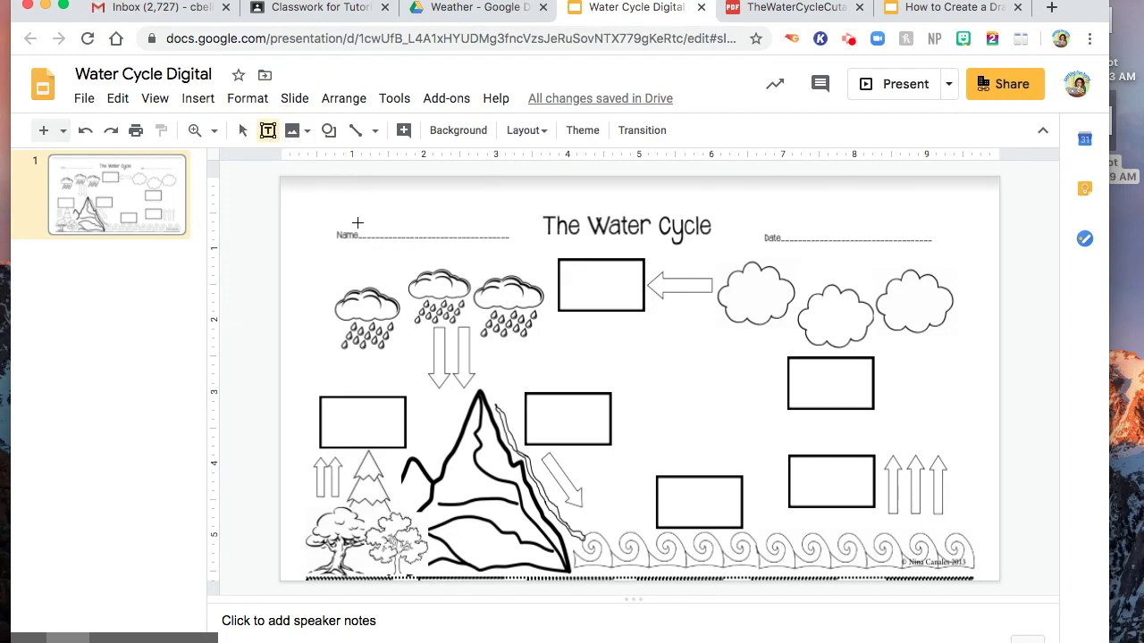
left_click_drag(361, 216, 506, 235)
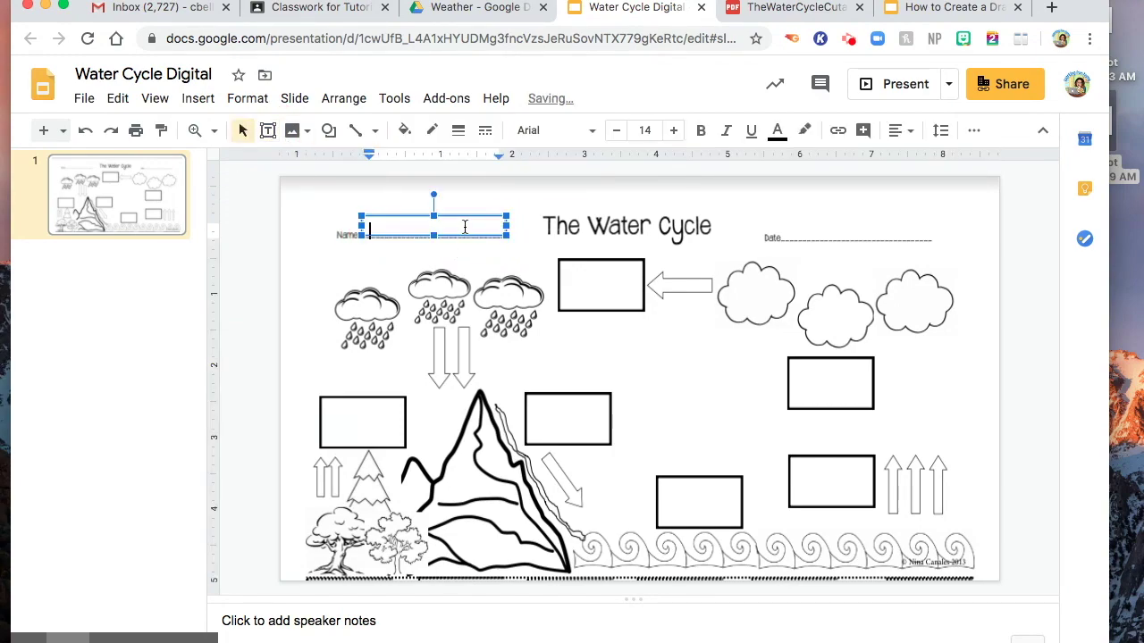
type("Type Here")
left_click(433, 240)
key("Up")
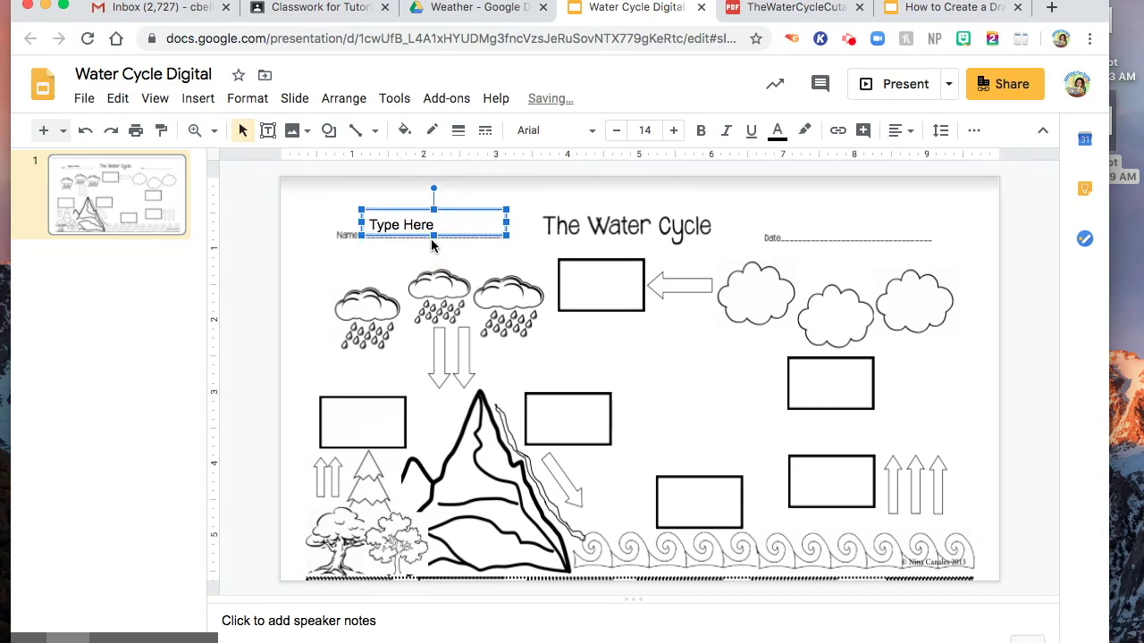
key("Right")
key("Down")
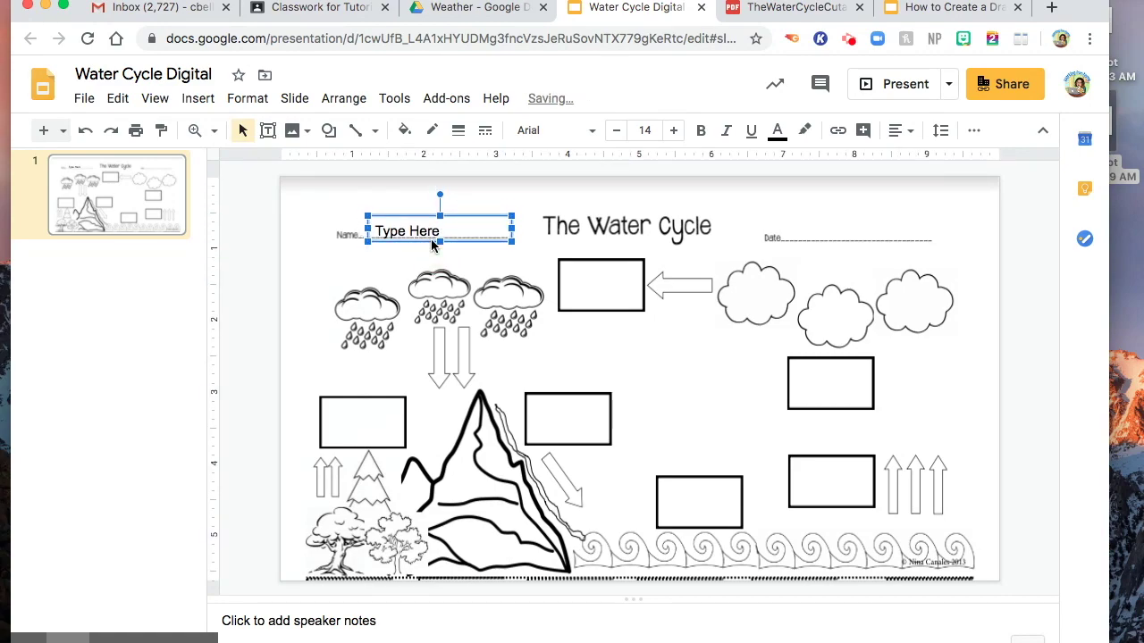
key("Up")
Change the color of the "Type Here" text on the Name line to red.
left_click(434, 221)
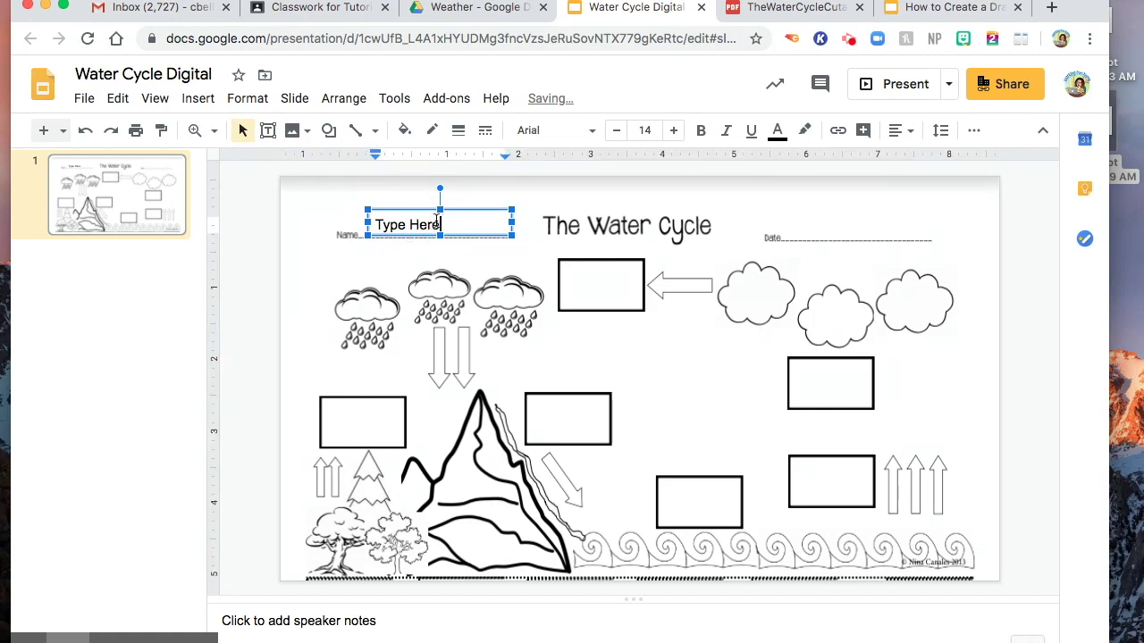
key("ctrl+a")
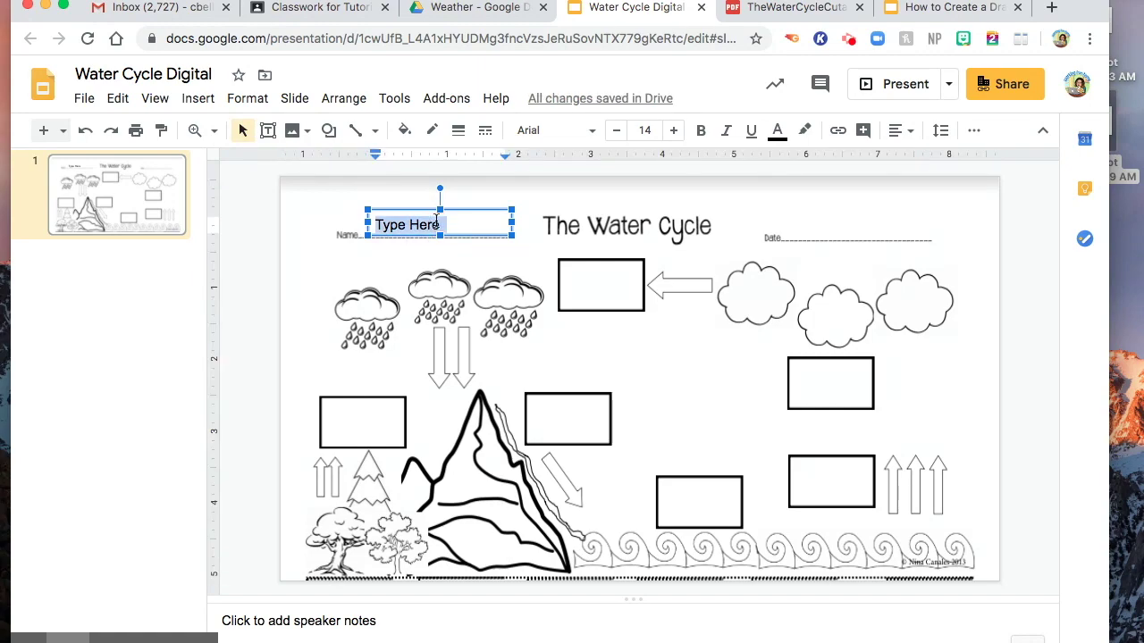
left_click(774, 135)
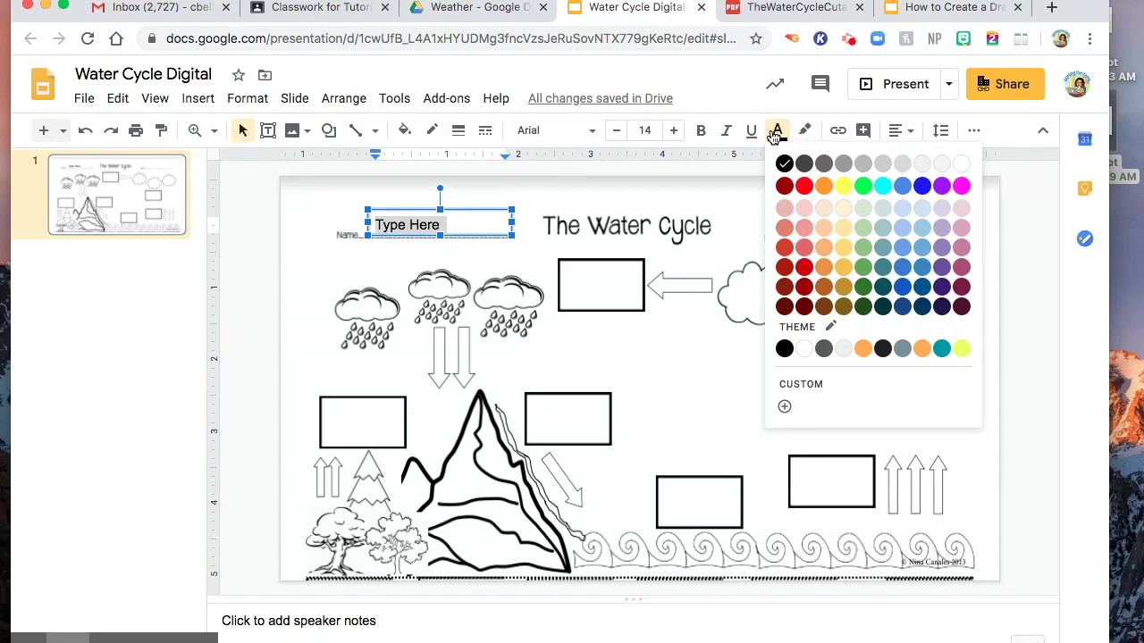
left_click(805, 188)
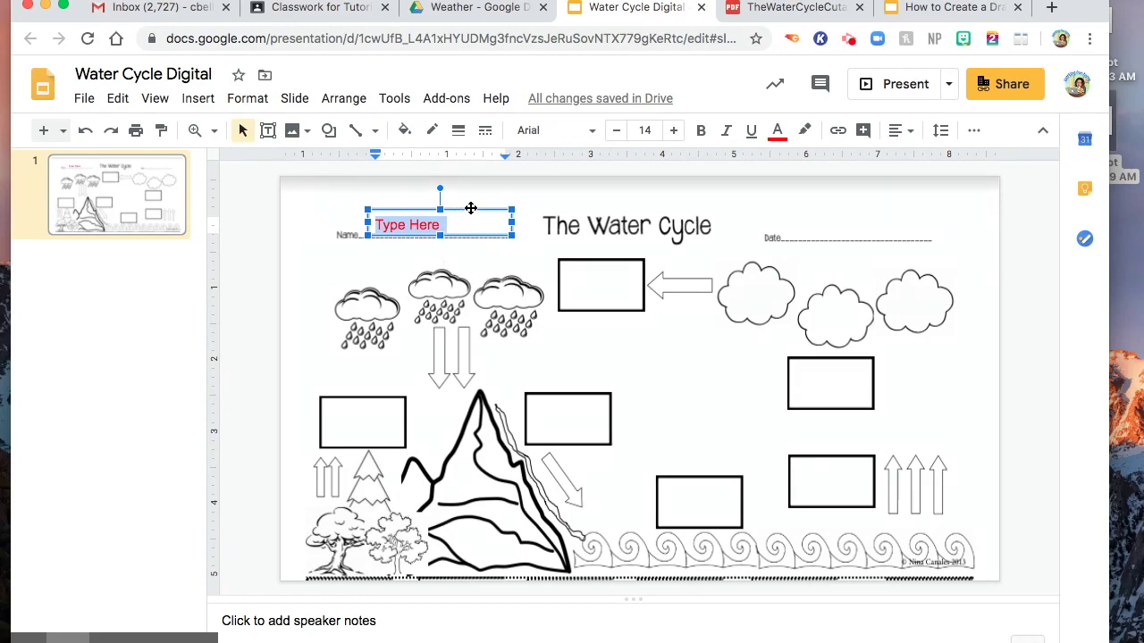
Duplicate the red "Type Here" text box and place the copy on the Date line.
left_click(471, 208)
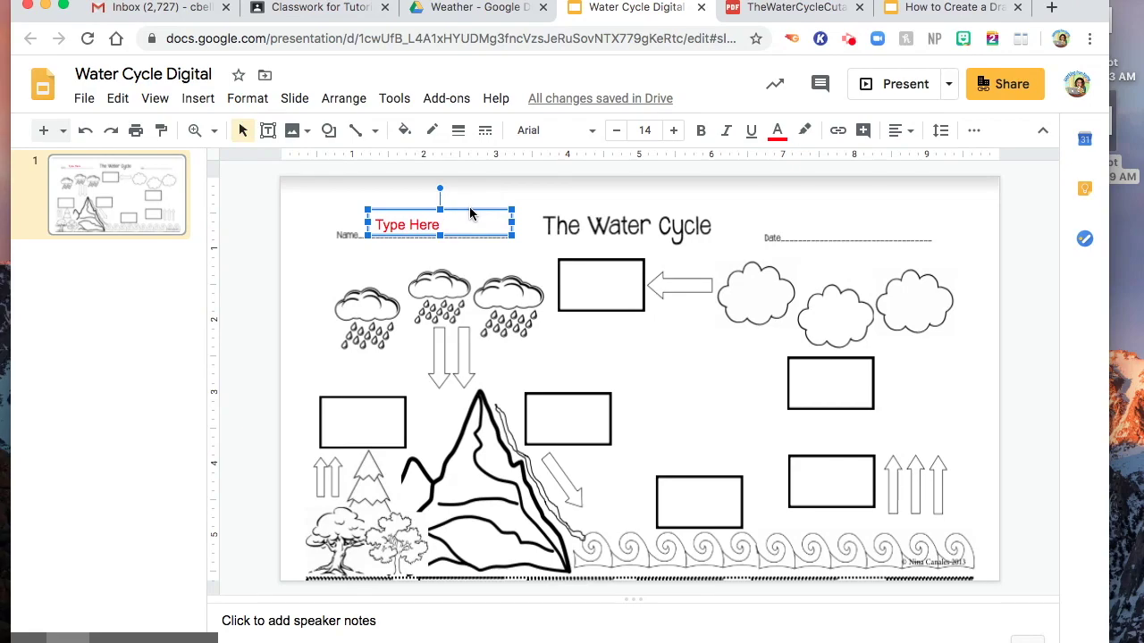
left_click(467, 223)
key("super+d")
left_click_drag(501, 229, 907, 225)
left_click(929, 311)
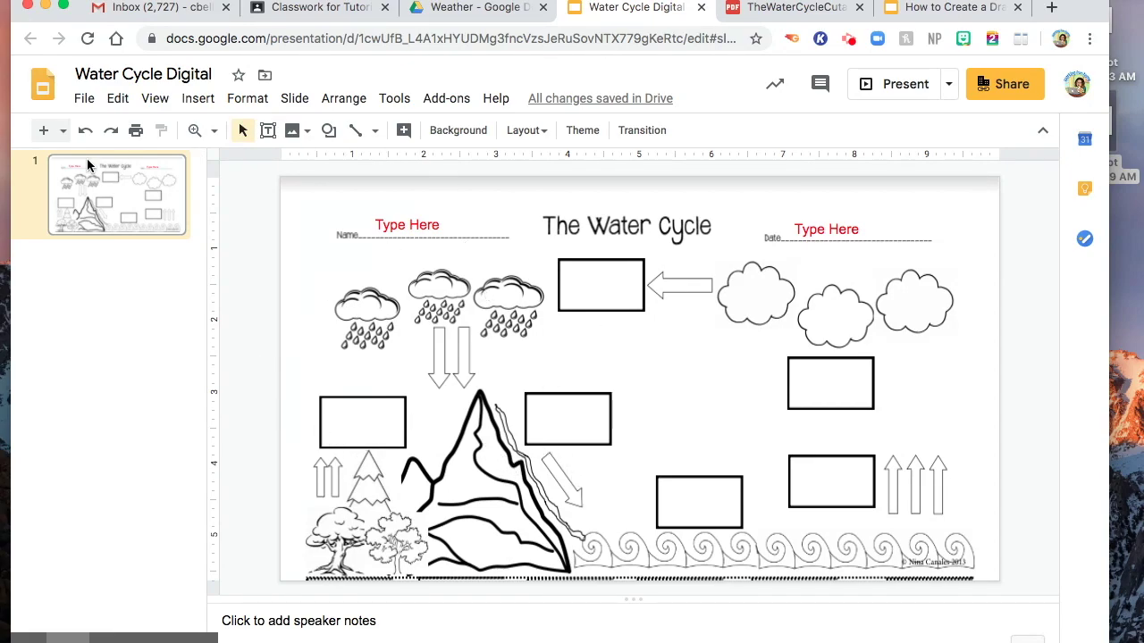
Add a new slide after the diagram slide and title it "Water Cycle".
right_click(143, 250)
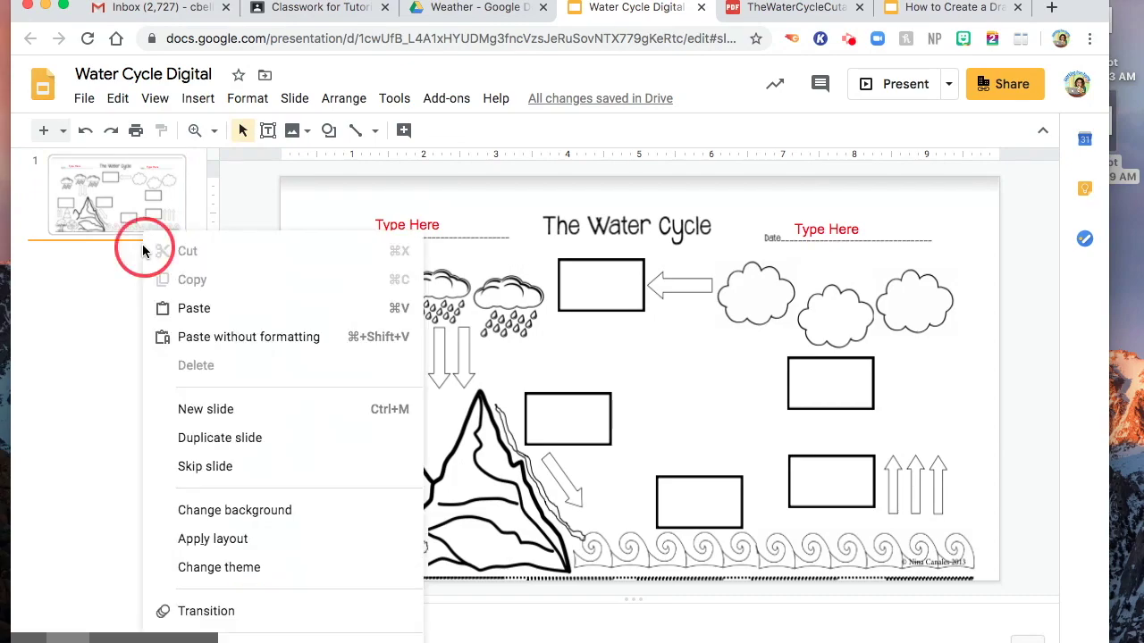
left_click(204, 411)
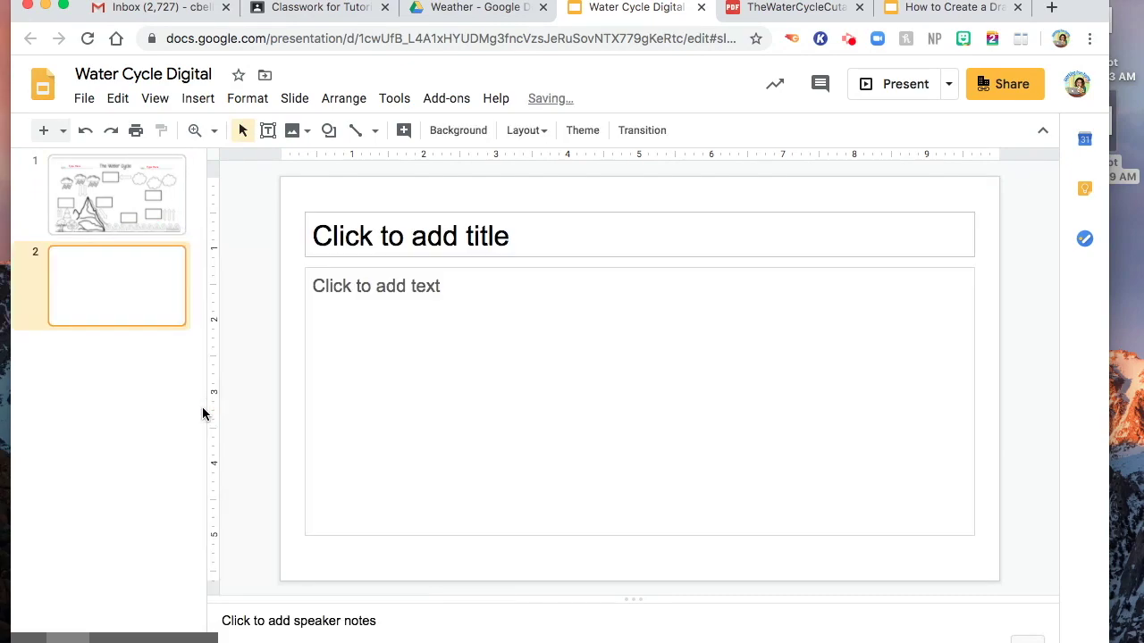
left_click(446, 232)
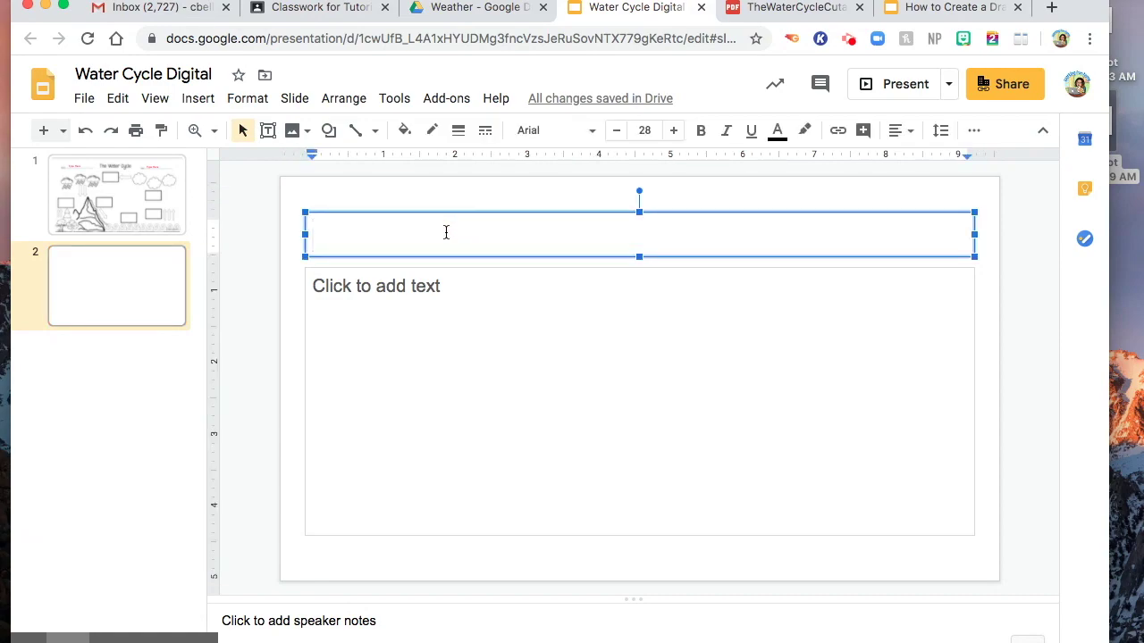
type("Wate")
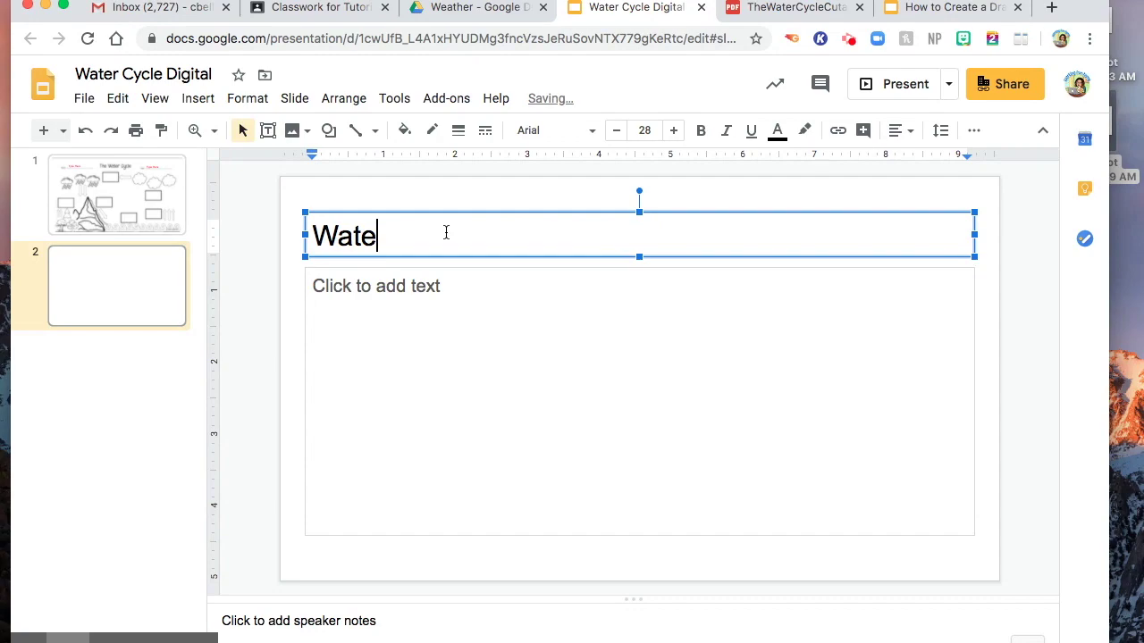
type("r Cycle")
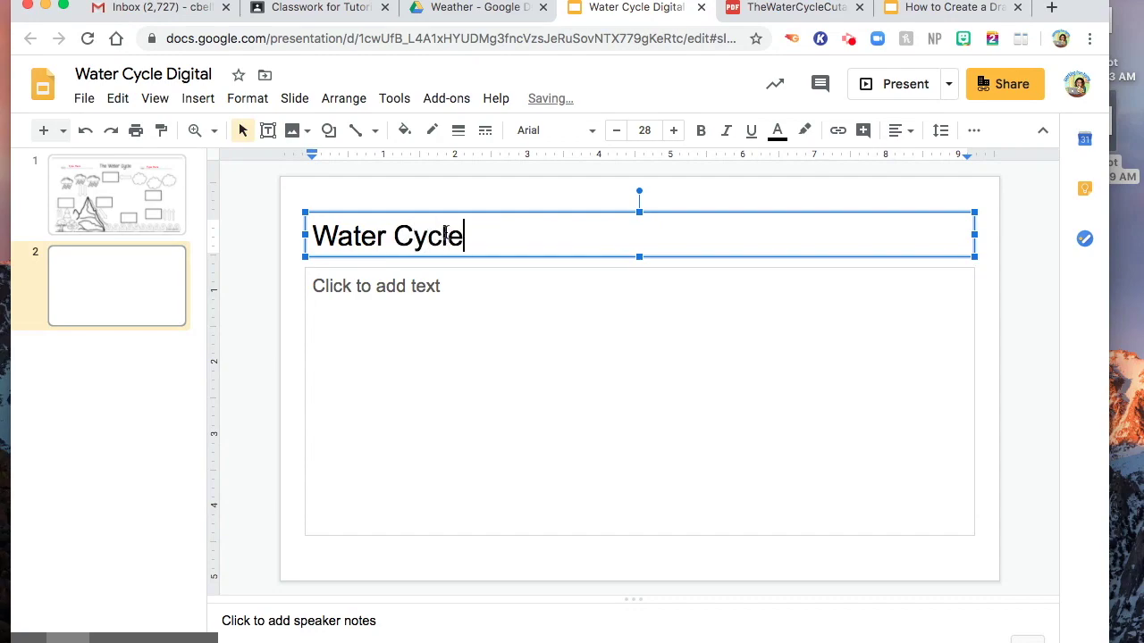
Enter "Drag the boxes below in the next slide:" as the body text of the second slide.
left_click(417, 286)
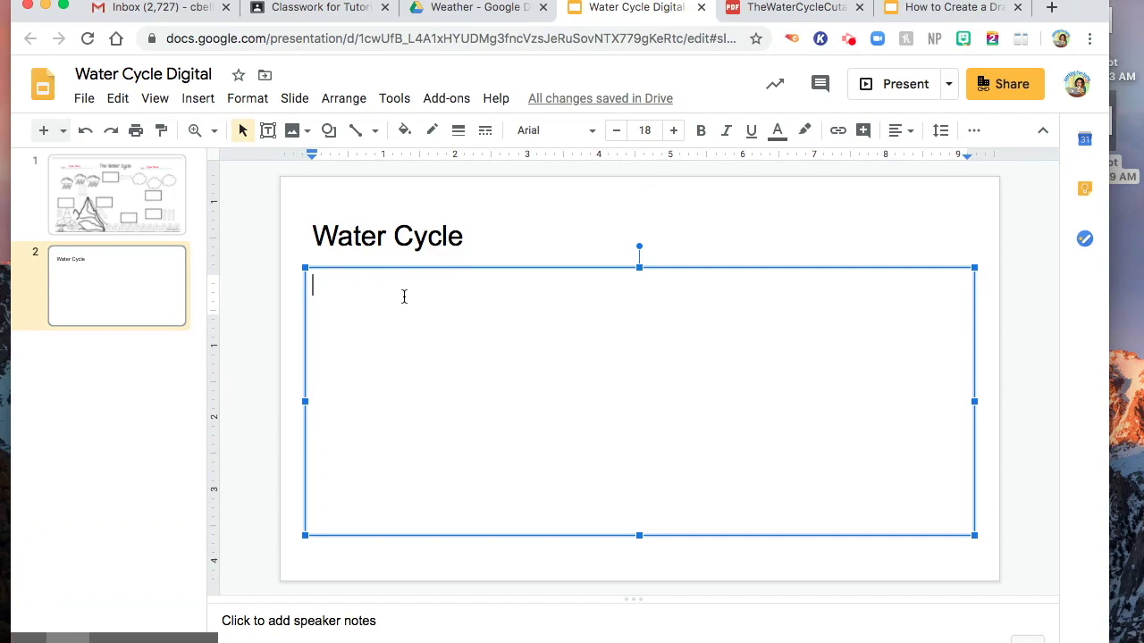
type("Drag")
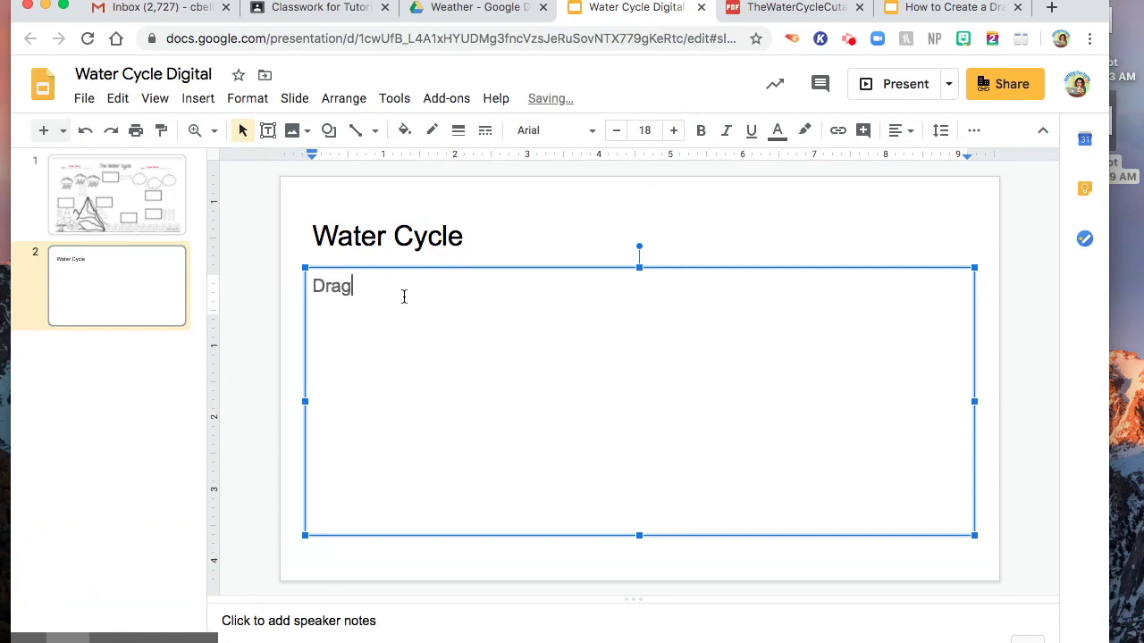
type(" the boxe")
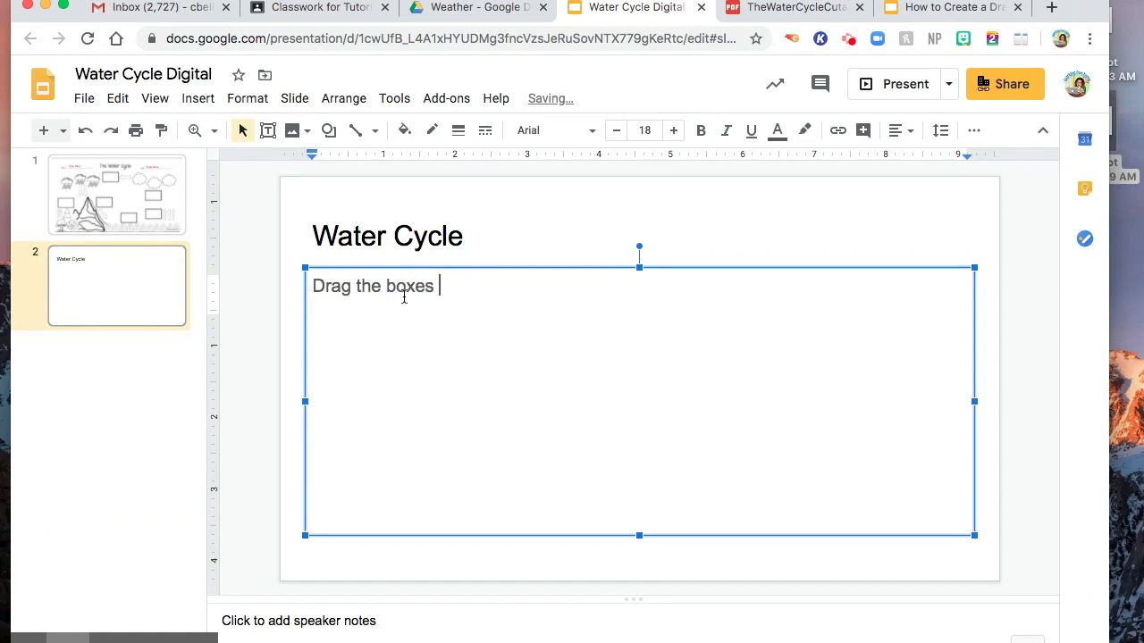
type("s below in the")
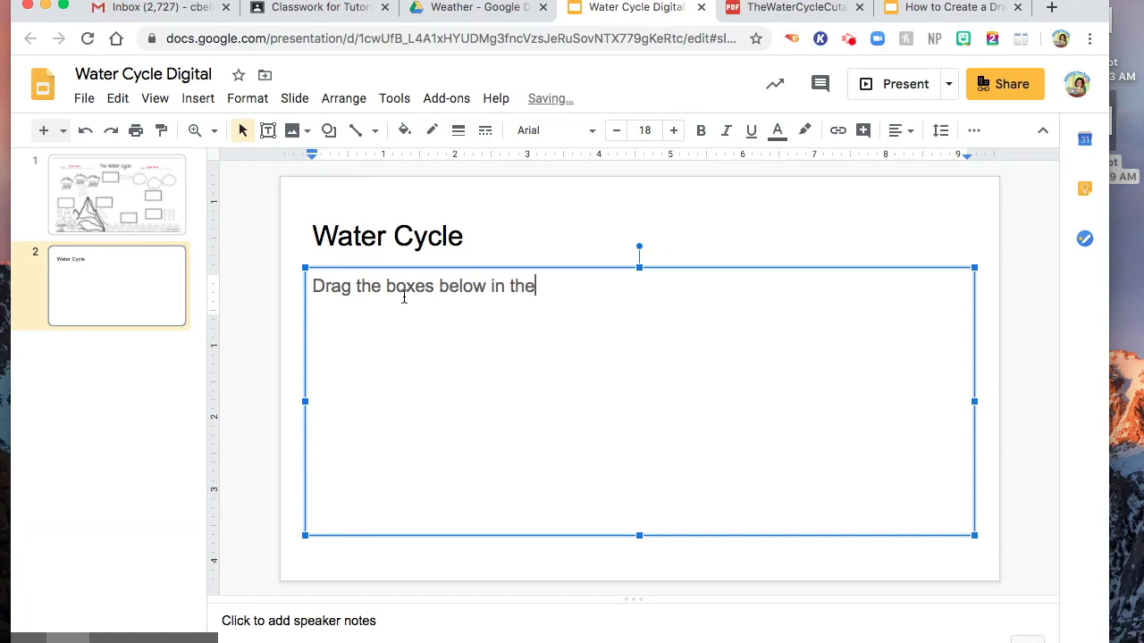
type(" next slide:")
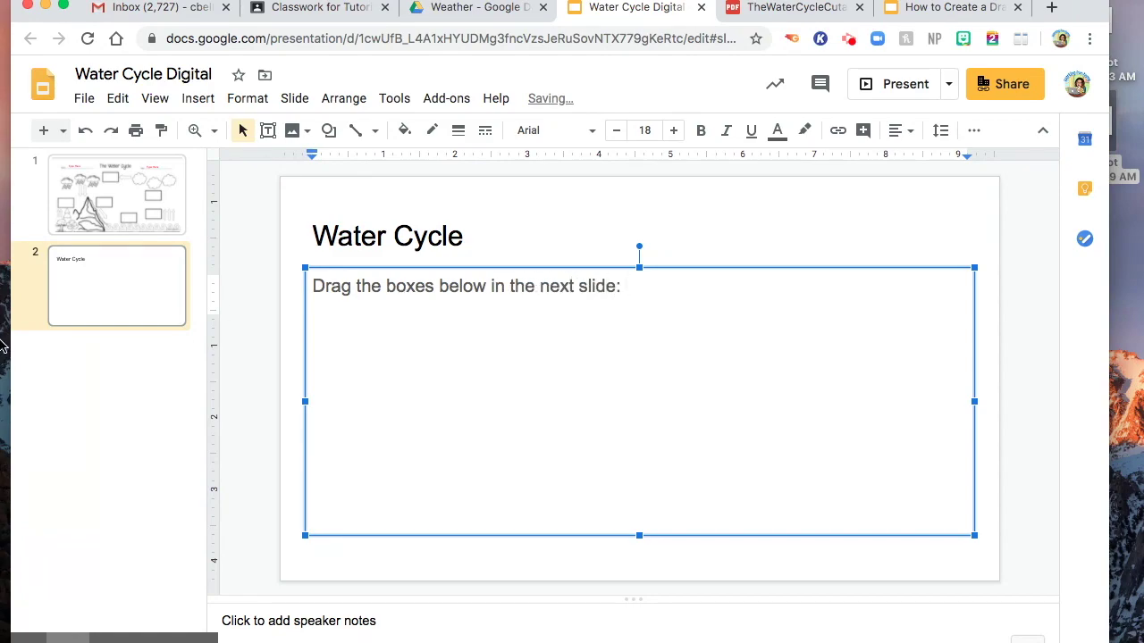
Move the instruction slide ahead of the diagram slide and add a blank line below its body text.
left_click(143, 183)
left_click_drag(144, 183, 144, 186)
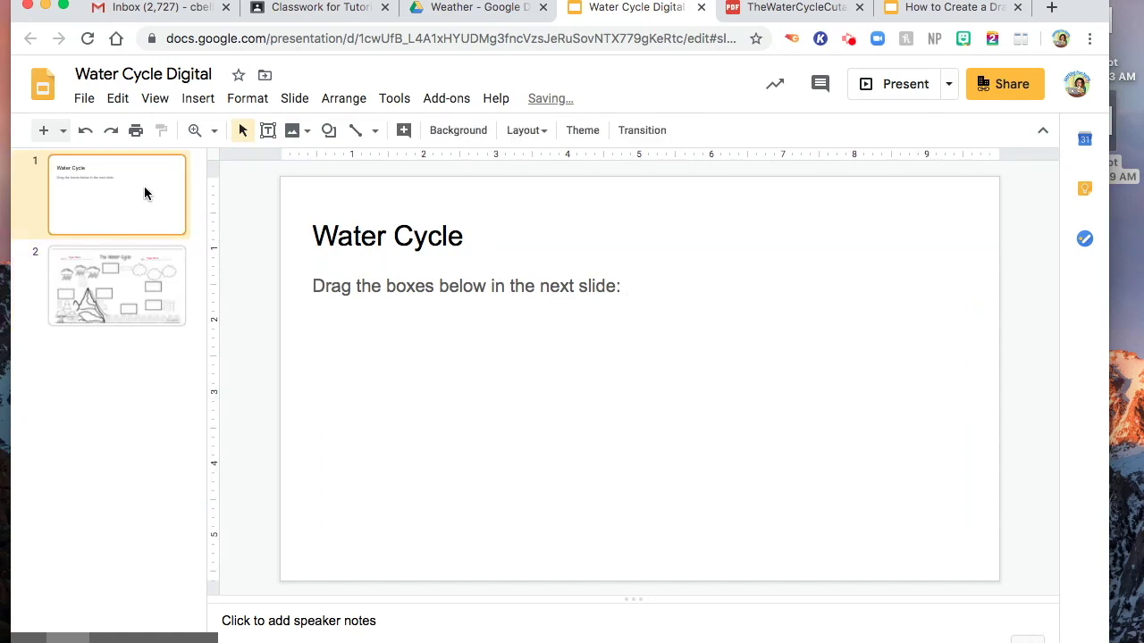
left_click(625, 292)
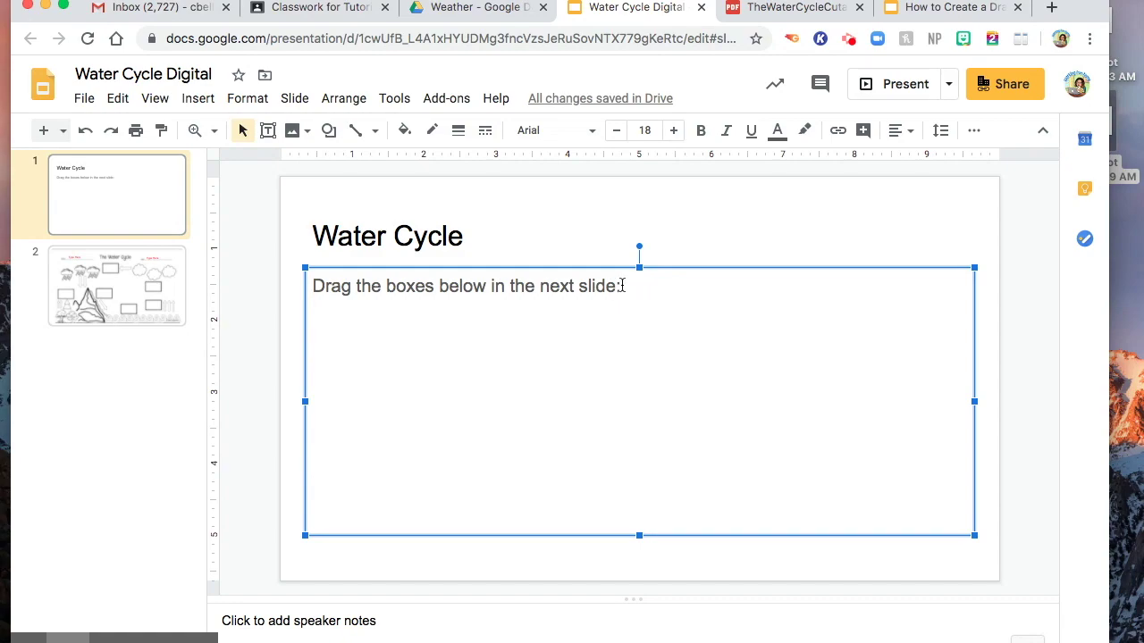
left_click(619, 287)
key("Return")
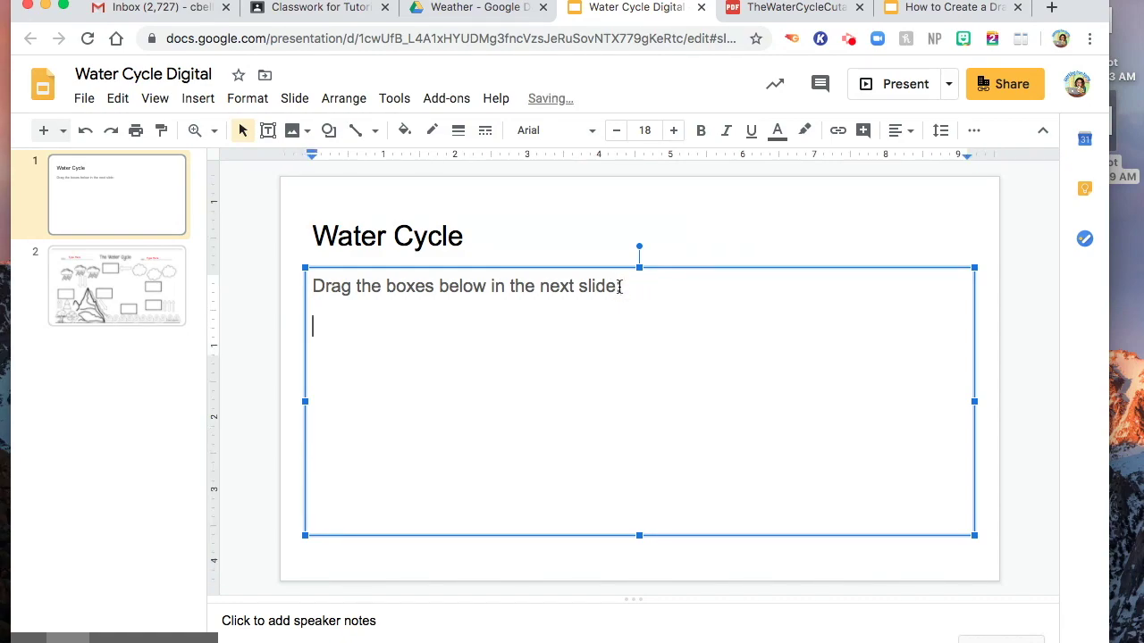
left_click(329, 131)
mouse_move(362, 161)
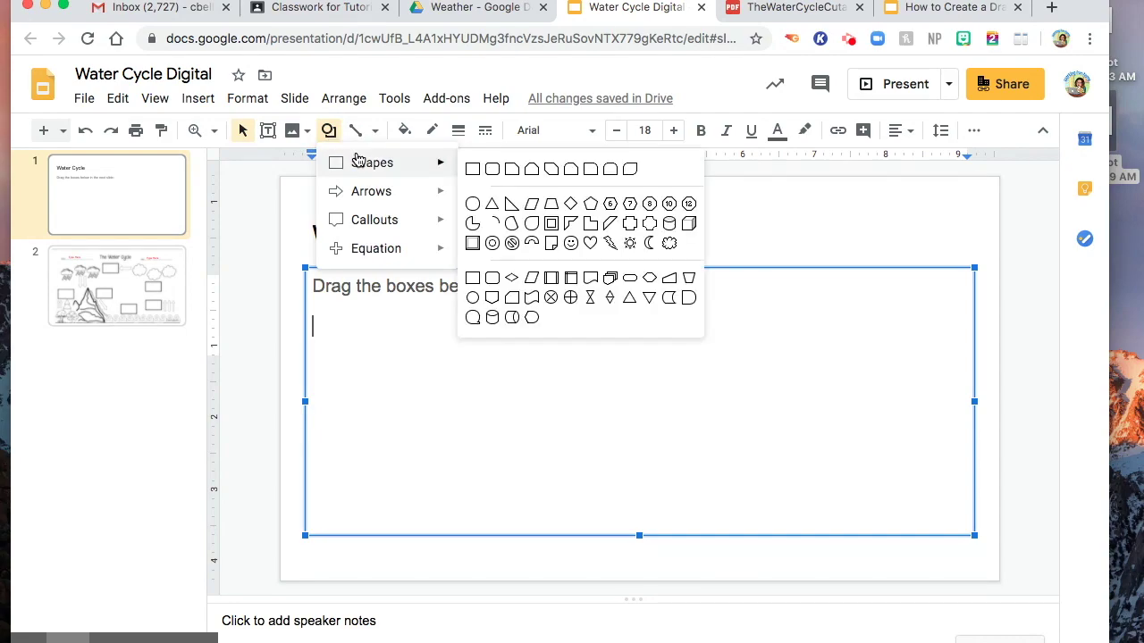
left_click(491, 170)
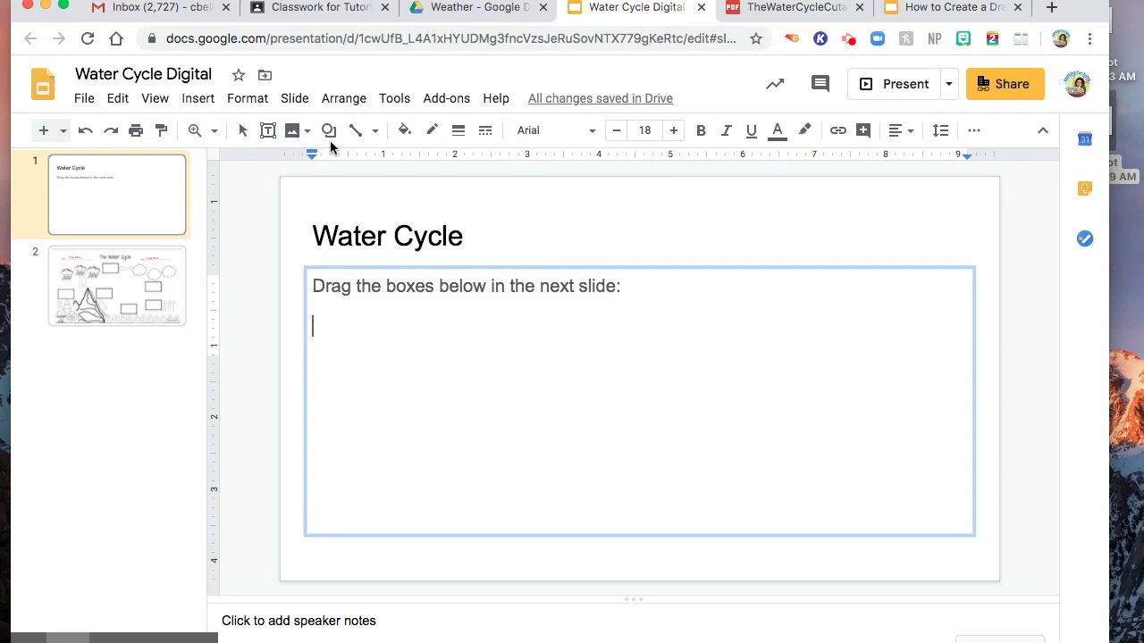
left_click_drag(321, 315, 416, 347)
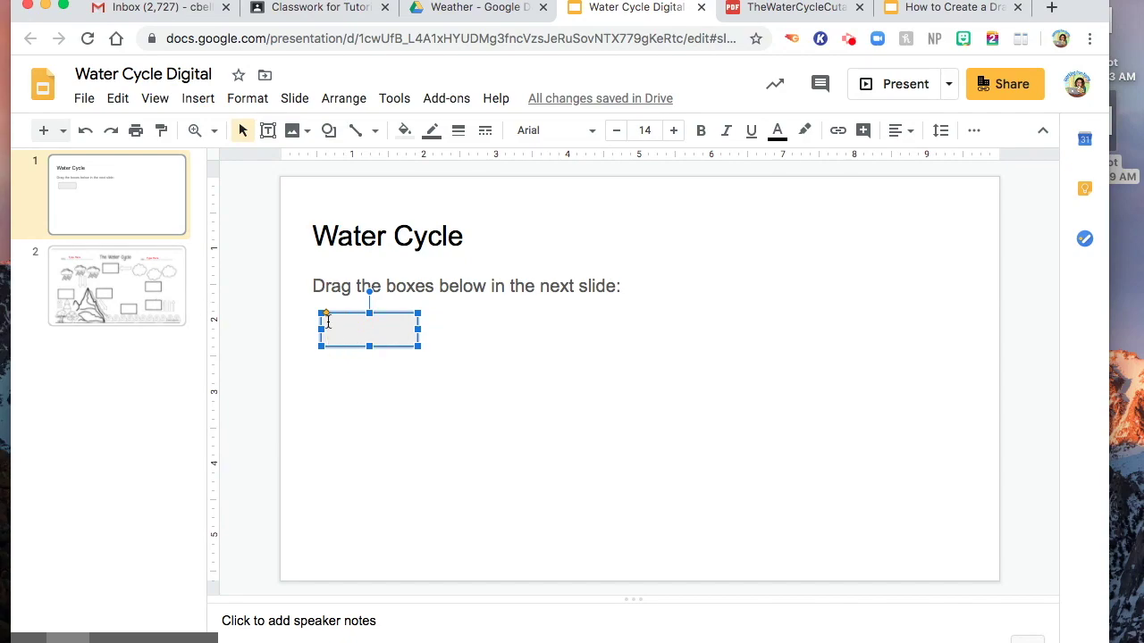
key("BackSpace")
On the diagram slide, draw a rectangle over the empty box above the trees, matching that box's size.
left_click(145, 303)
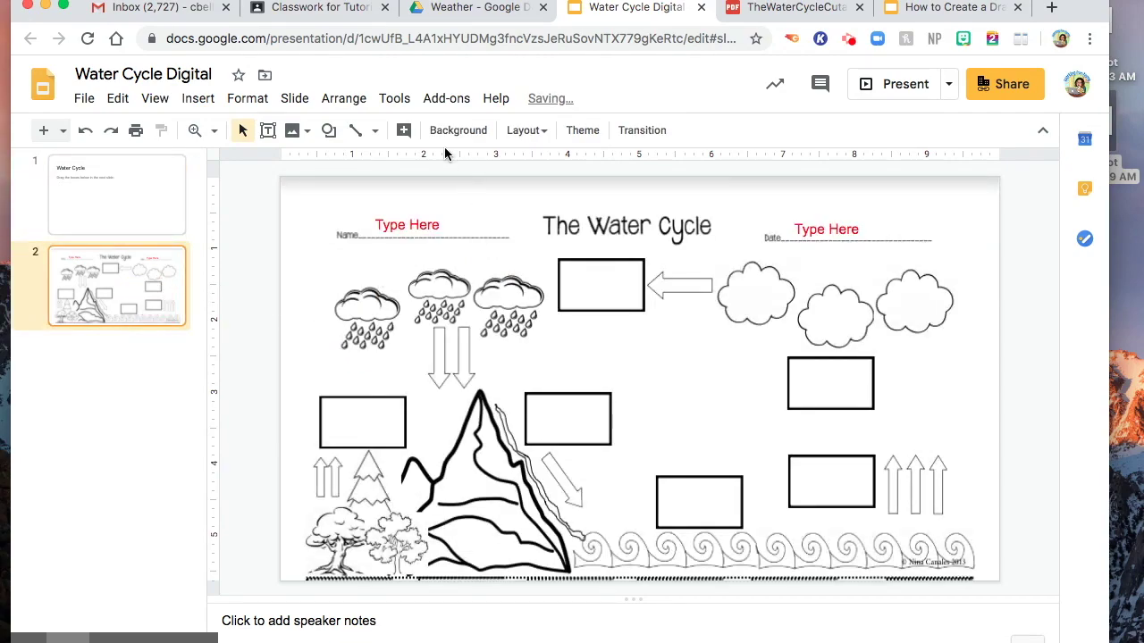
left_click(329, 132)
mouse_move(362, 171)
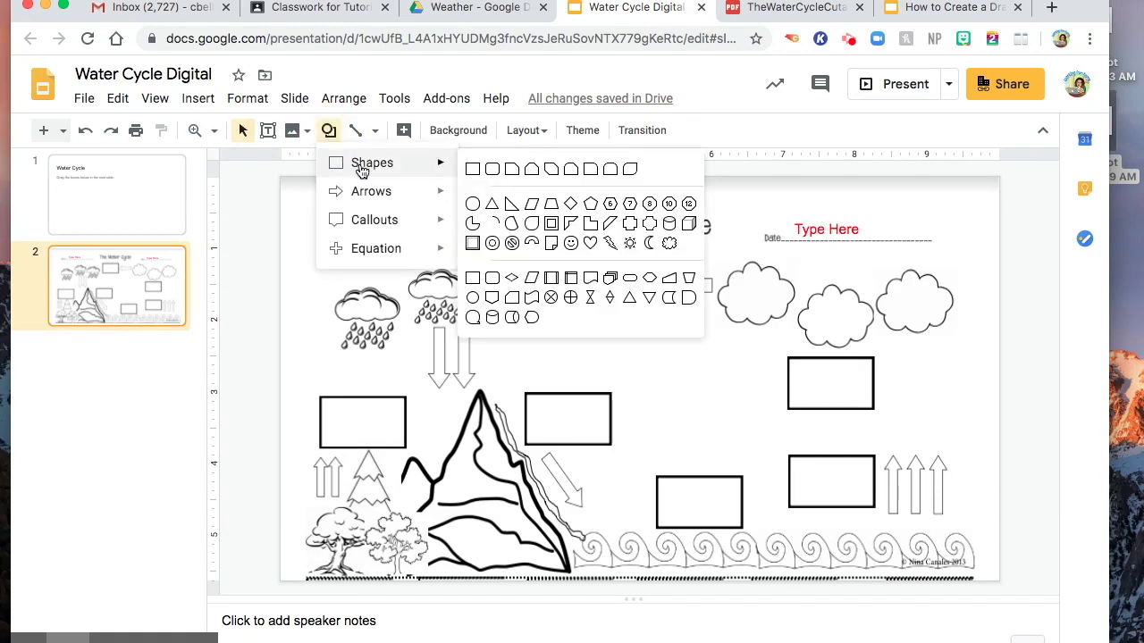
left_click(473, 169)
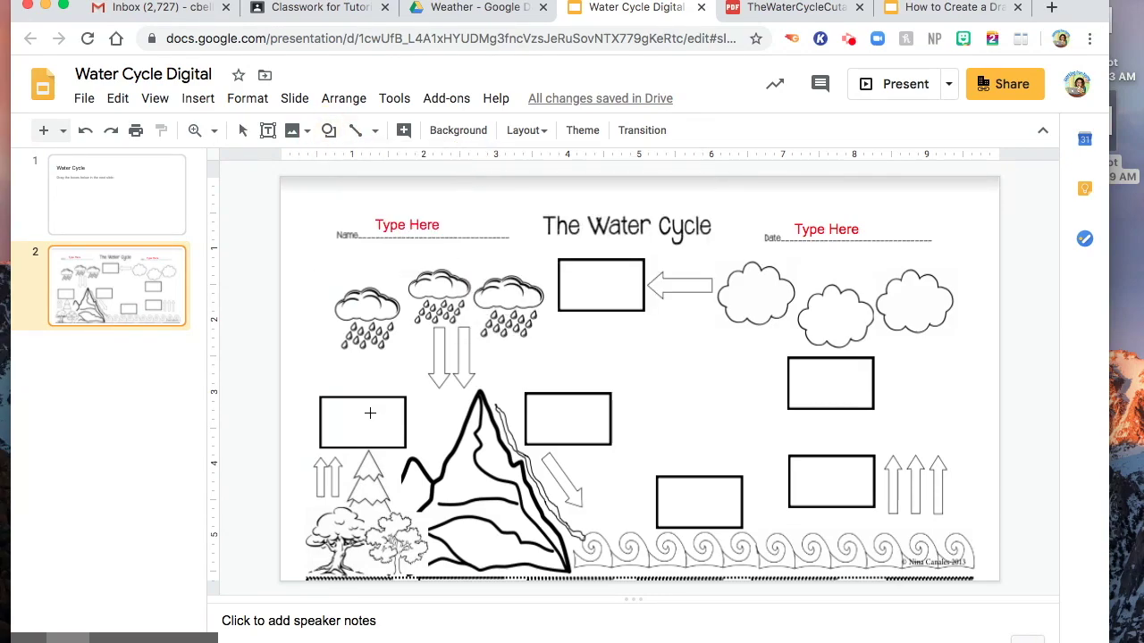
left_click_drag(322, 397, 405, 448)
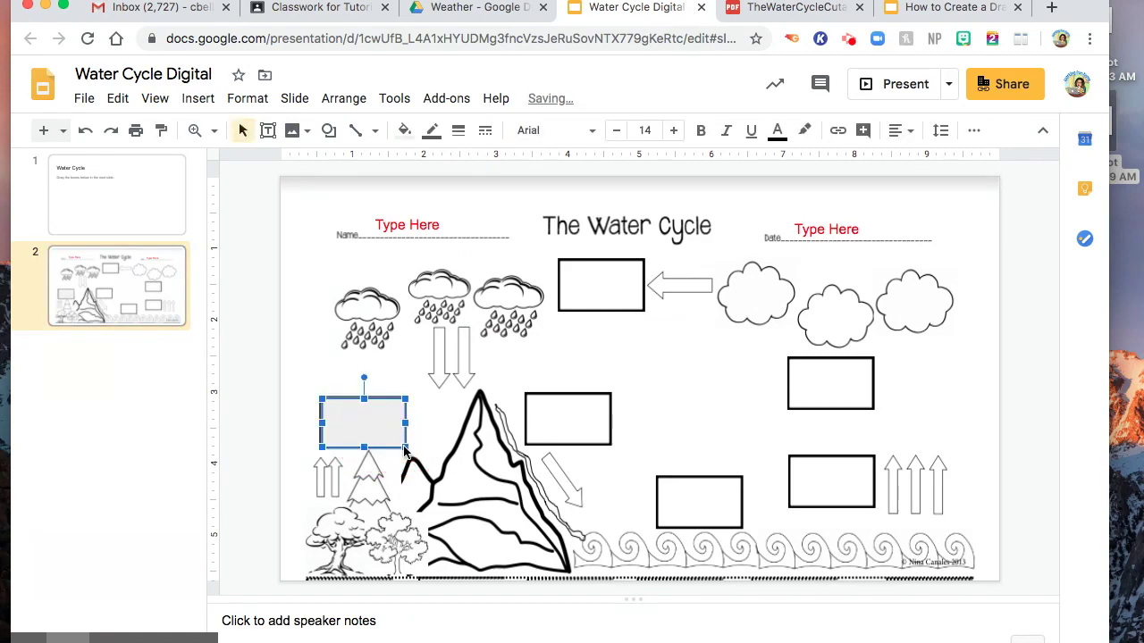
Paste the rectangle onto the instruction slide and position it directly below the "Drag the boxes" line, aligned with the text's start.
left_click(116, 210)
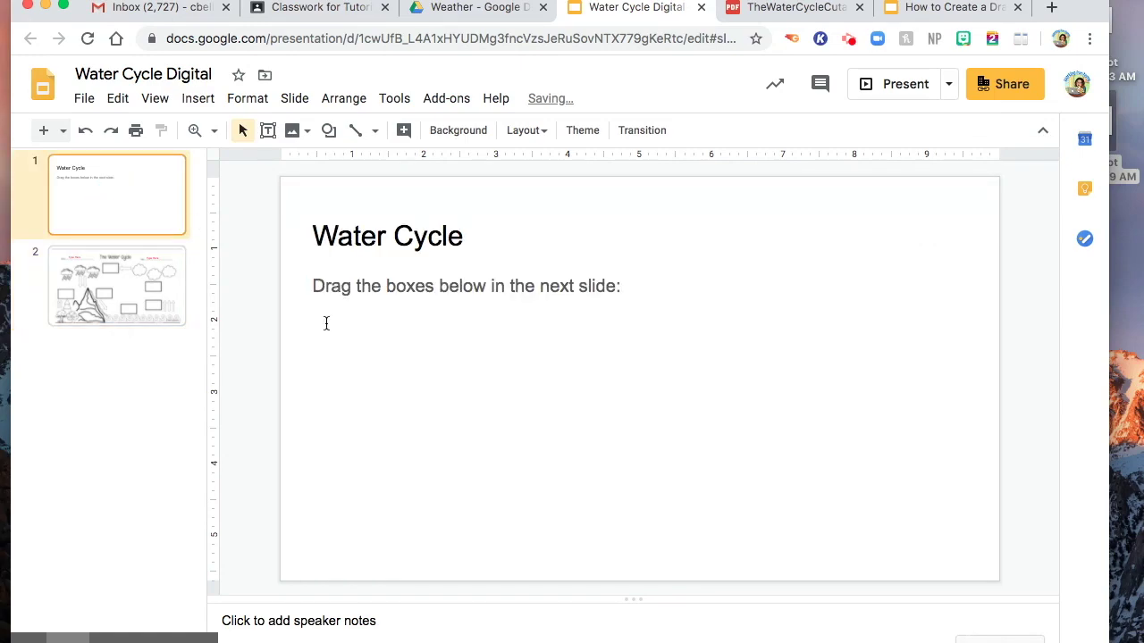
left_click(326, 324)
key("super+v")
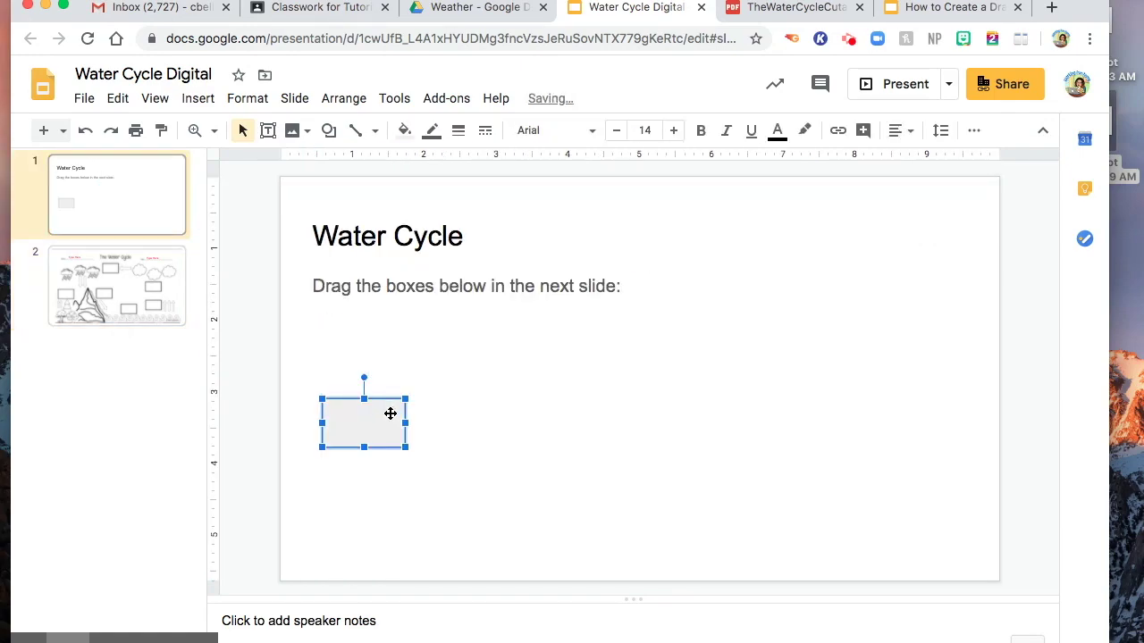
left_click_drag(385, 405, 374, 322)
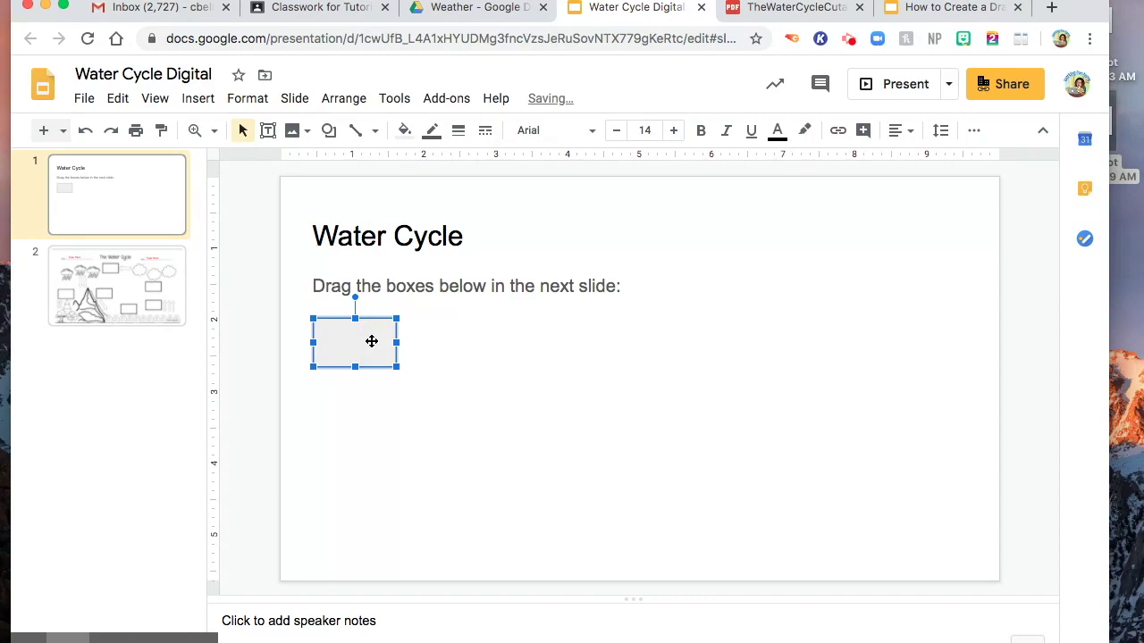
Make the rectangle's fill transparent and center the text inside it.
left_click(406, 131)
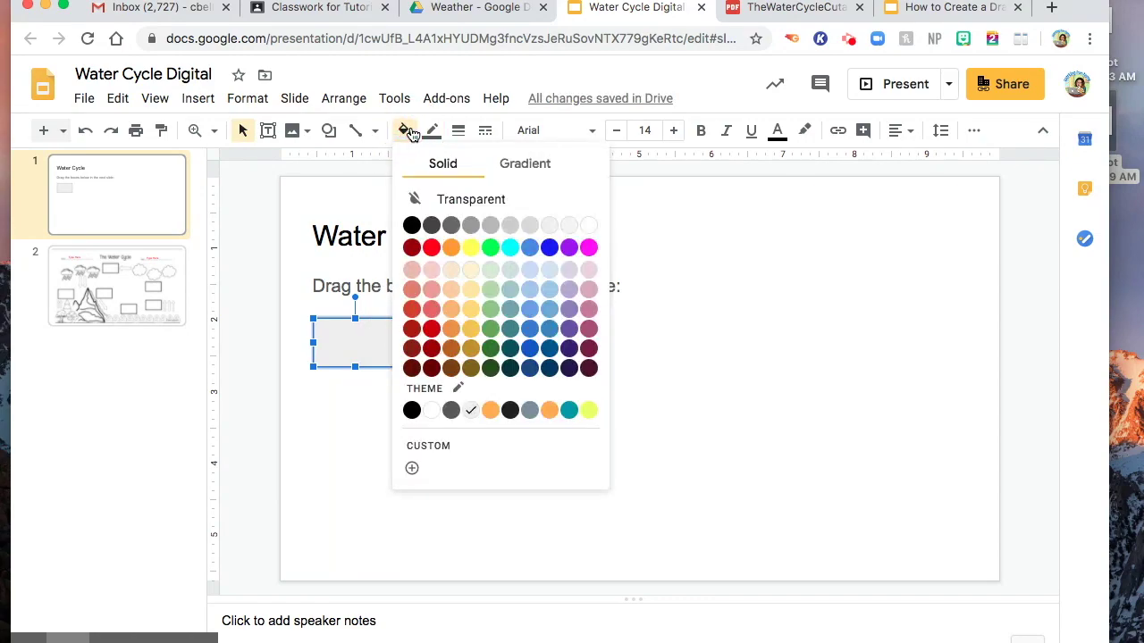
left_click(422, 201)
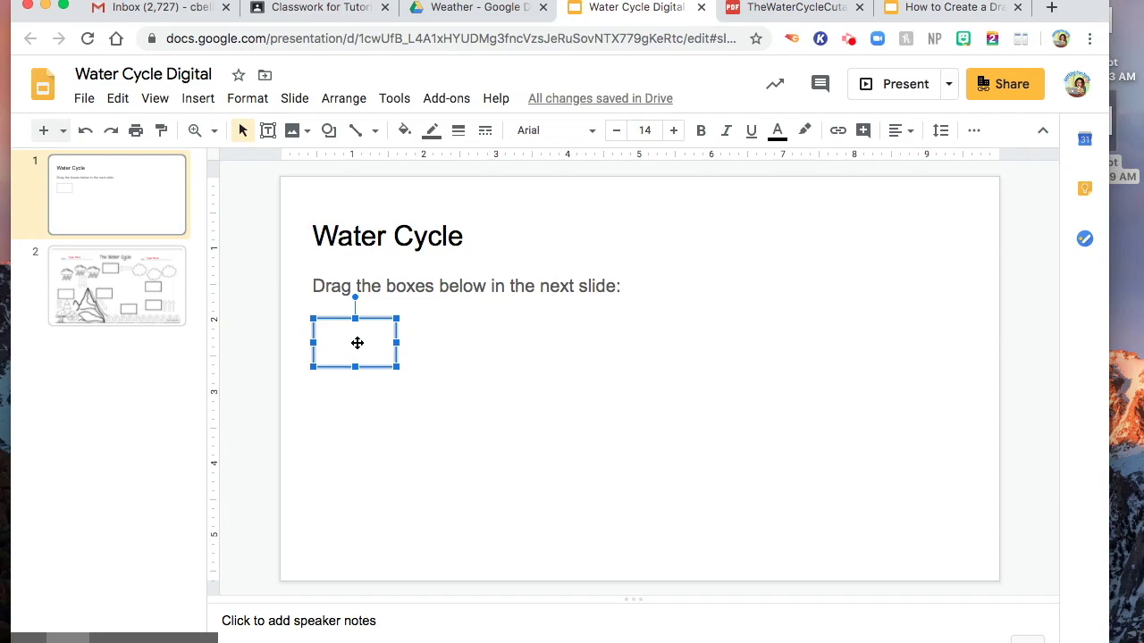
right_click(357, 343)
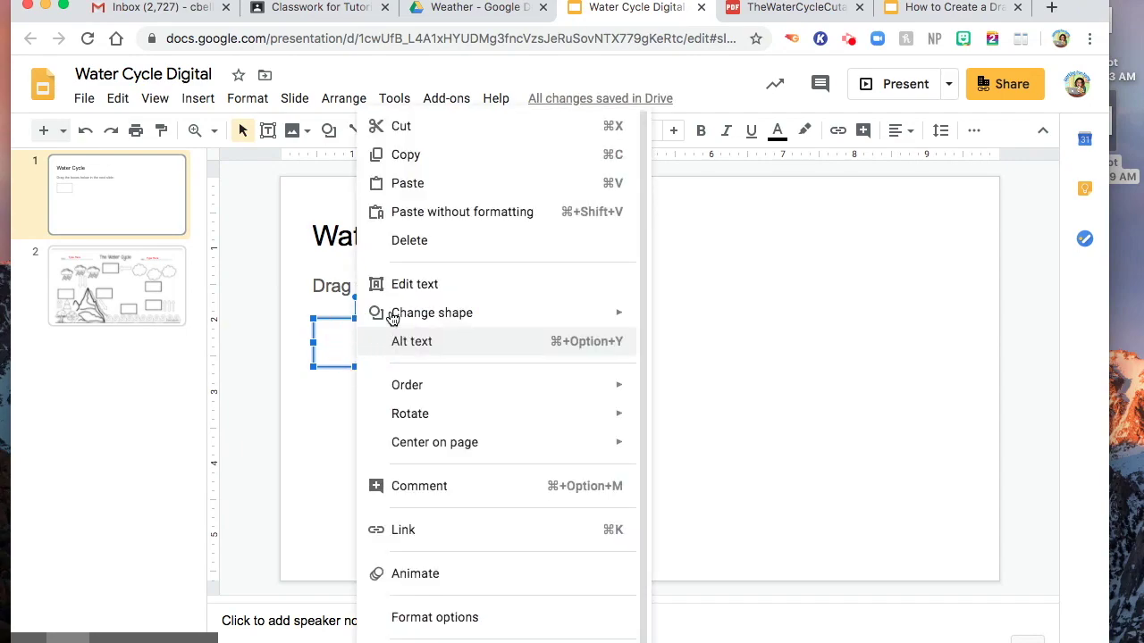
left_click(401, 283)
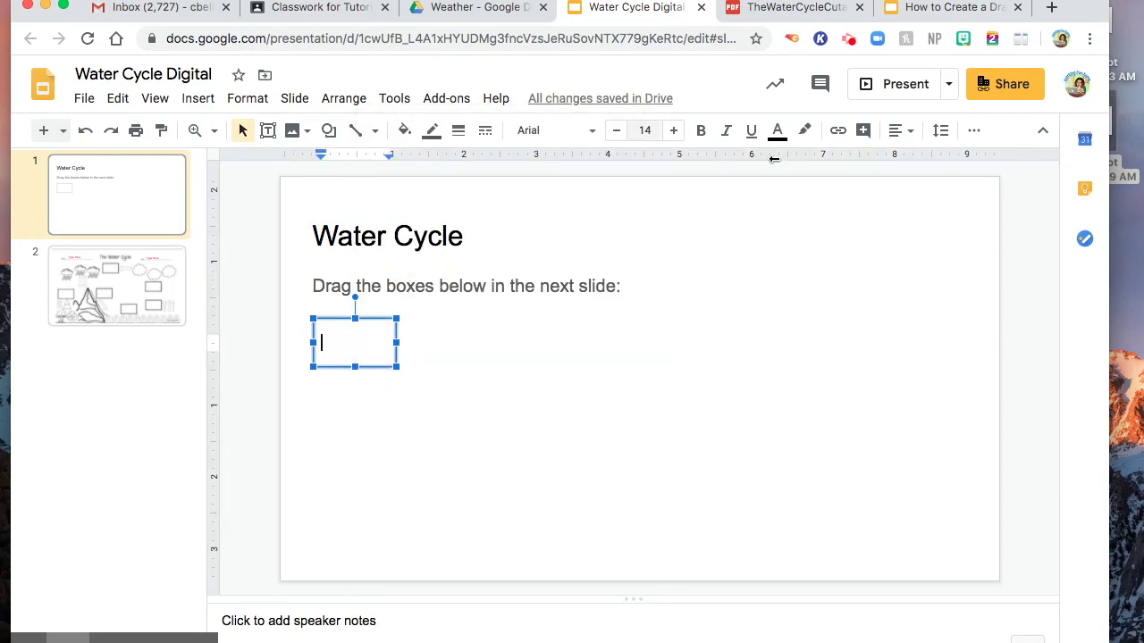
left_click(901, 131)
left_click(926, 164)
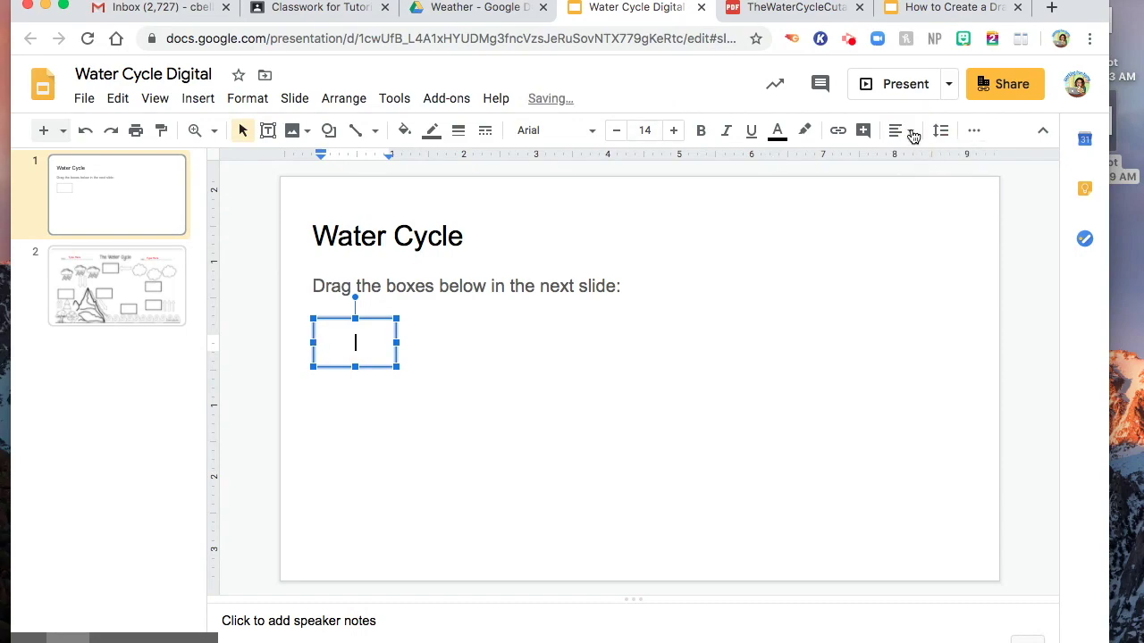
left_click(901, 130)
left_click(924, 182)
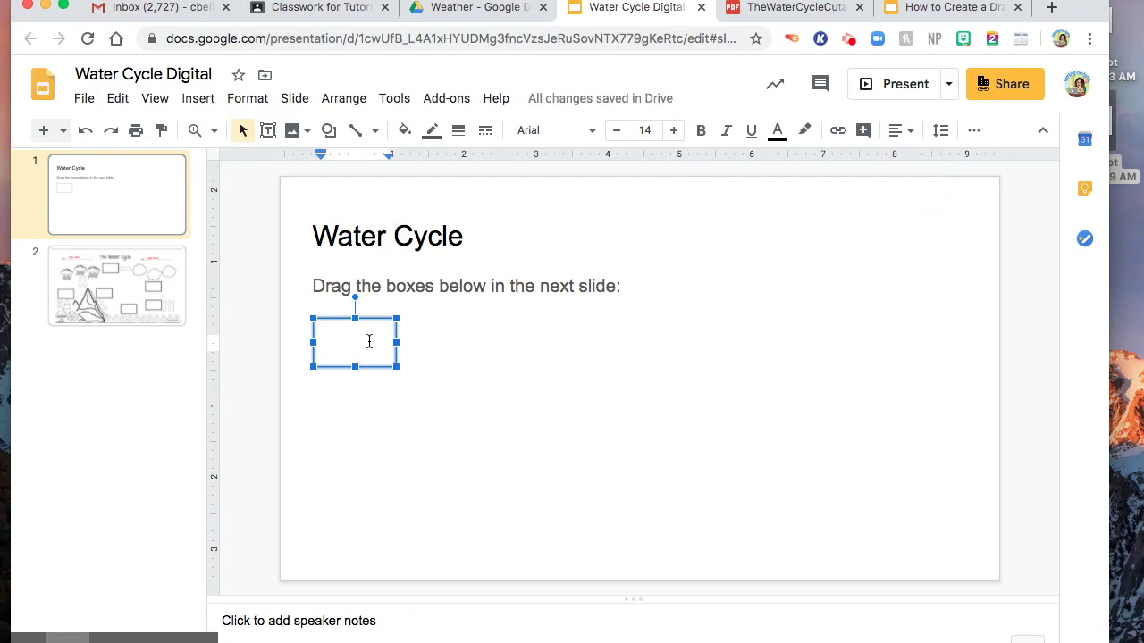
Label the rectangle "Evaporation" and set the label's font size to 12.
type("Evapora")
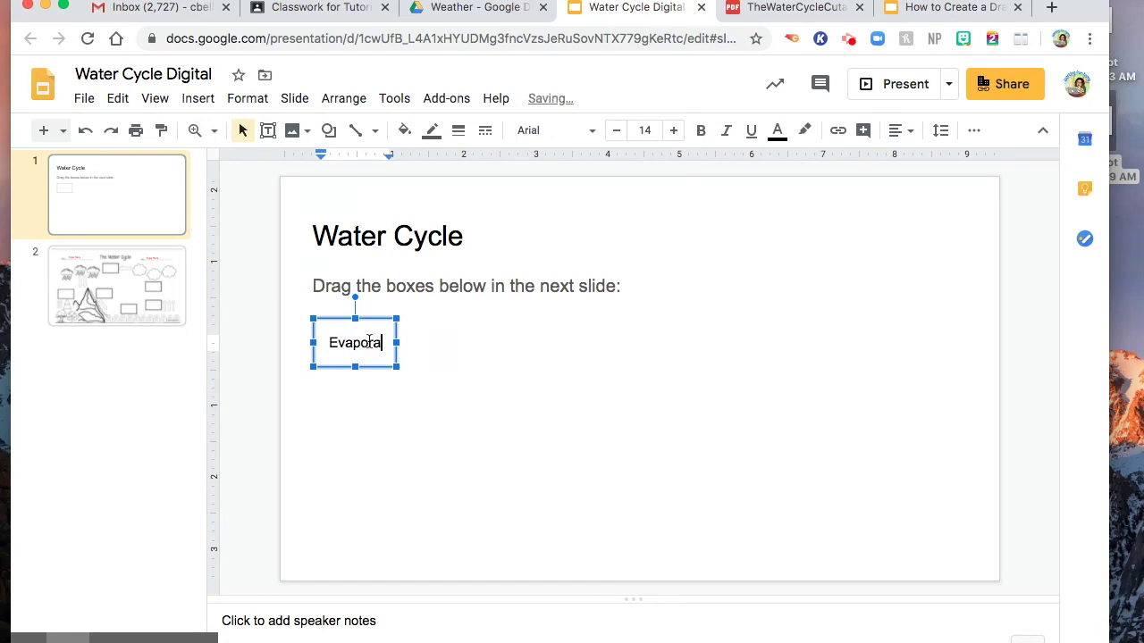
type("tion")
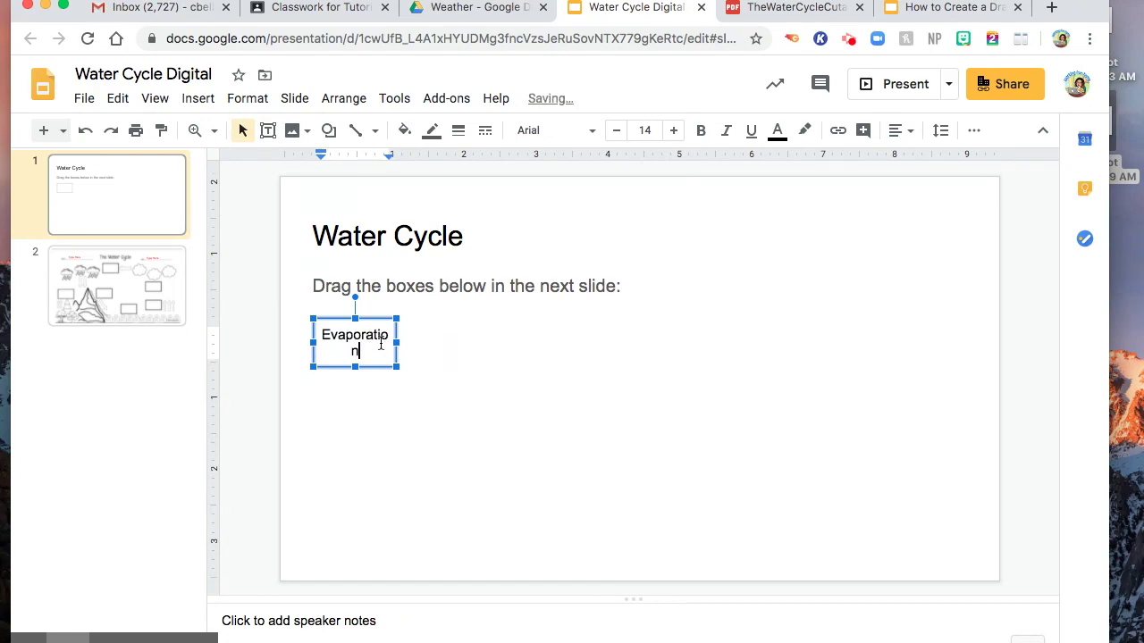
key("super+a")
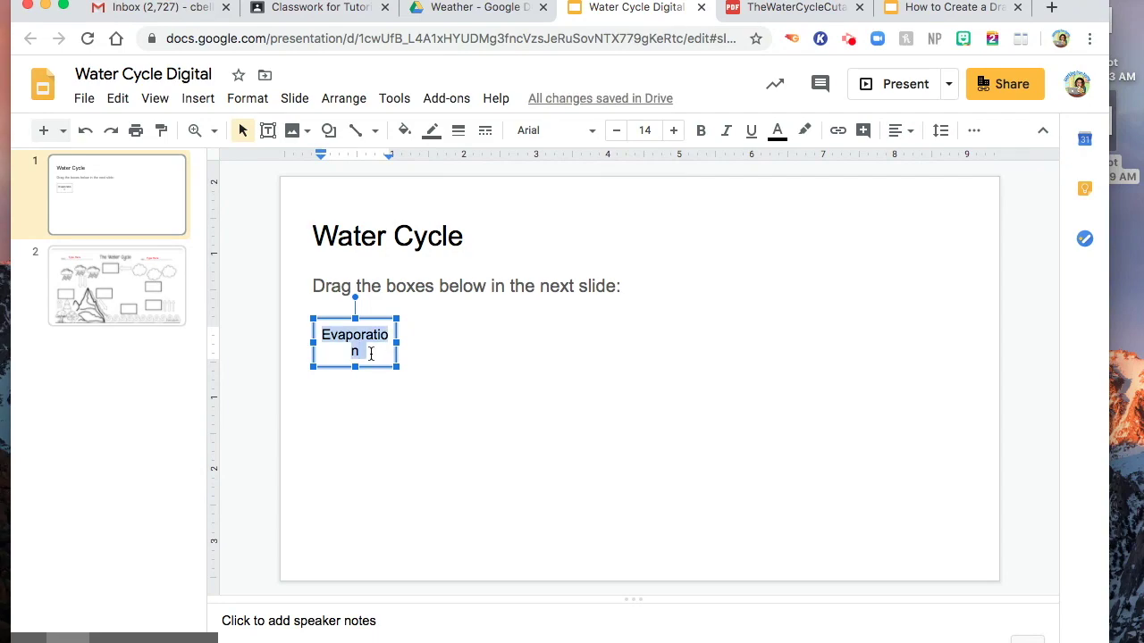
left_click(647, 130)
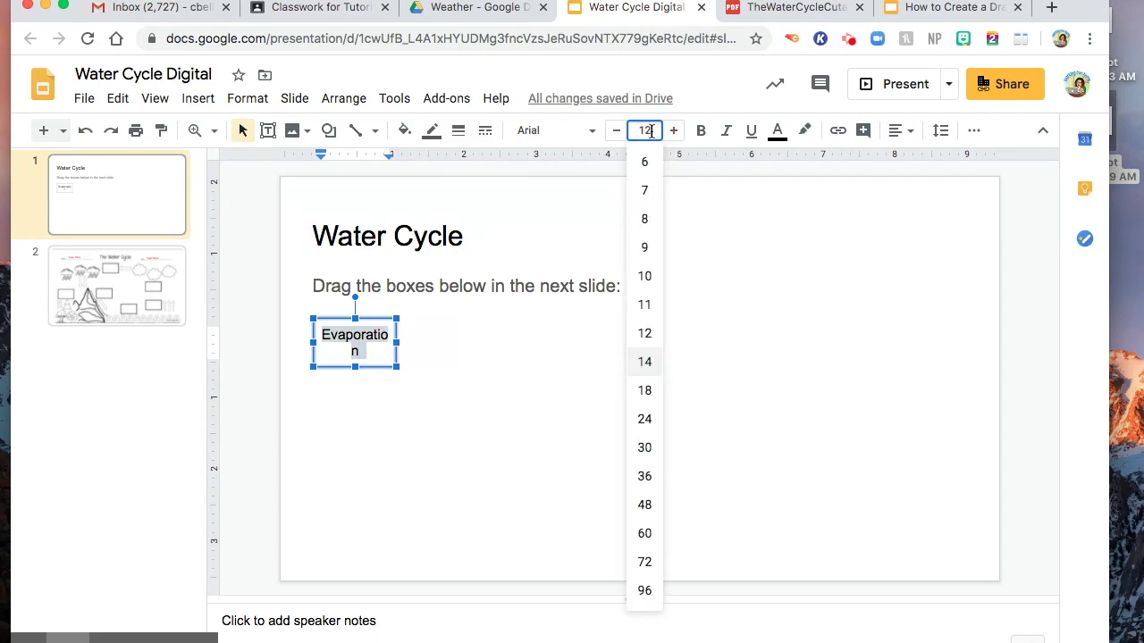
type("12")
key("Return")
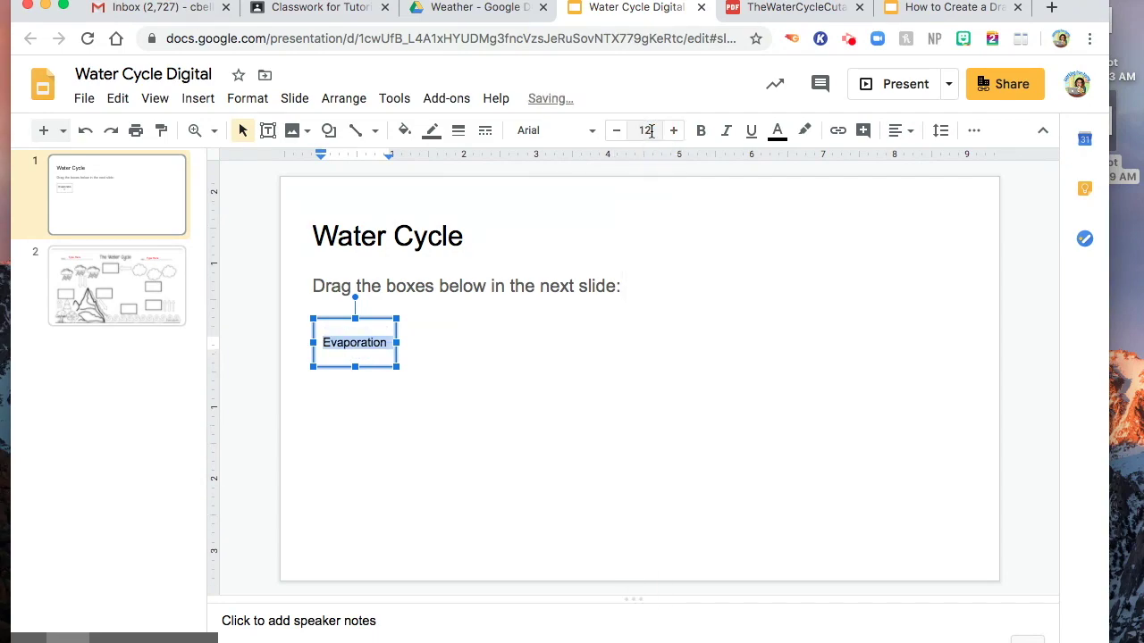
left_click(491, 368)
Set the border weight of the "Evaporation" box to 3px.
left_click(388, 333)
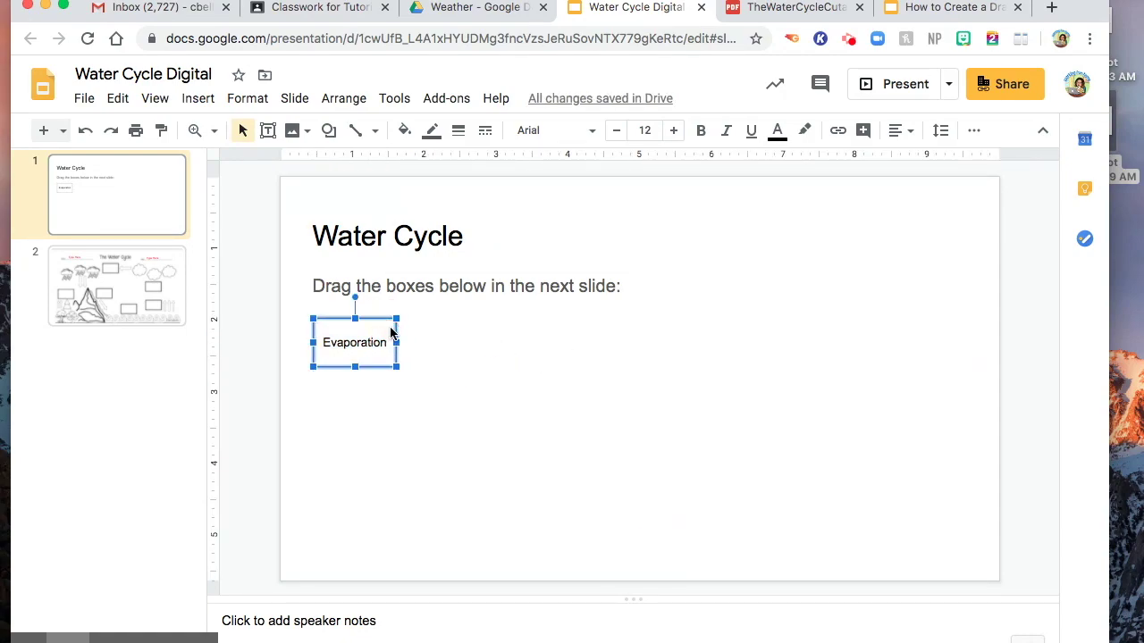
left_click(459, 132)
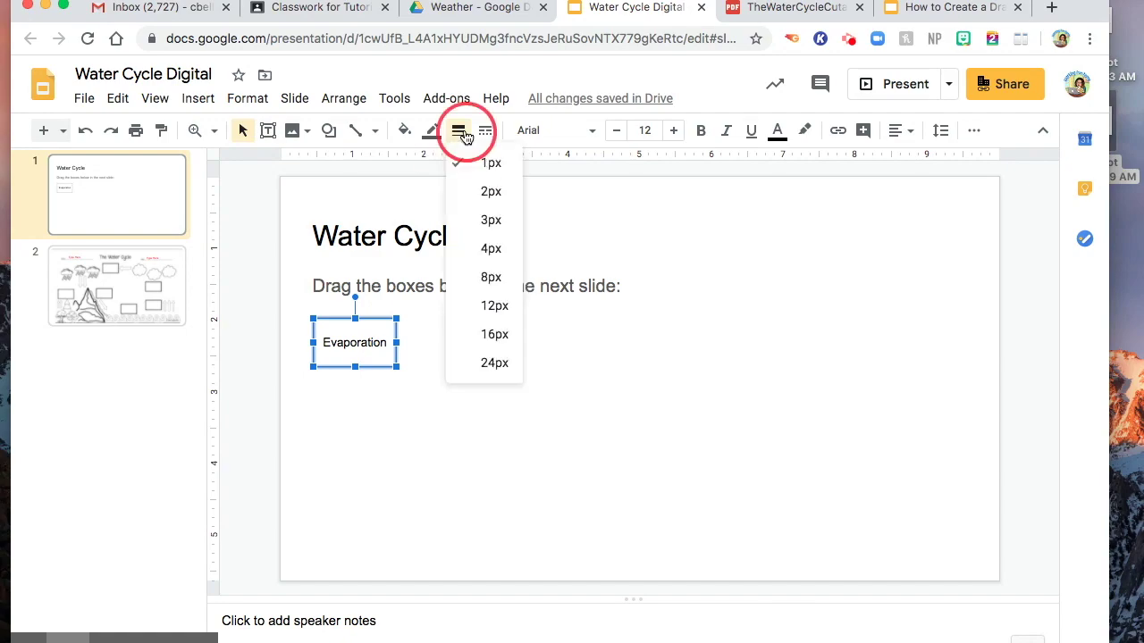
left_click(482, 193)
left_click(461, 133)
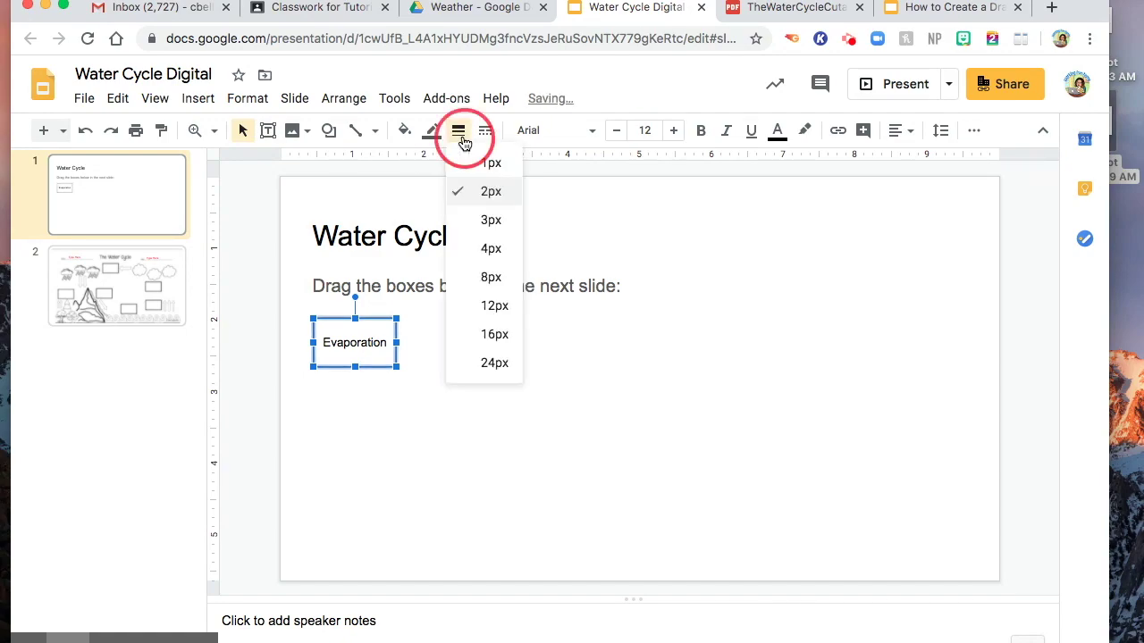
left_click(490, 219)
left_click(442, 335)
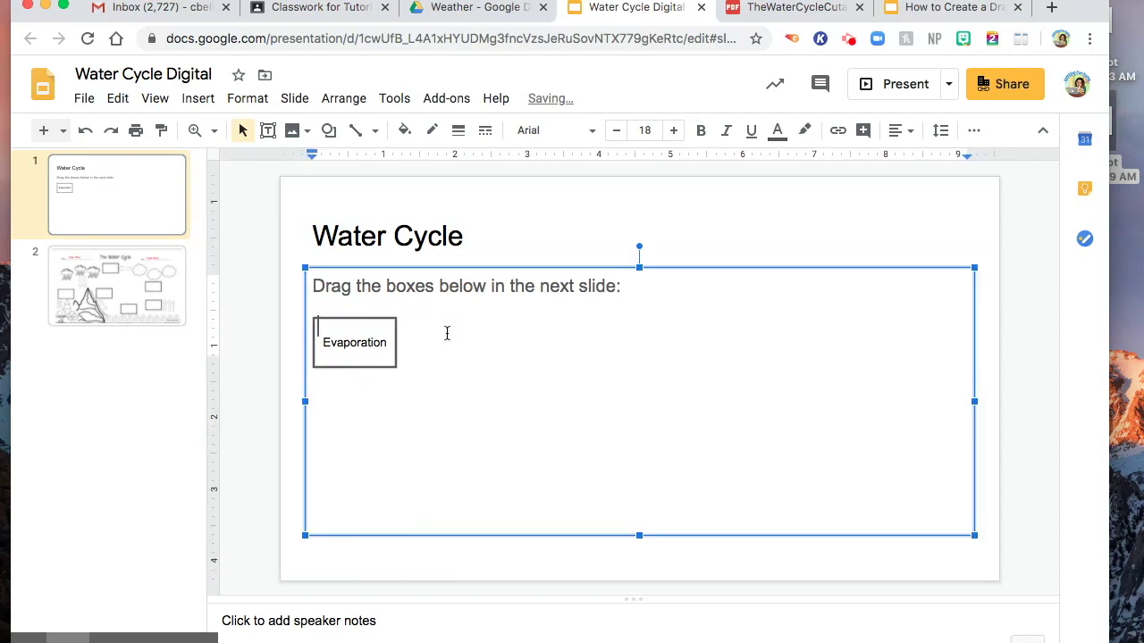
Duplicate the "Evaporation" box, place the copy beside it in the same row, and relabel it "Condensation".
left_click(378, 340)
left_click(379, 319)
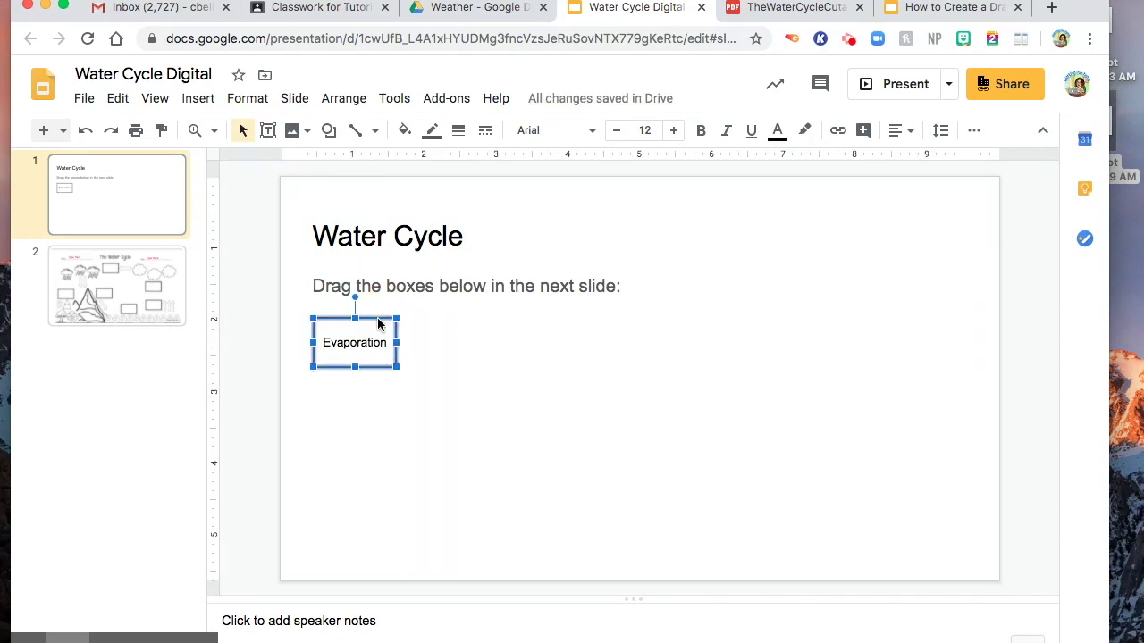
key("super+d")
left_click_drag(391, 336, 480, 333)
left_click(471, 343)
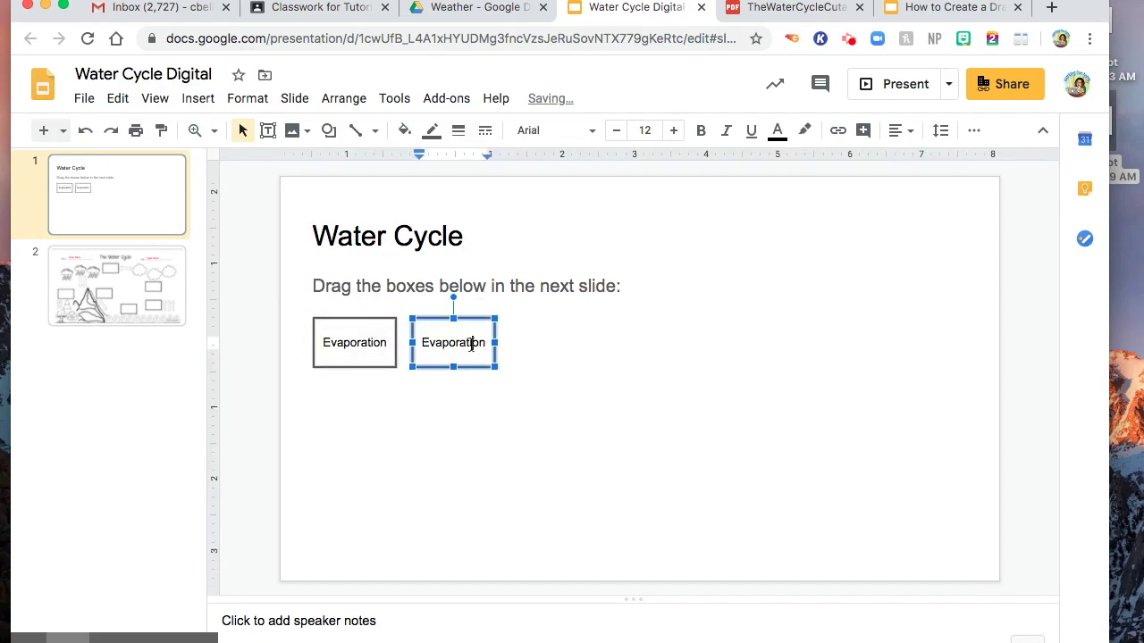
double_click(471, 344)
type("Condensation")
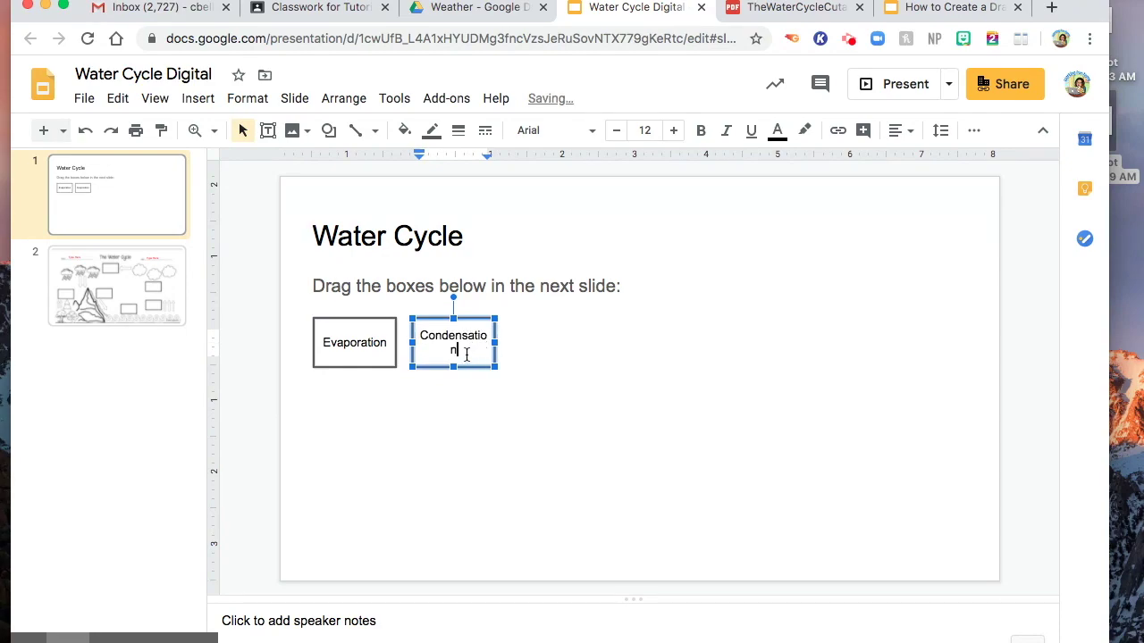
Set the font size of the "Condensation" label to 11.
double_click(465, 350)
left_click(655, 132)
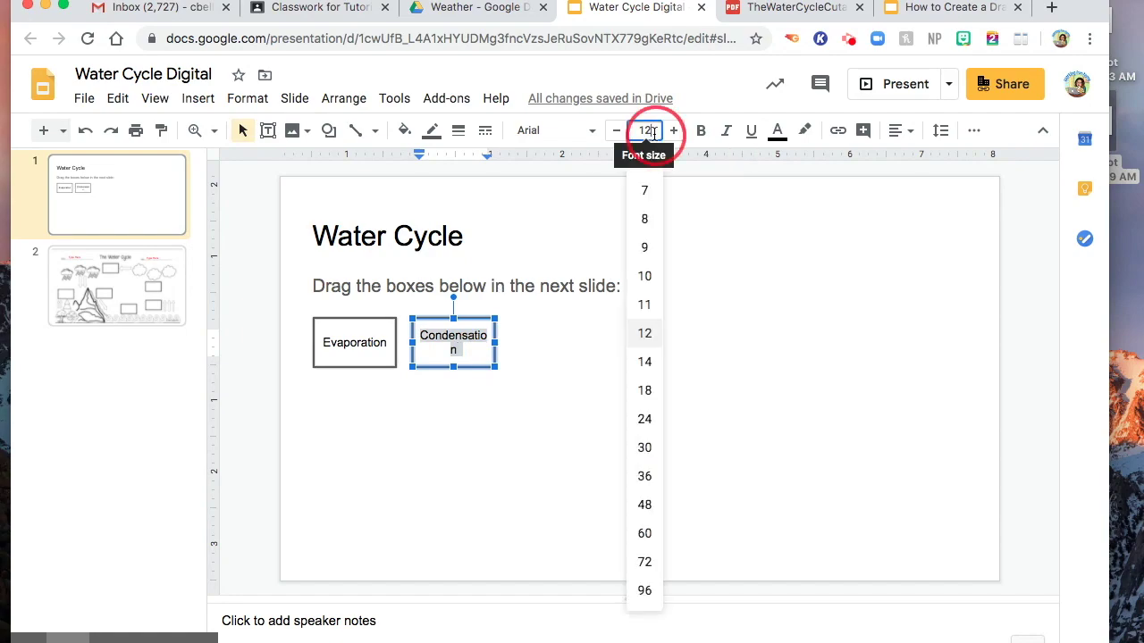
key("Return")
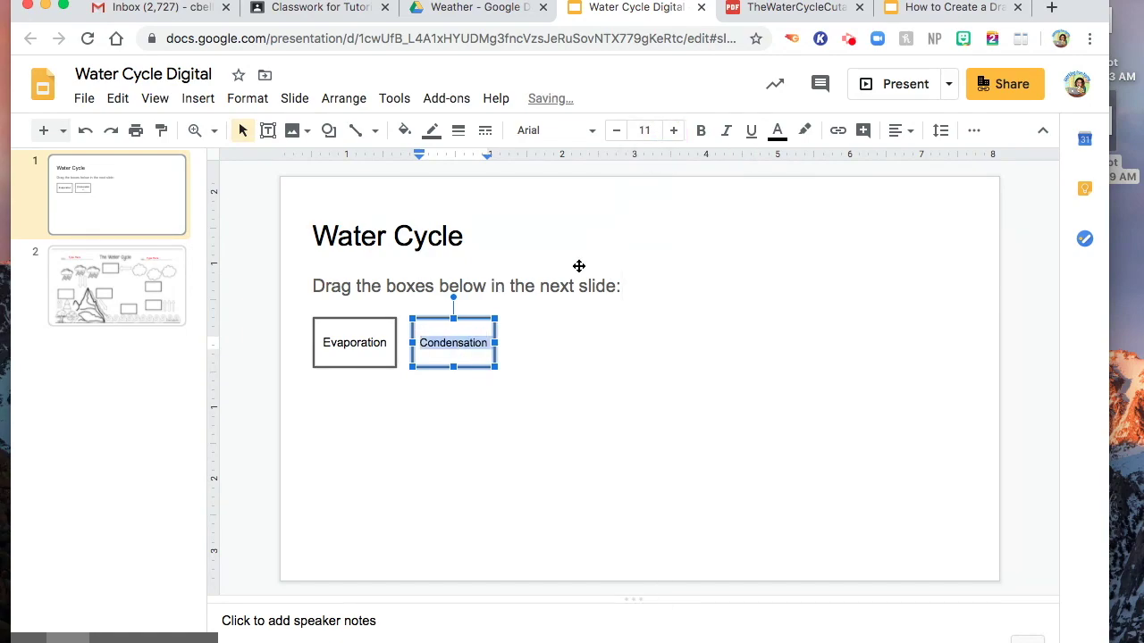
left_click(541, 337)
Place another copy of the "Evaporation" box after the "Condensation" box and relabel it "Accumulation".
left_click_drag(379, 347, 567, 331)
double_click(552, 343)
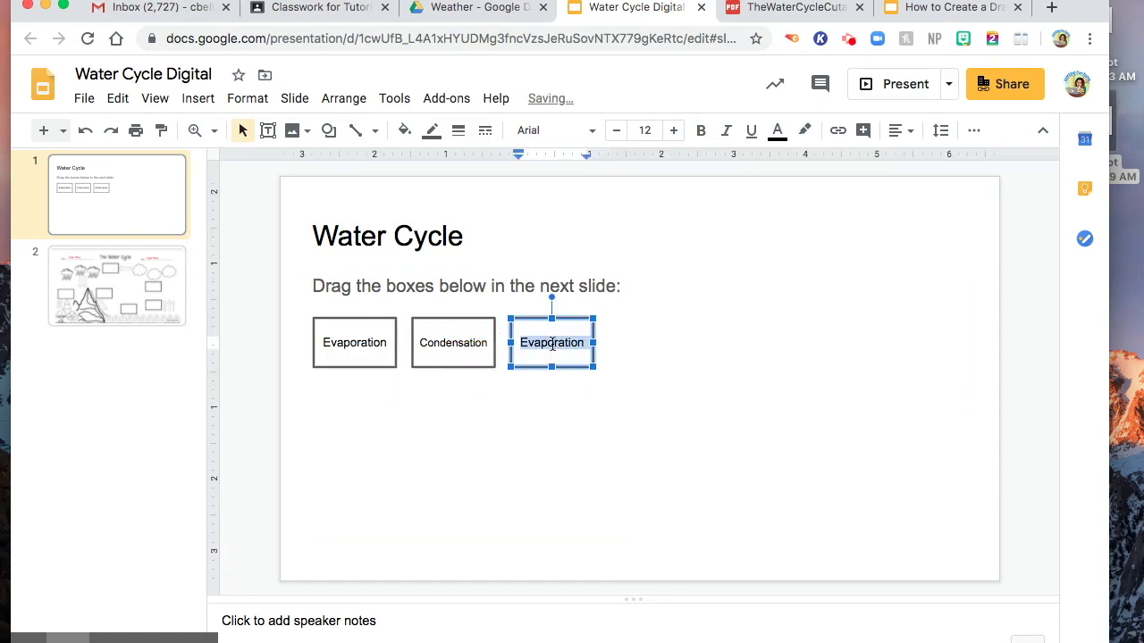
type("Accumulation")
Set the font size of the "Accumulation" label to 11.
double_click(551, 347)
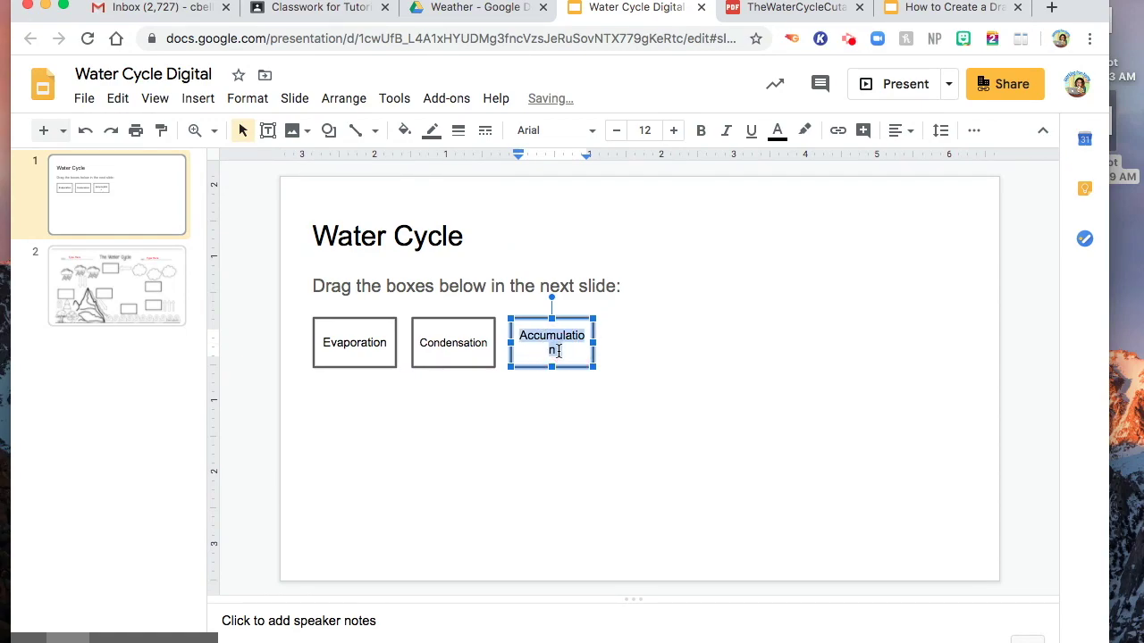
left_click(645, 130)
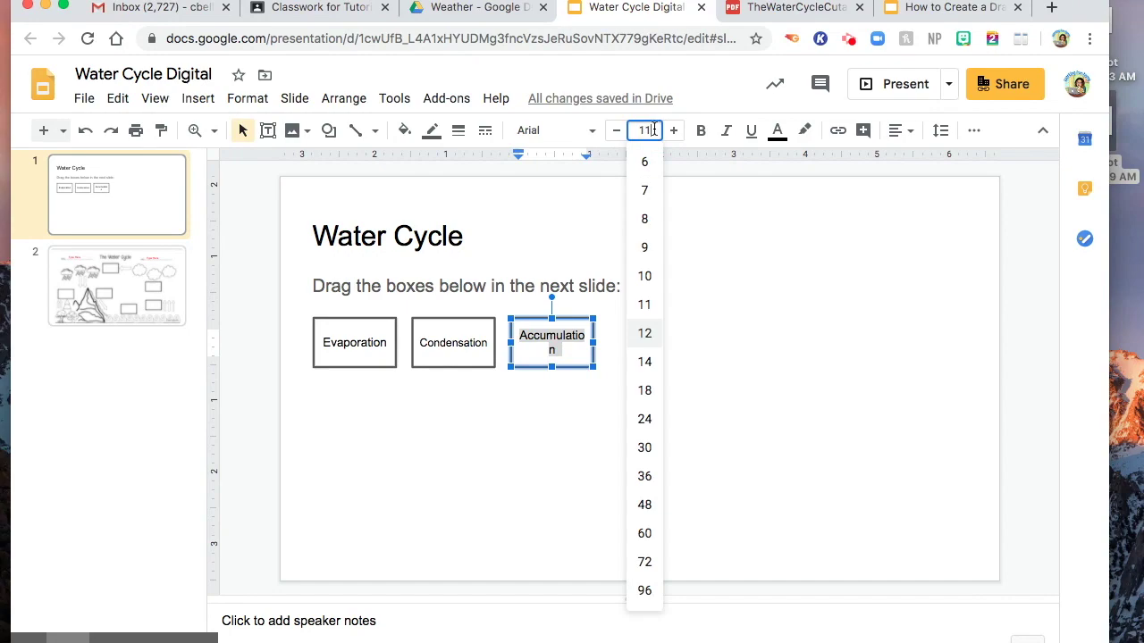
type("11")
key("Return")
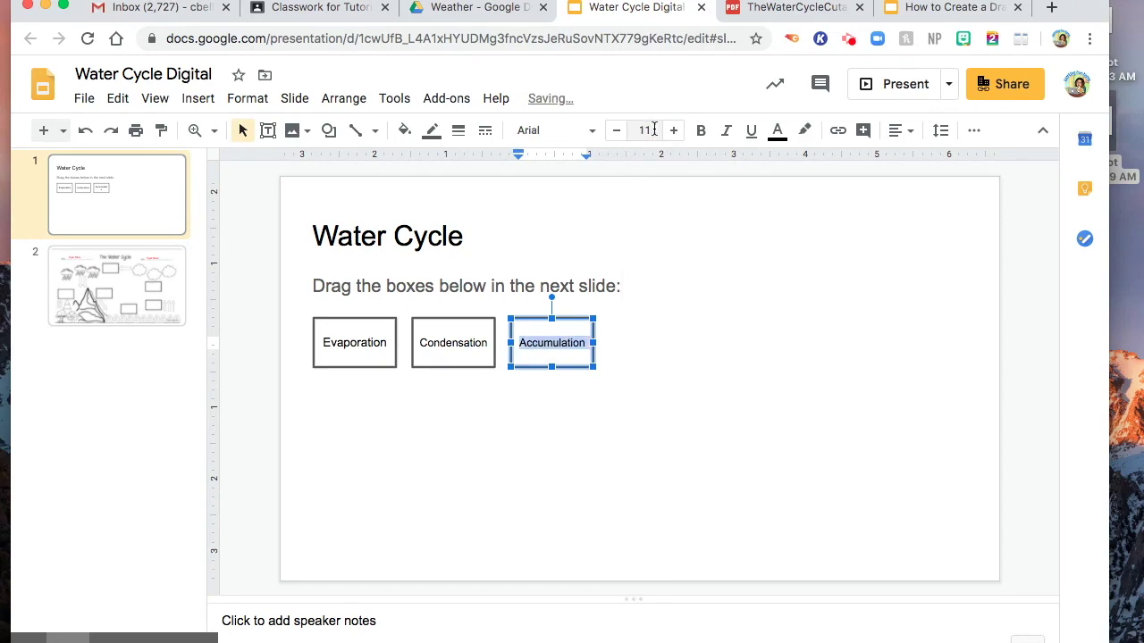
left_click(633, 337)
Duplicate the "Evaporation" box, place the copy in a second row below, and relabel it "Precipitation".
left_click(354, 348)
key("super+d")
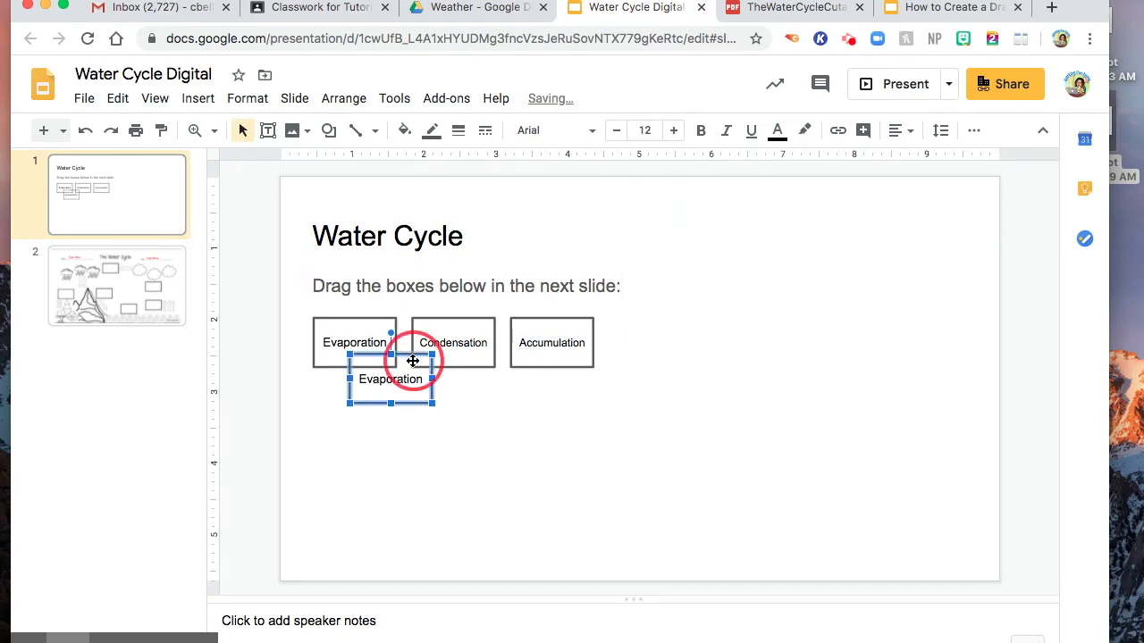
left_click_drag(413, 360, 422, 398)
double_click(412, 417)
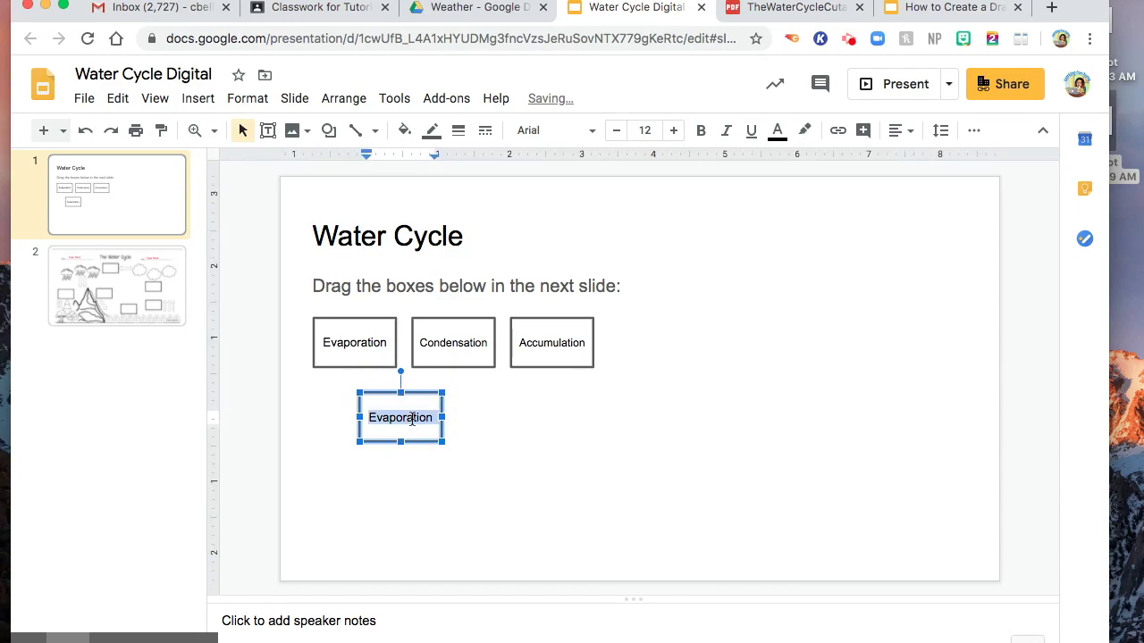
type("Pe")
type("recipita")
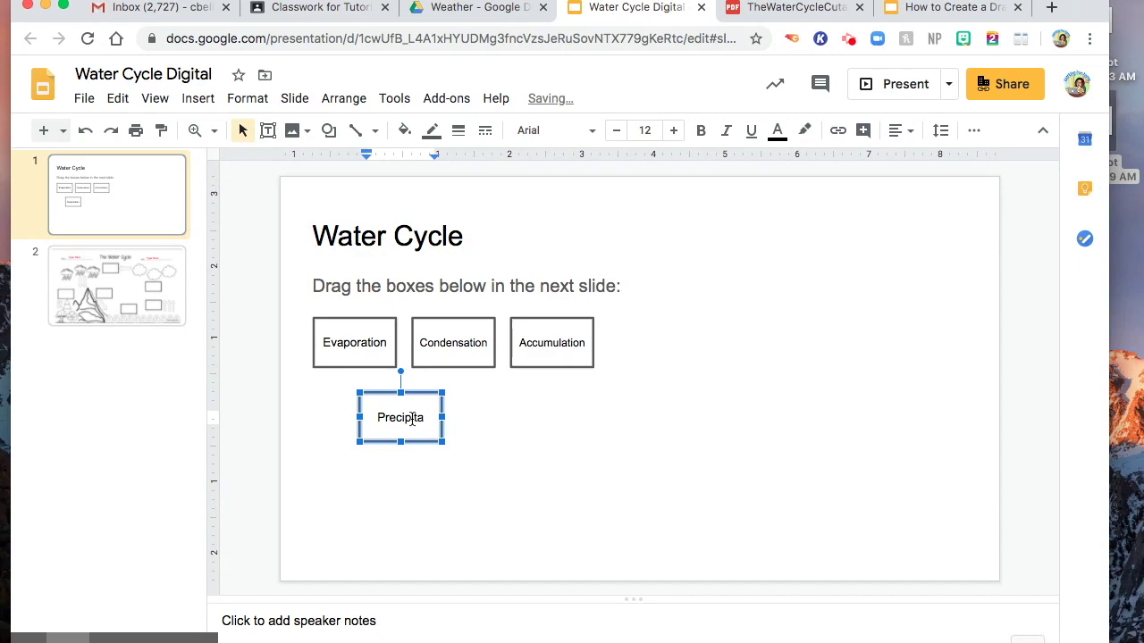
type("tion")
Paste another "Evaporation" box beside the "Precipitation" box and relabel it "Surface Run-off", checking the term in the water cycle PDF.
left_click(470, 449)
key("ctrl+v")
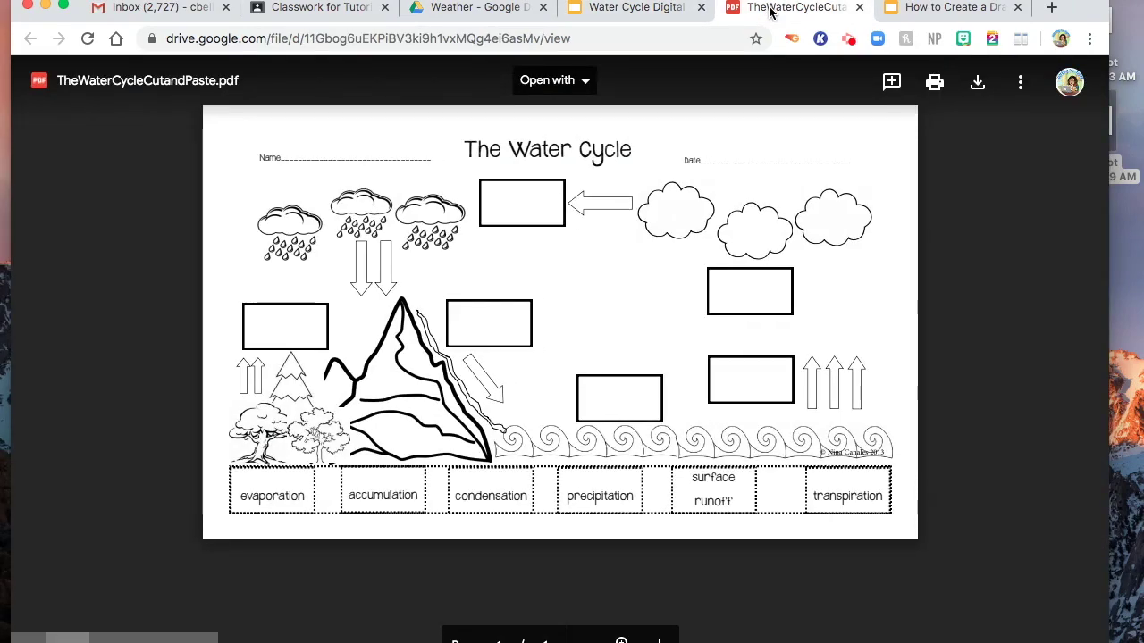
left_click(634, 11)
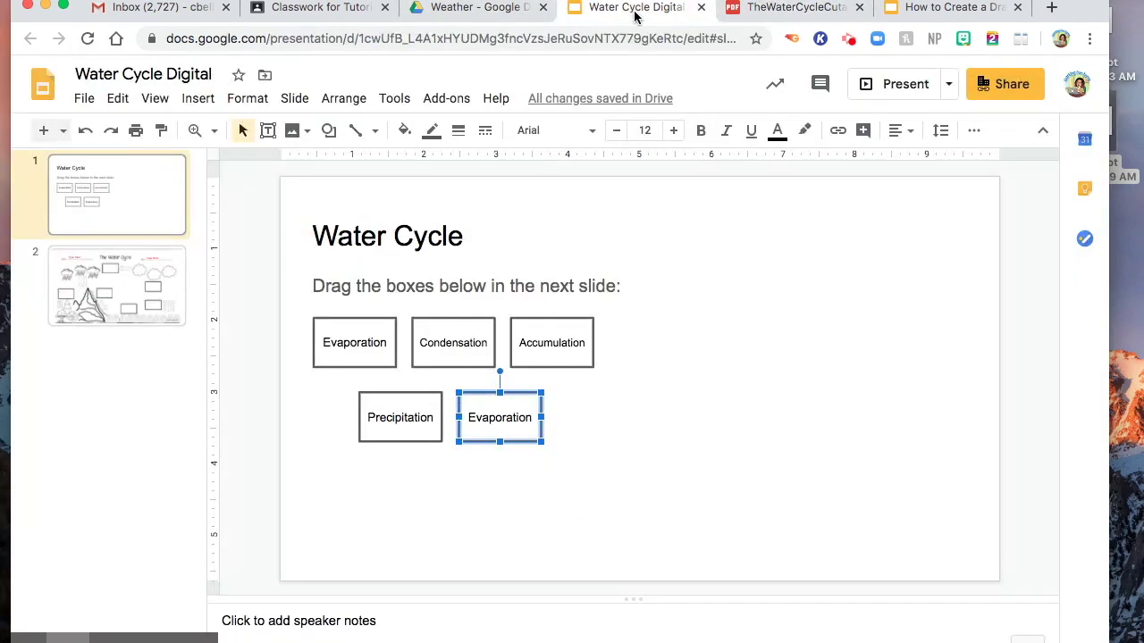
left_click(516, 416)
double_click(513, 417)
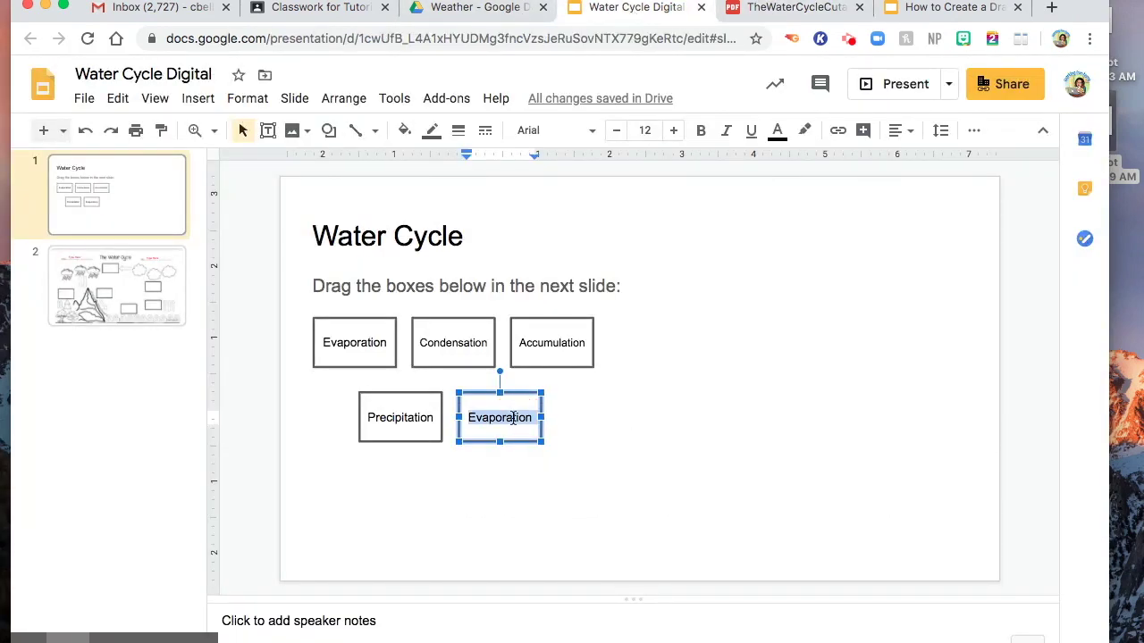
type("Surface R")
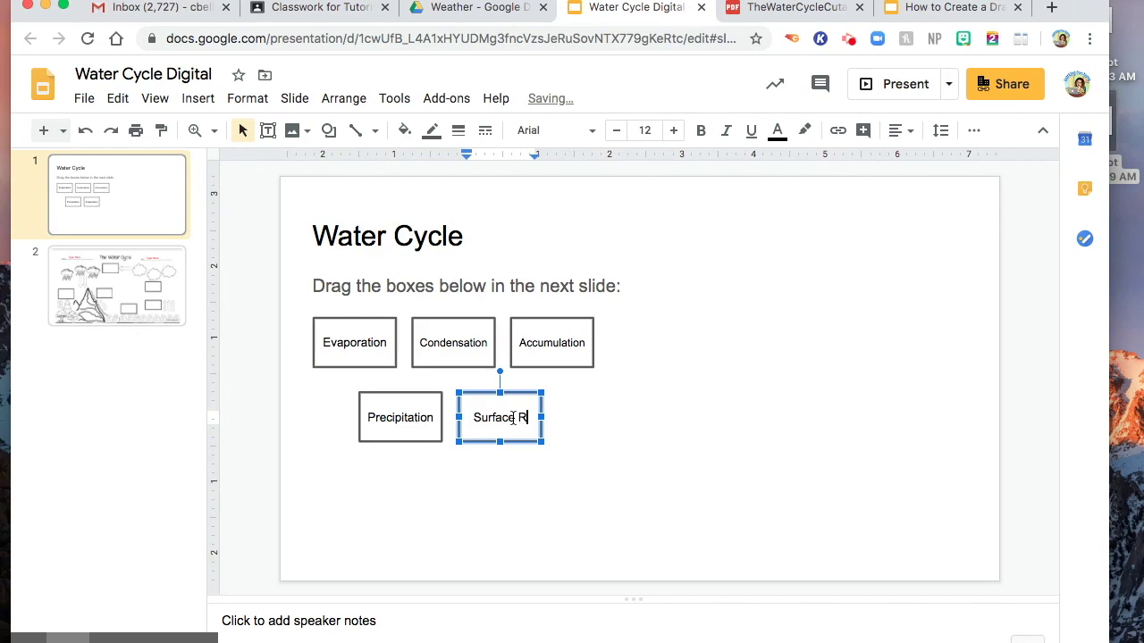
type("un-off")
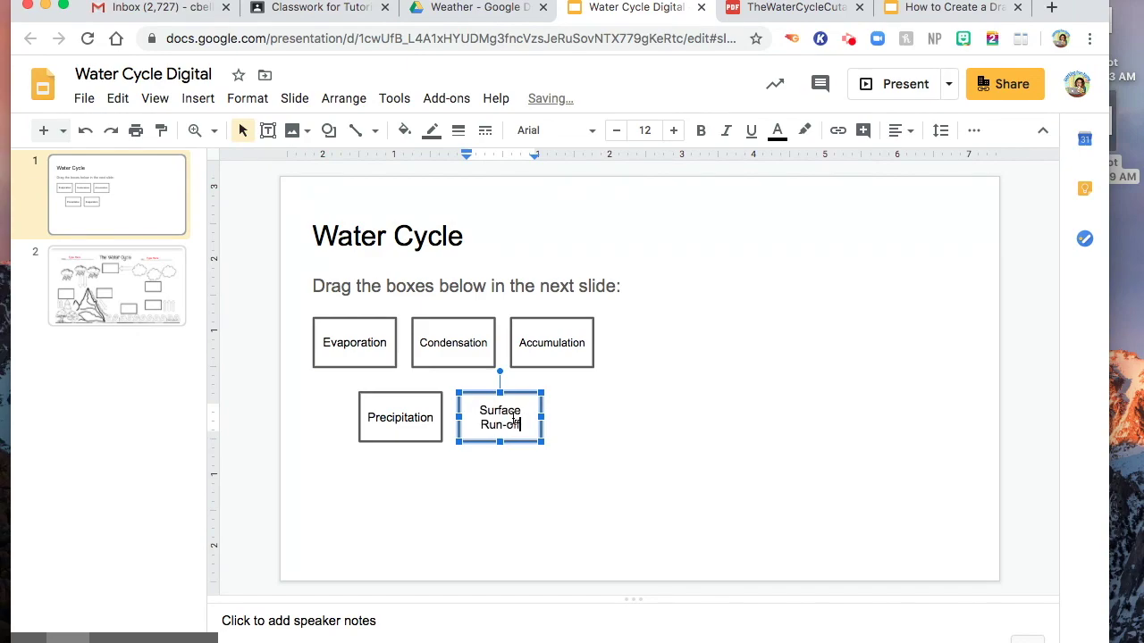
Paste another "Evaporation" box, place it after the "Surface Run-off" box in the second row, and relabel it "Transpiration".
left_click(577, 425)
key("ctrl+v")
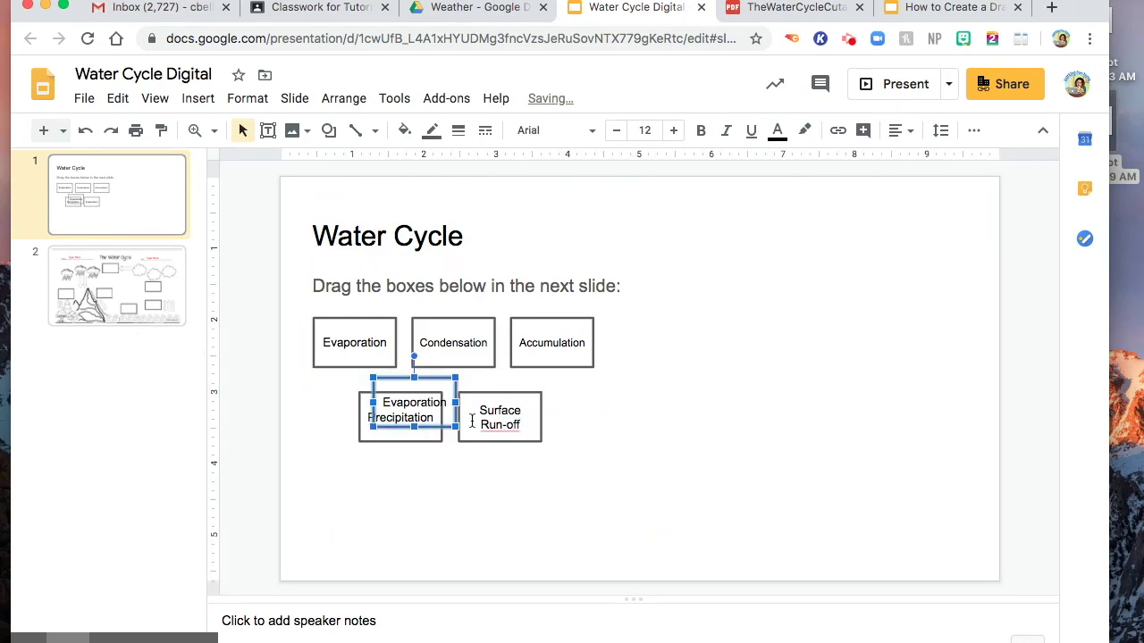
left_click_drag(432, 392, 623, 405)
double_click(607, 417)
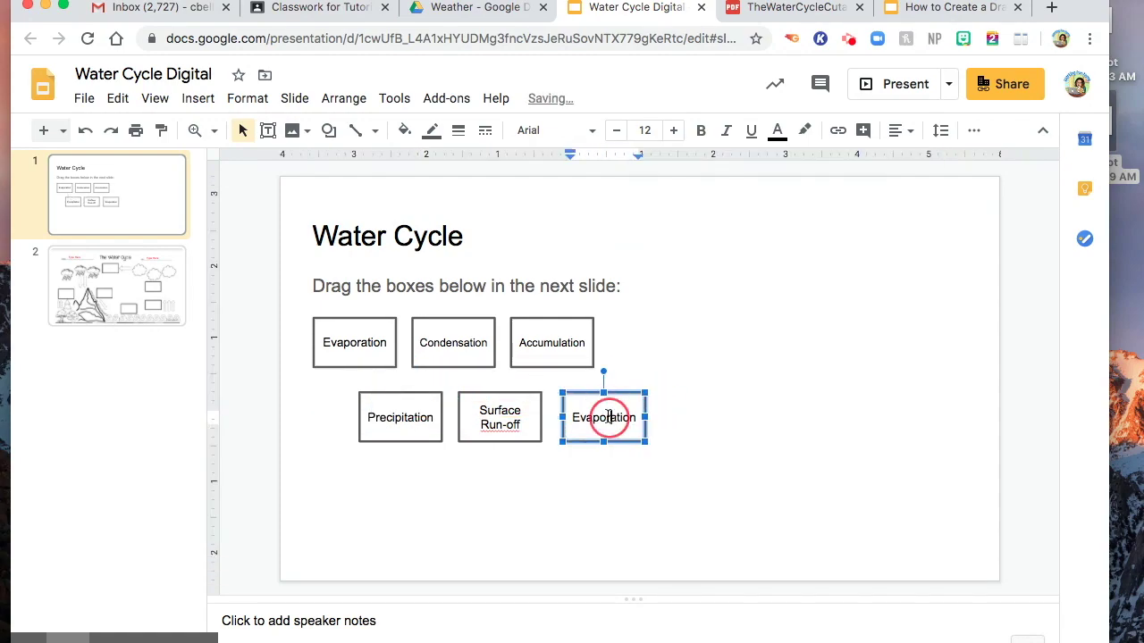
type("Trans")
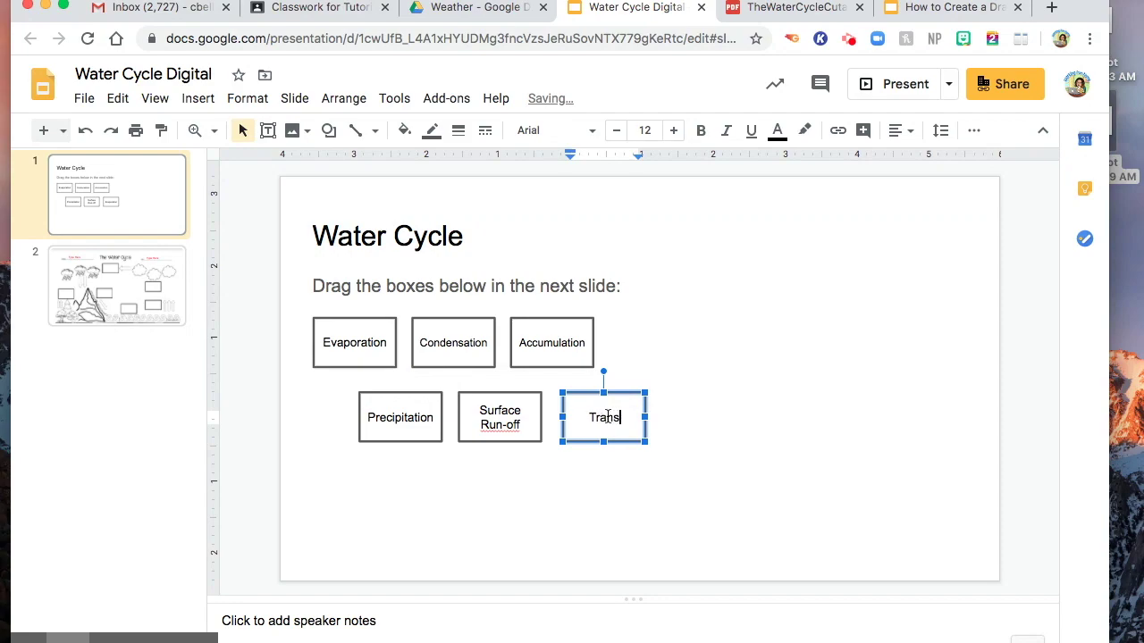
type("piration")
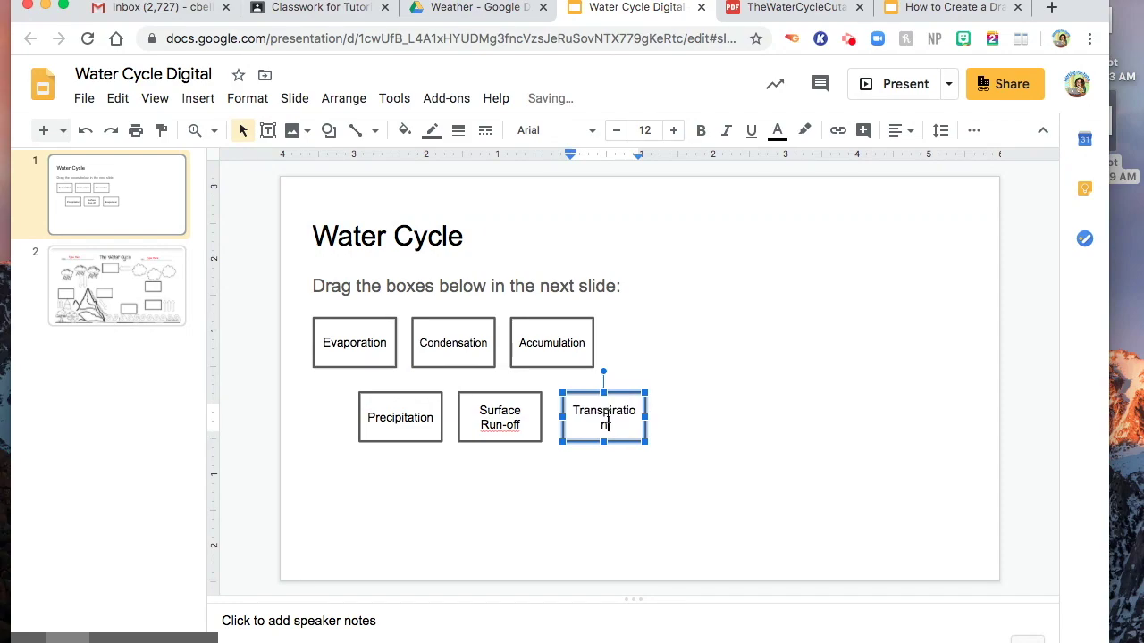
Set the font size of the "Transpiration" label to 11.
triple_click(606, 420)
left_click(657, 130)
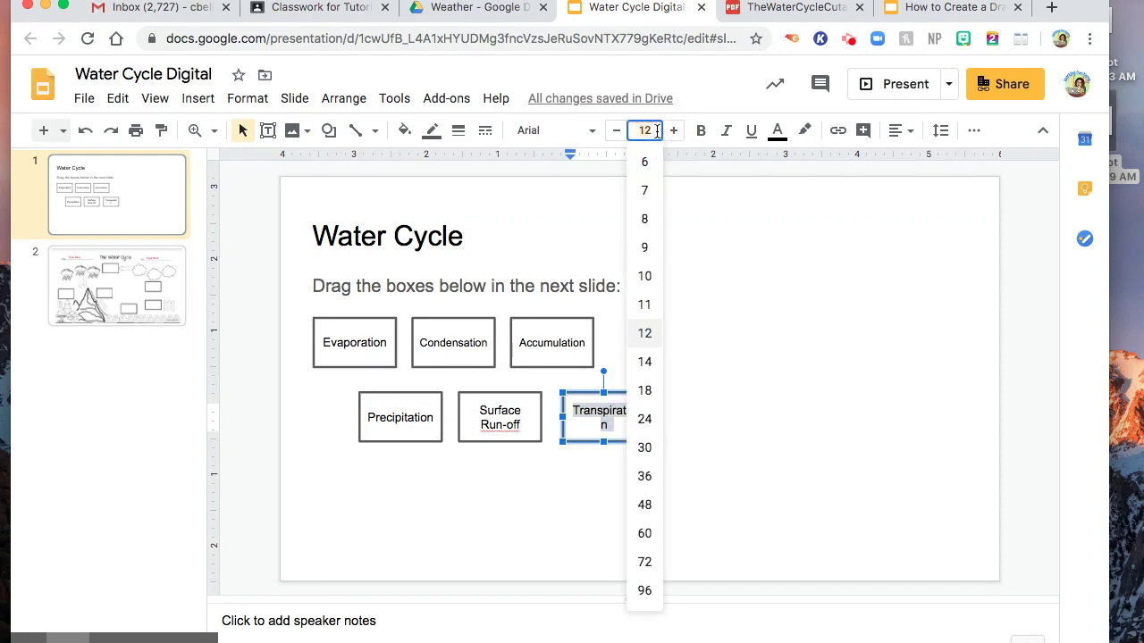
type("10")
key("Return")
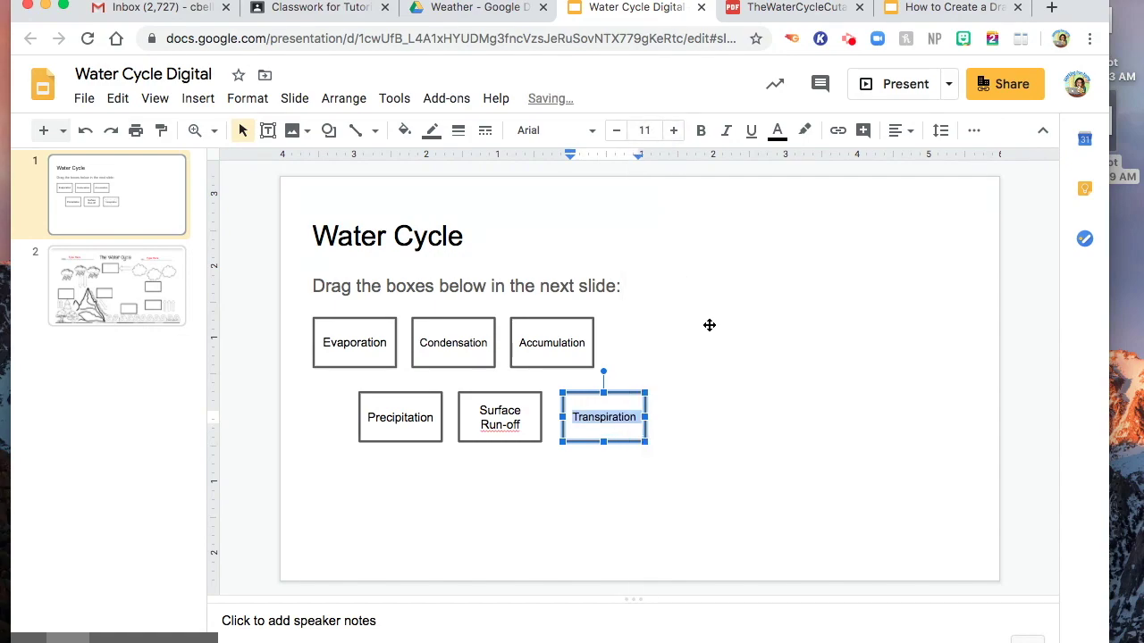
left_click(709, 325)
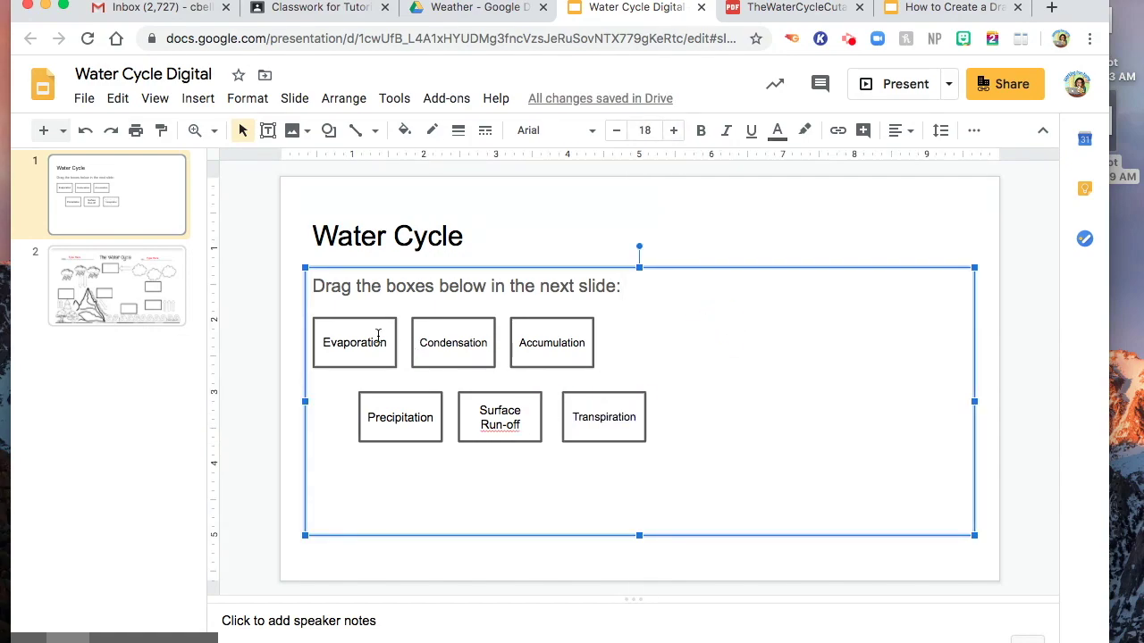
Add a blank slide after the diagram slide and insert the image "Screen Shot 2020-06-15 at 10.27.29 AM" from the Desktop folder.
left_click(139, 298)
key("super+m")
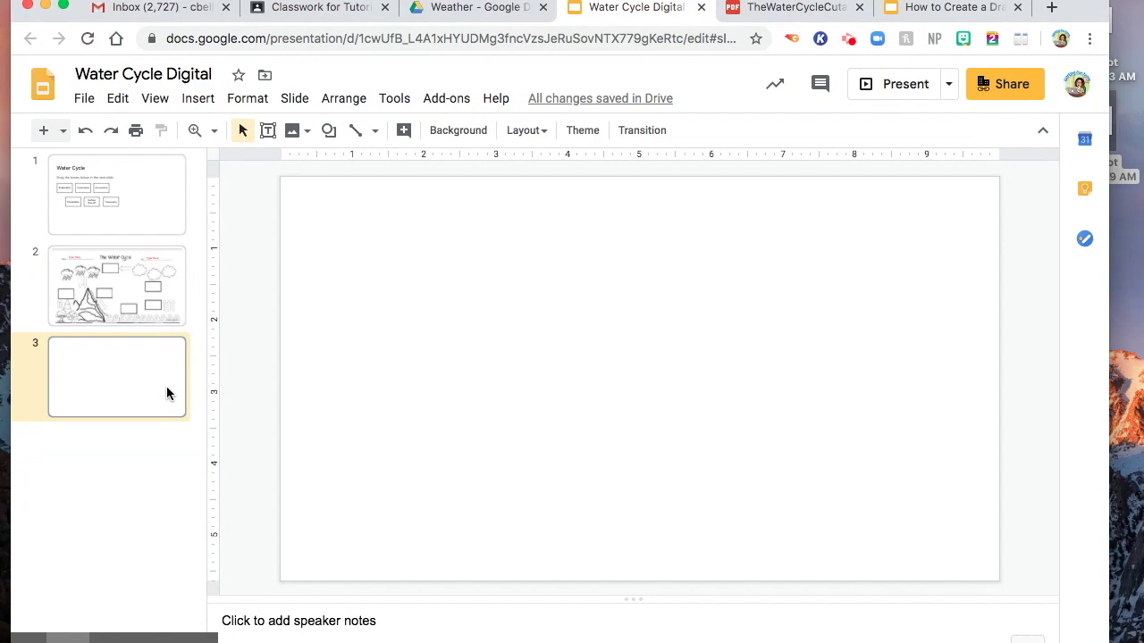
left_click(200, 100)
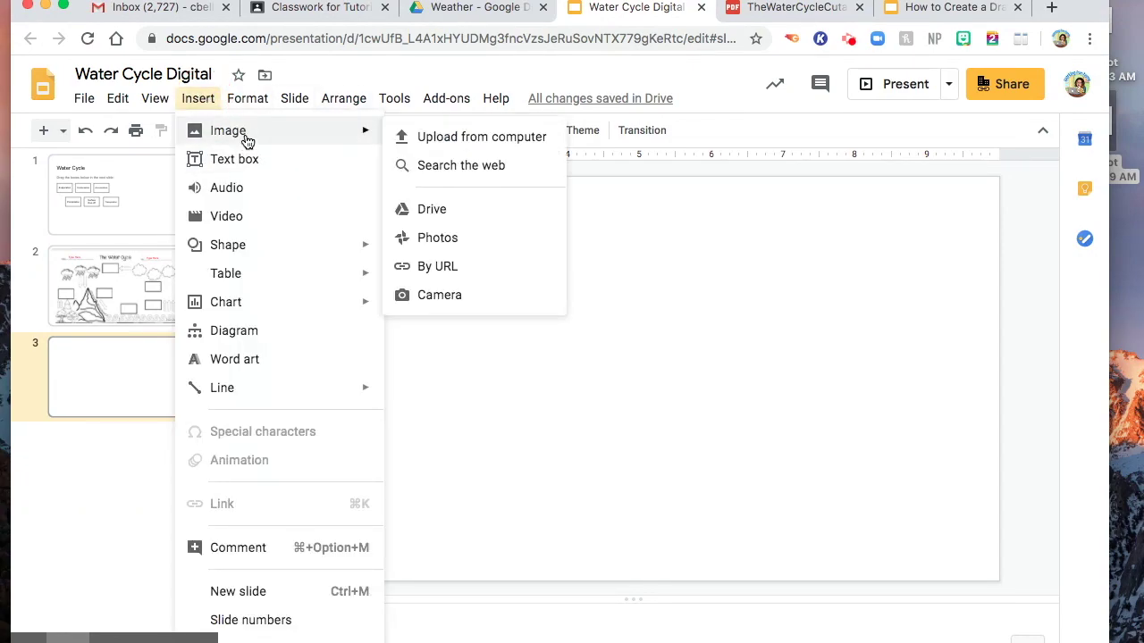
left_click(437, 139)
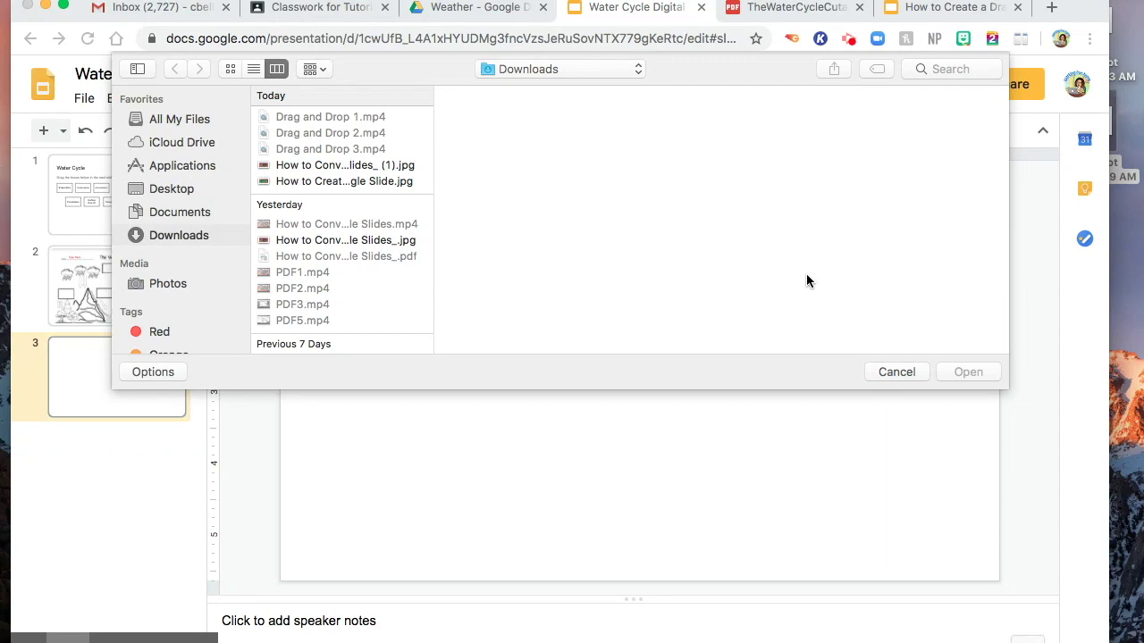
left_click(175, 189)
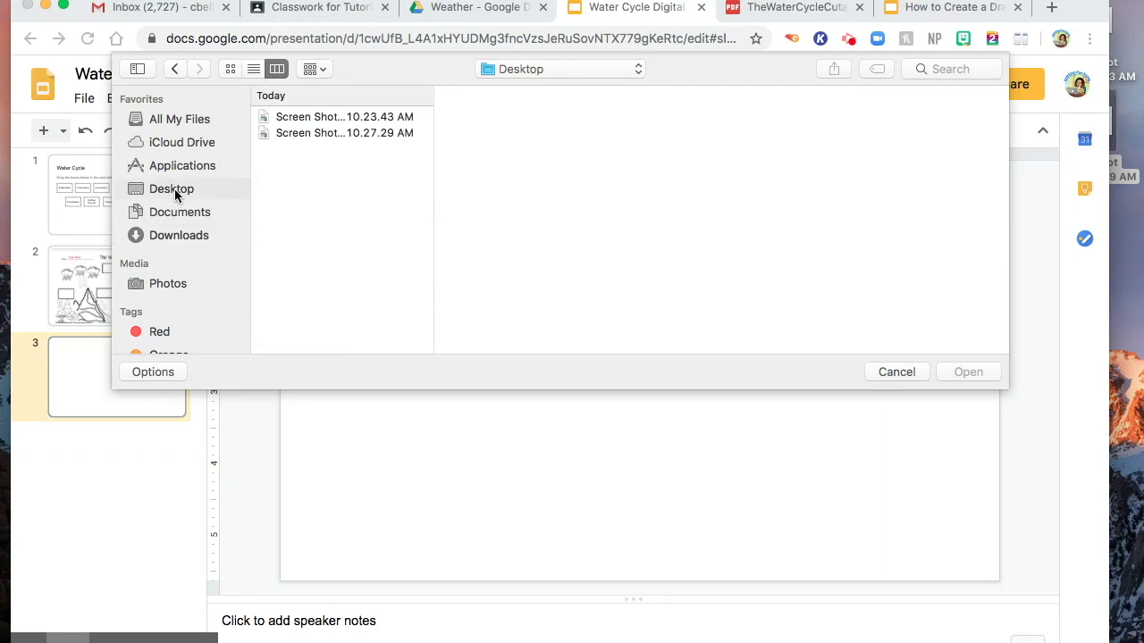
left_click(361, 133)
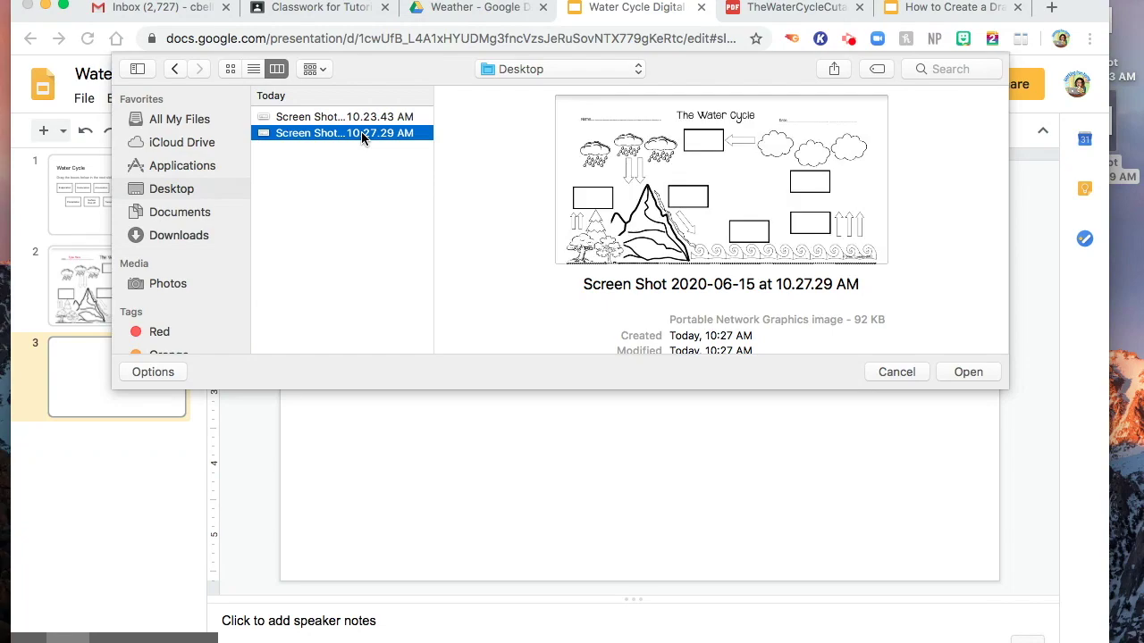
left_click(969, 371)
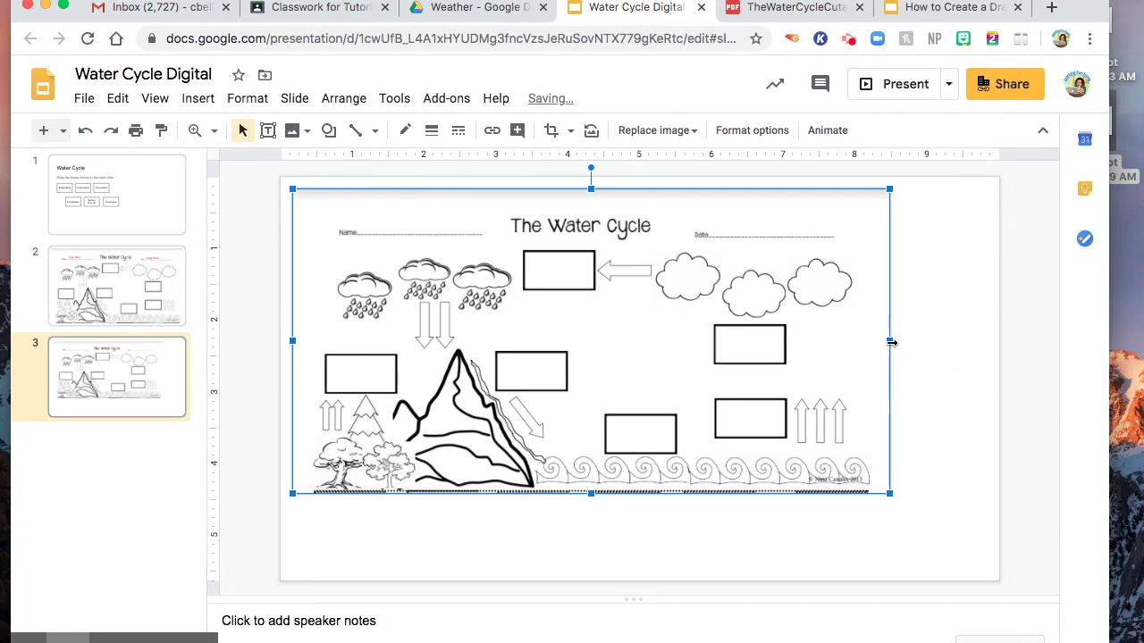
Stretch the water cycle image on slide 3 to the full slide width and align it with the slide's top edge.
left_click_drag(891, 342, 999, 337)
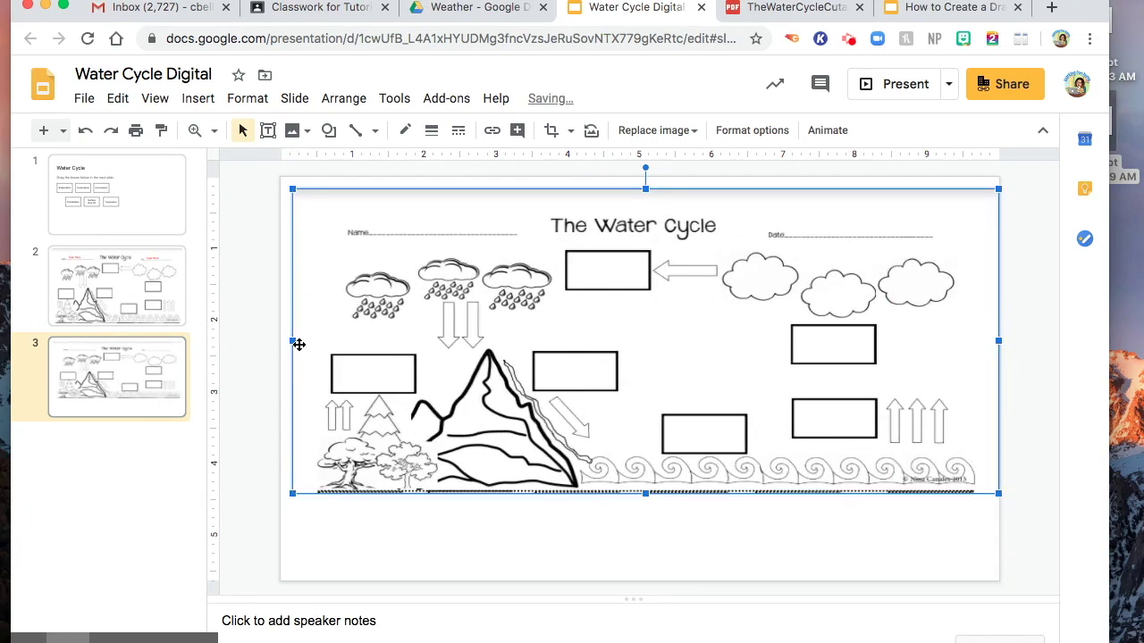
left_click_drag(290, 339, 276, 338)
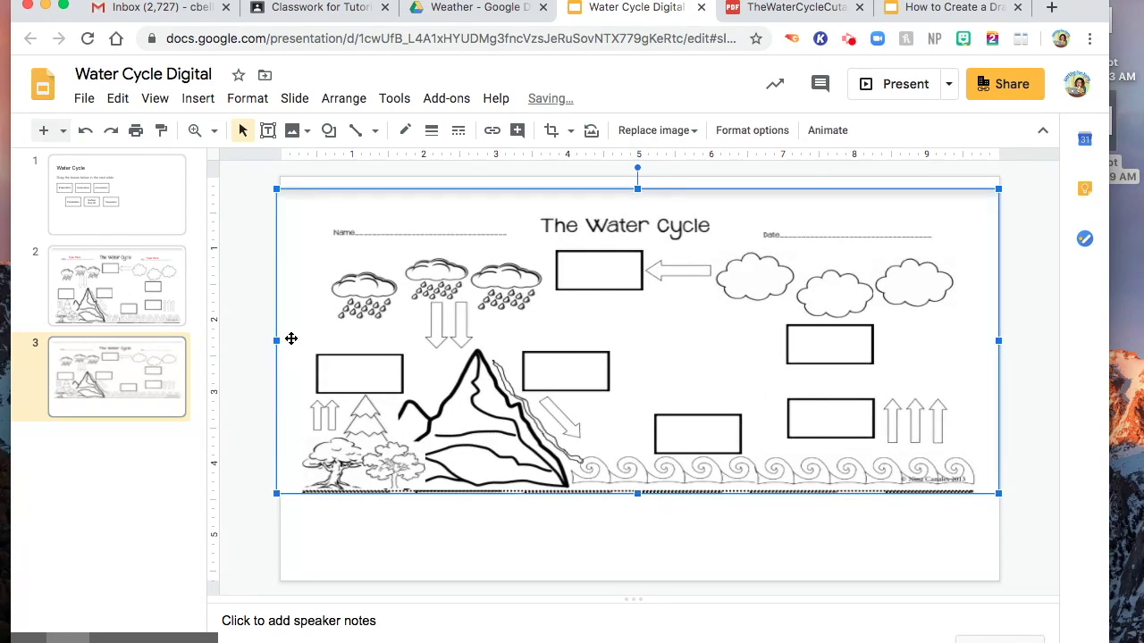
key("super+z")
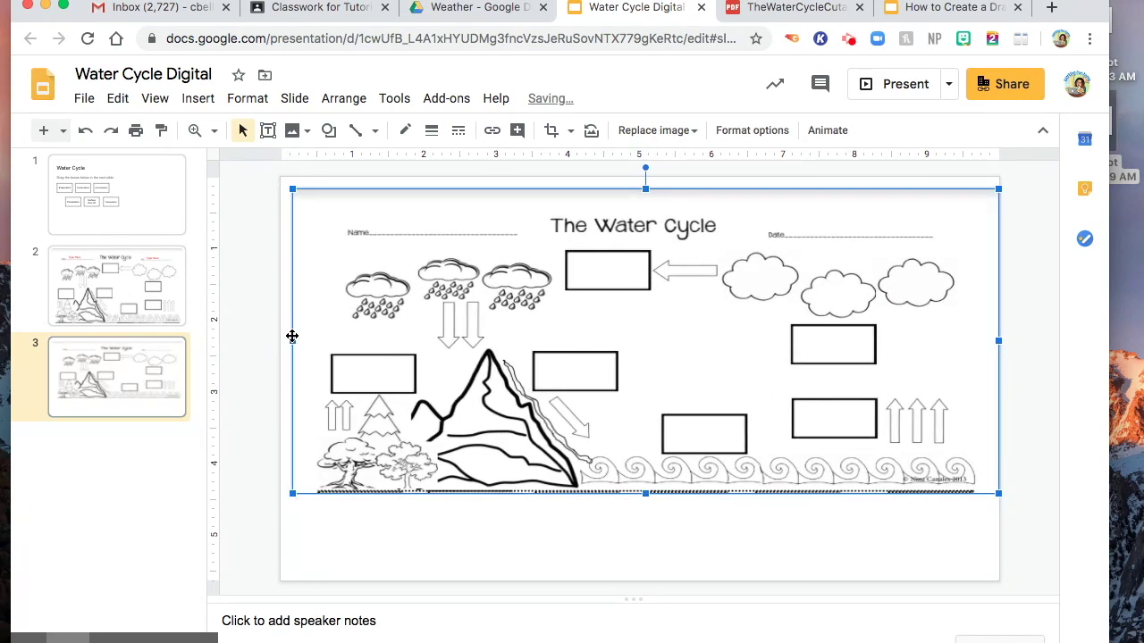
left_click_drag(291, 339, 280, 338)
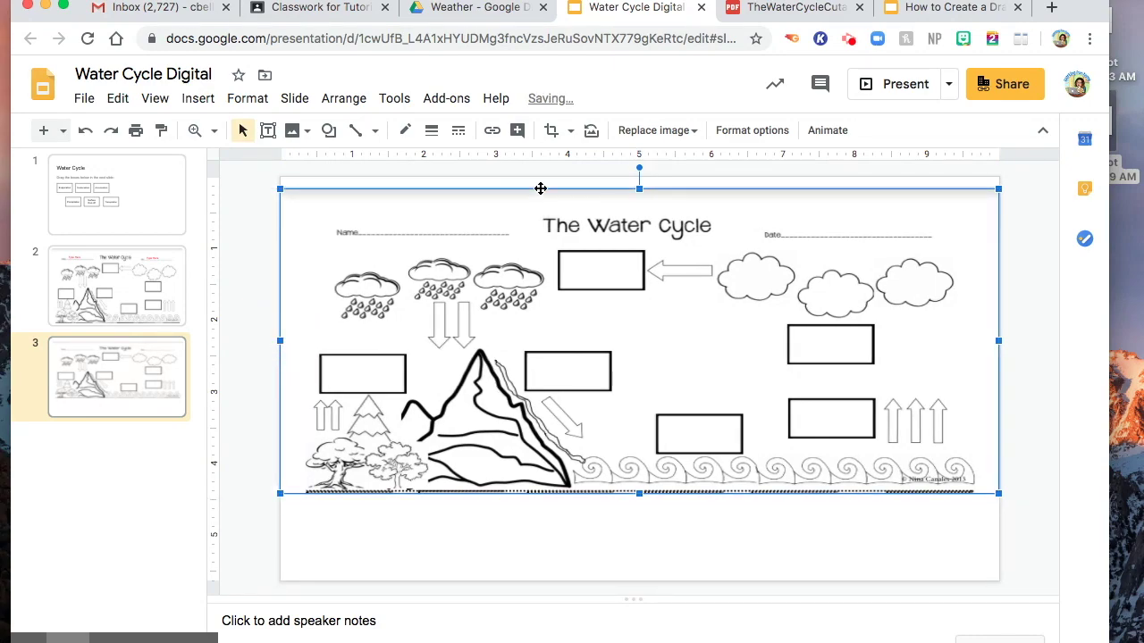
key("Up")
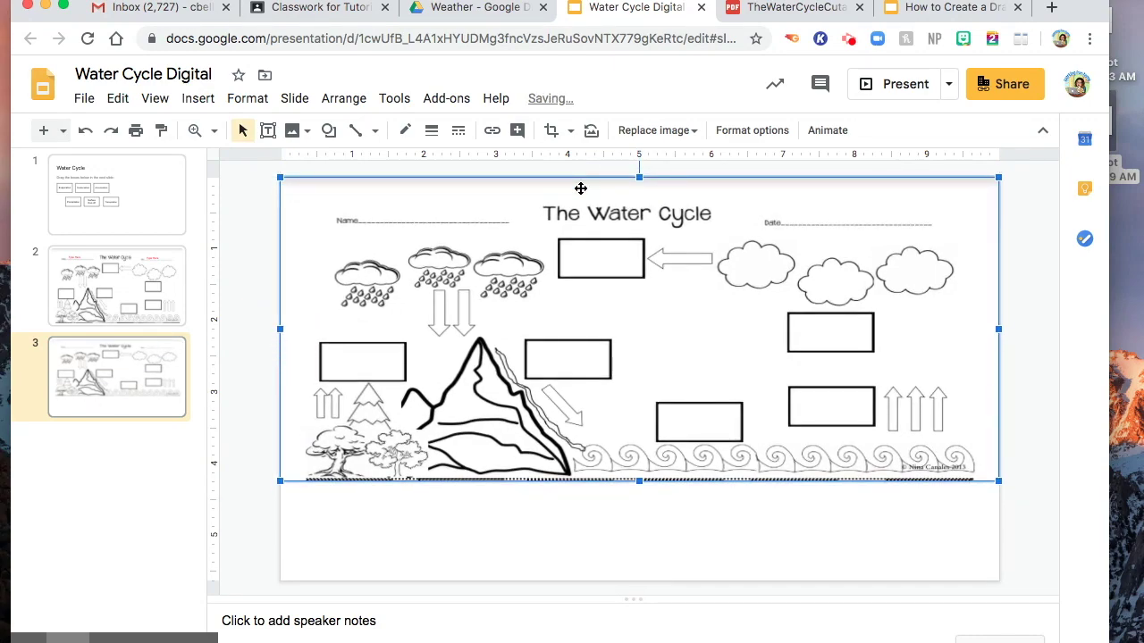
left_click(719, 511)
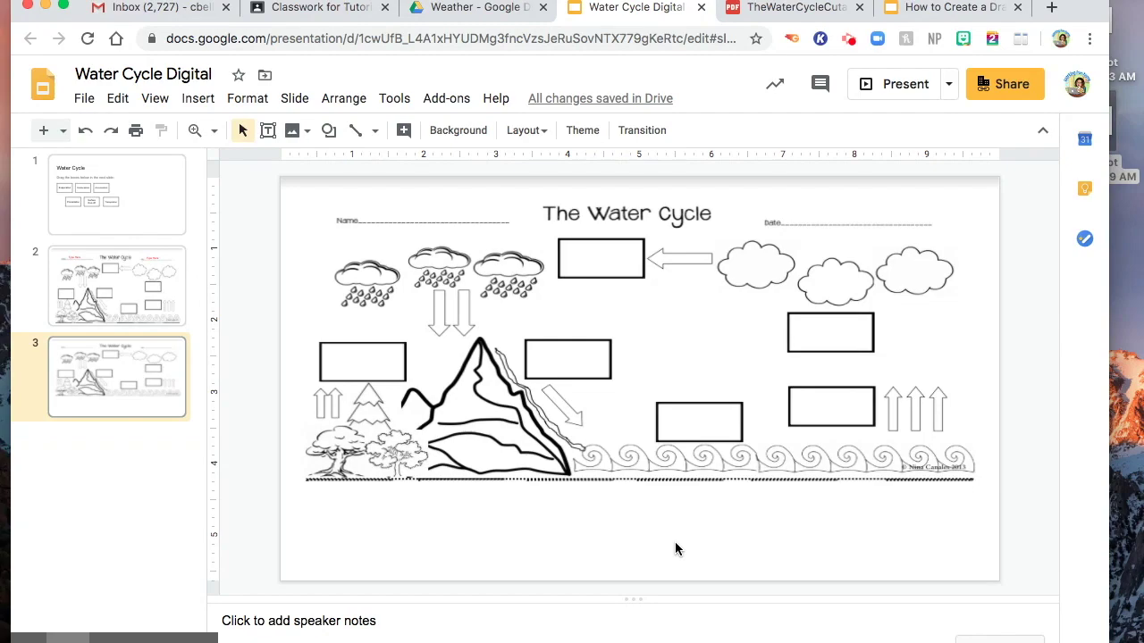
Download the current water cycle slide as a JPEG image.
left_click(85, 100)
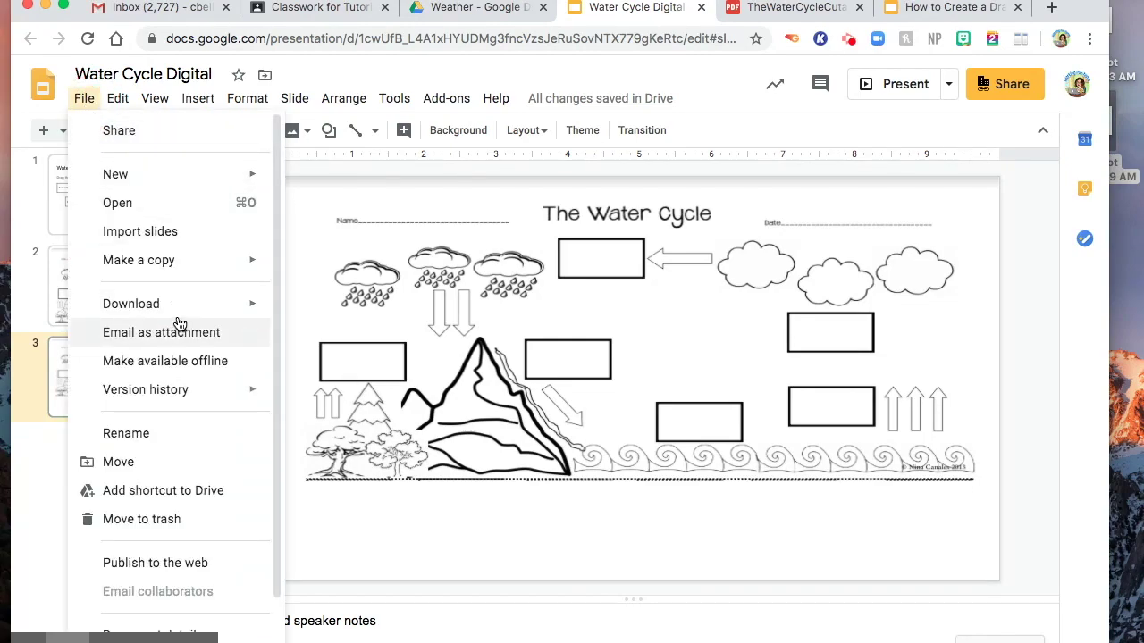
mouse_move(178, 320)
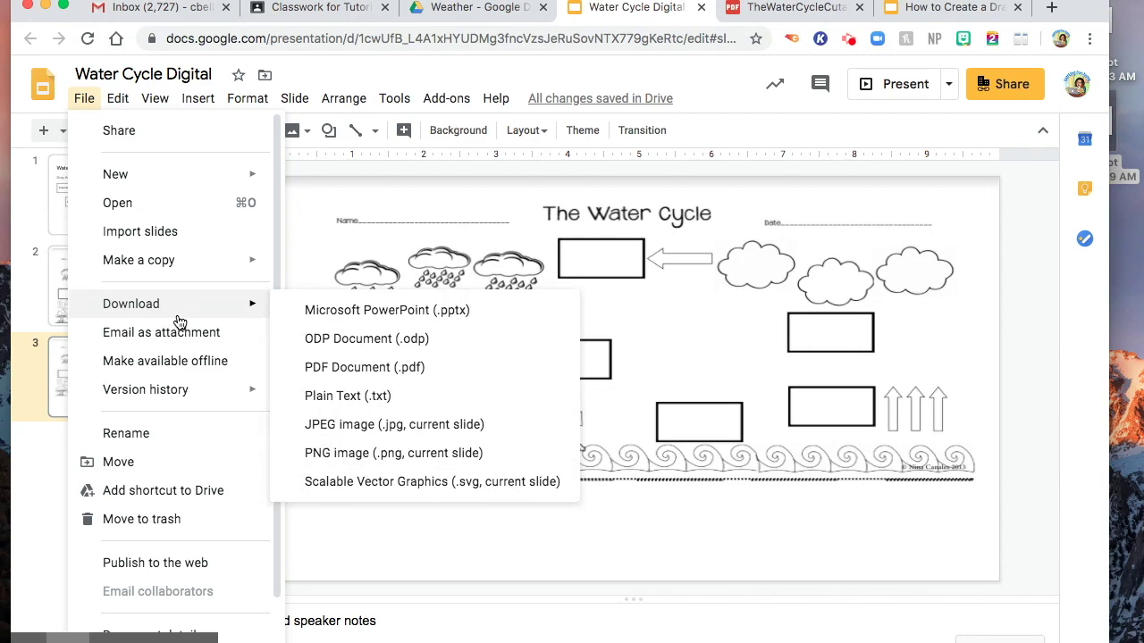
left_click(384, 426)
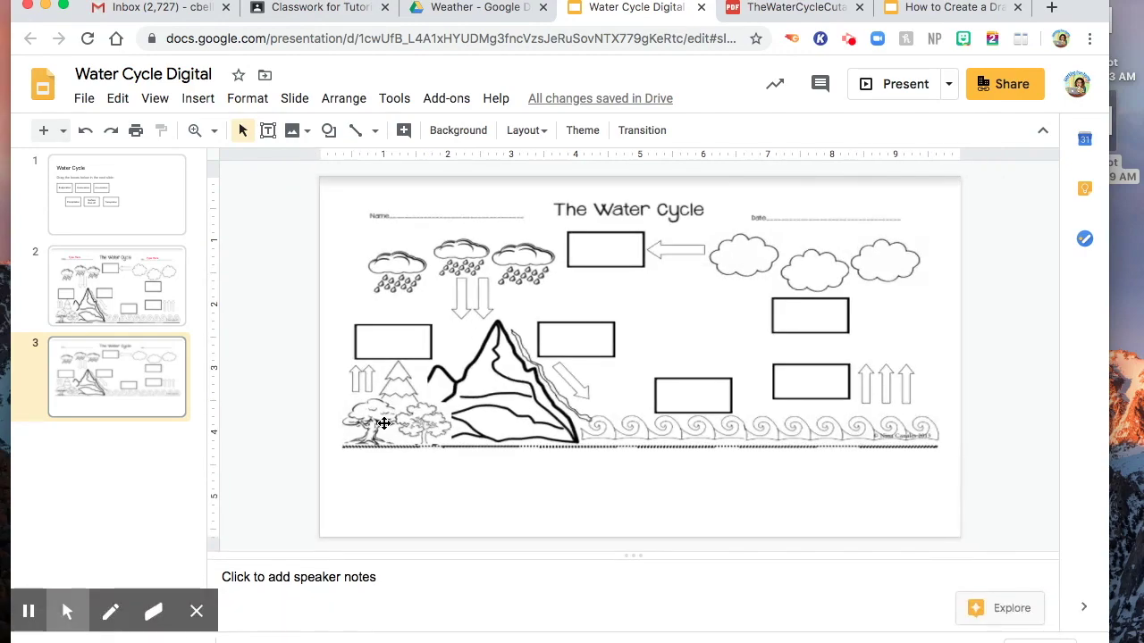
Add a new slide after slide 3 and delete its title and subtitle placeholders.
right_click(121, 429)
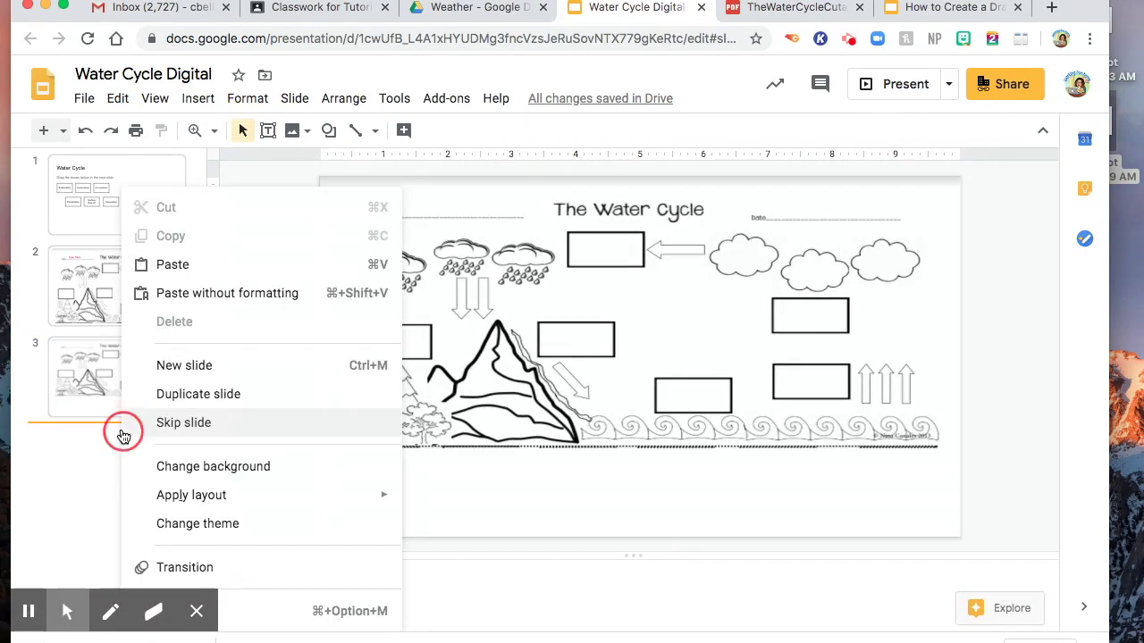
left_click(158, 364)
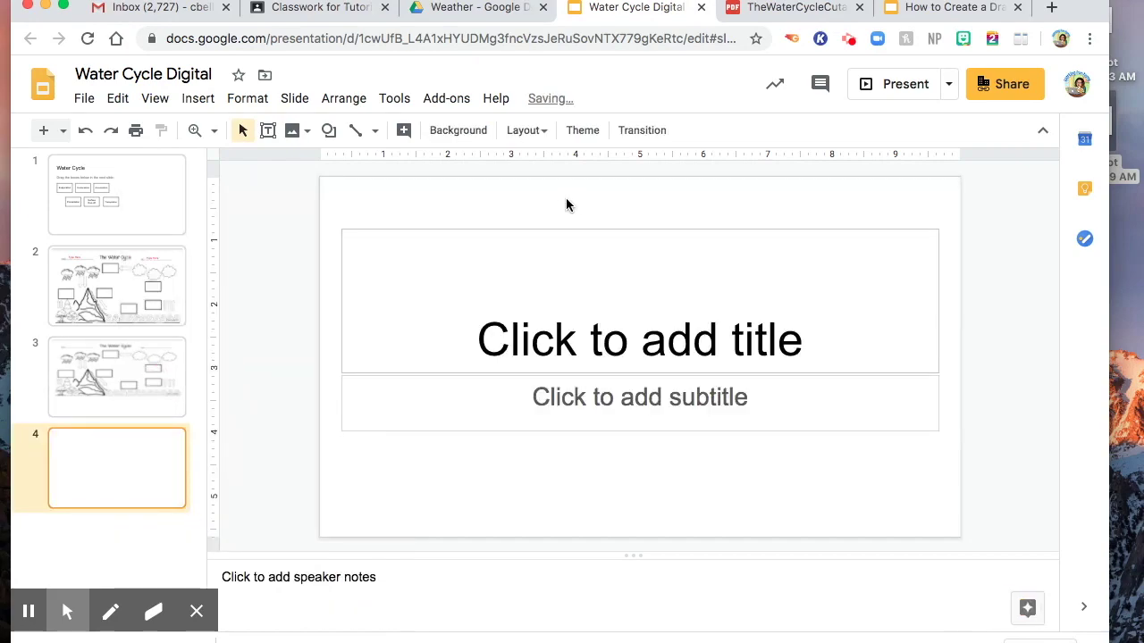
left_click(539, 230)
key("Delete")
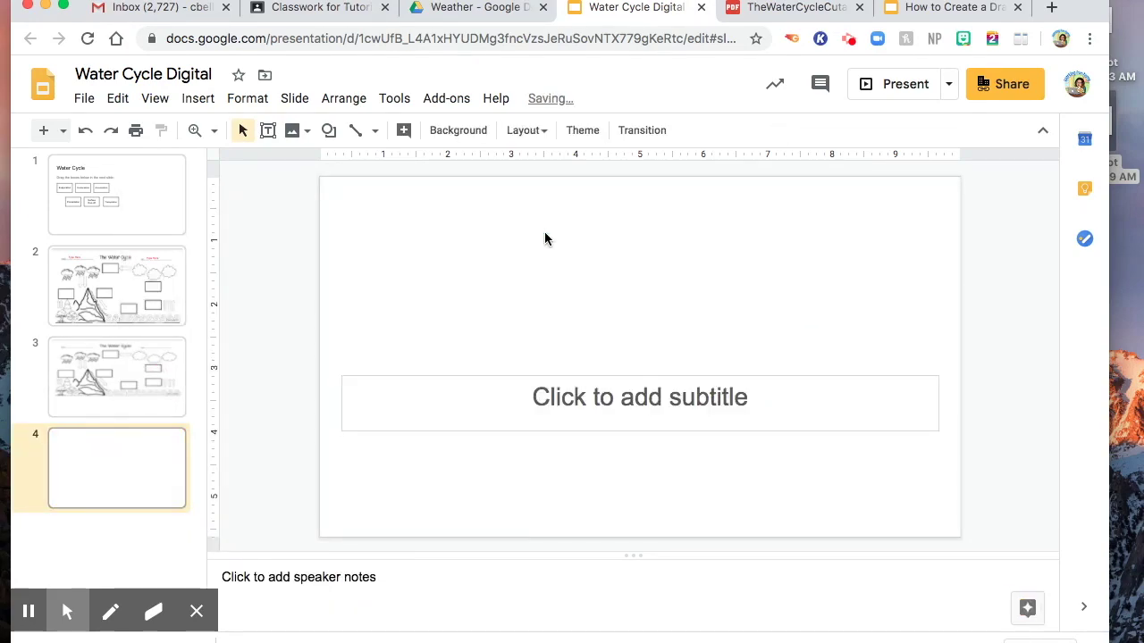
left_click(535, 383)
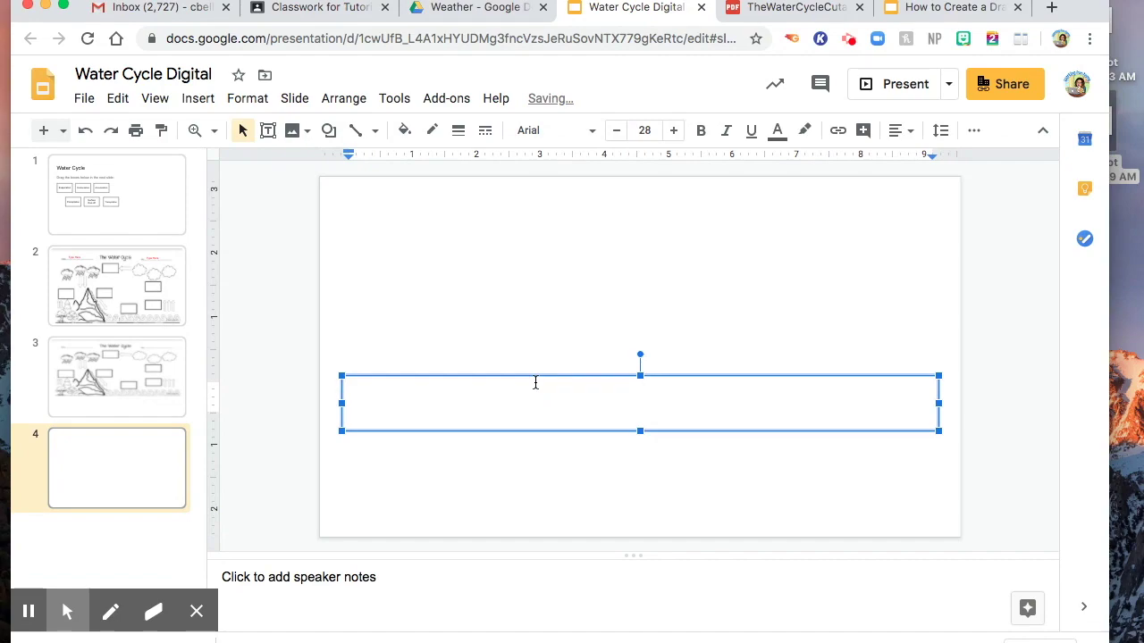
left_click(562, 377)
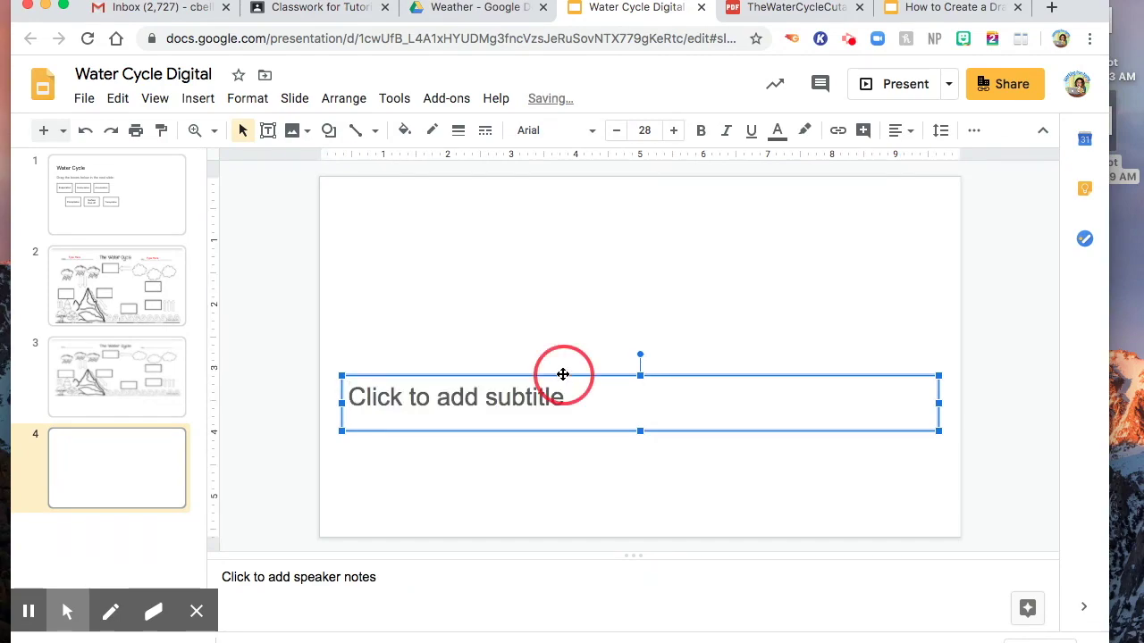
key("Delete")
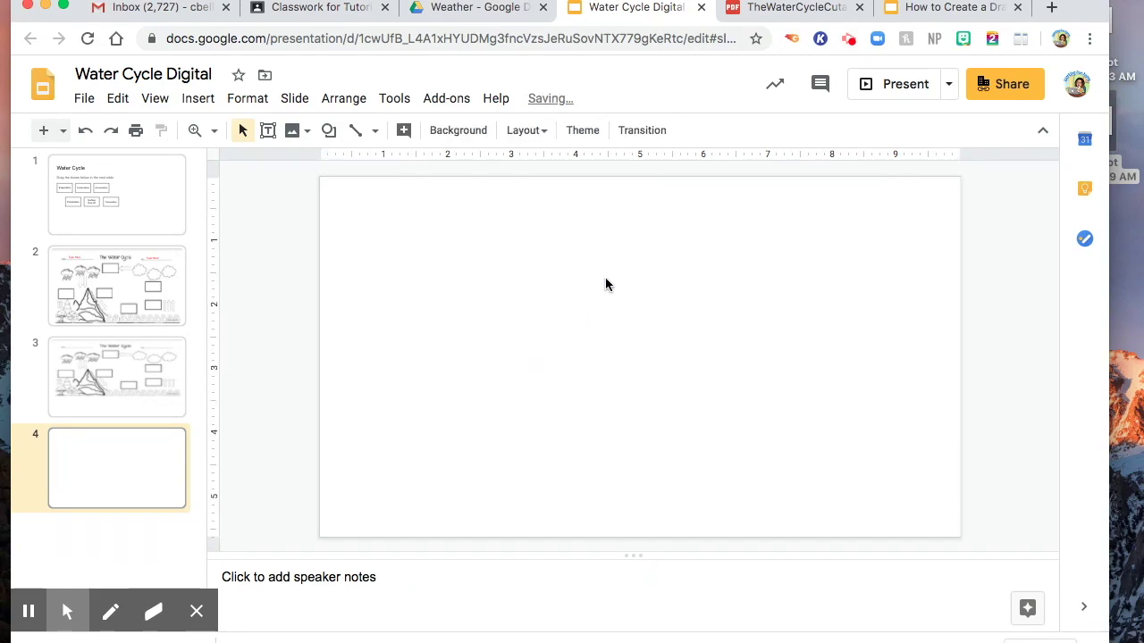
Set the exported water cycle diagram image from the desktop as the background of slide 4.
left_click(459, 132)
left_click(602, 341)
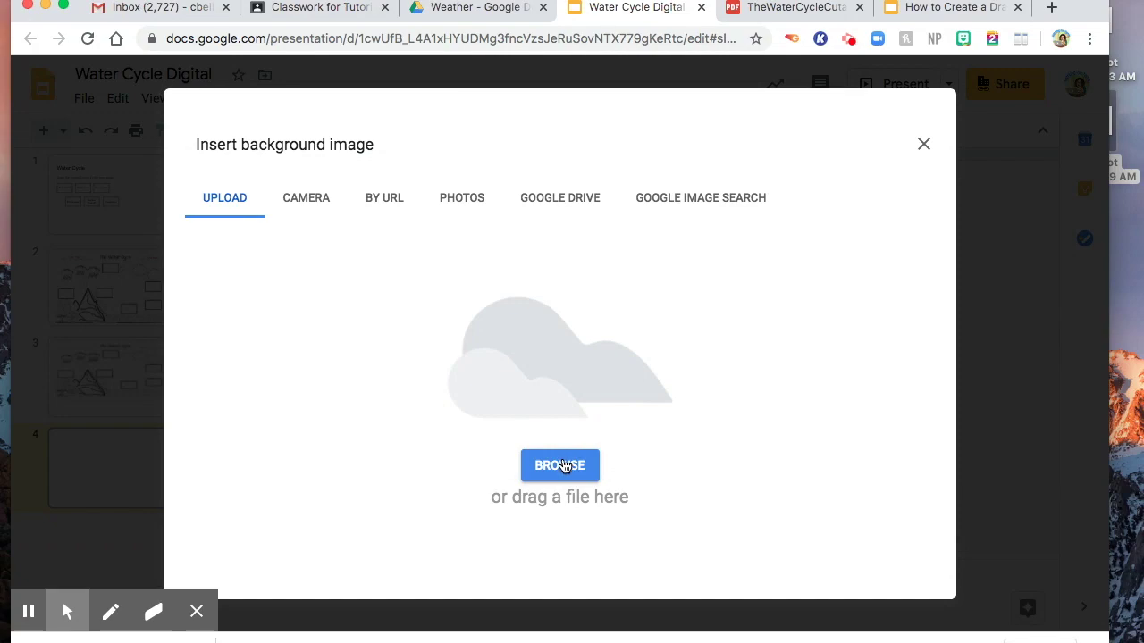
left_click_drag(1117, 125, 503, 410)
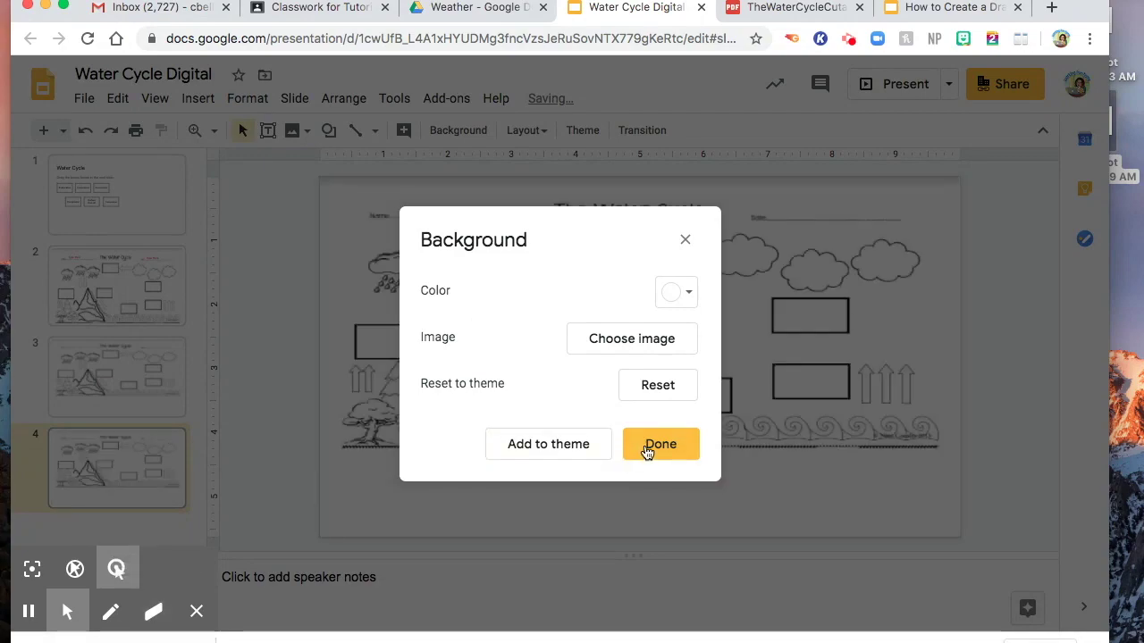
left_click(648, 447)
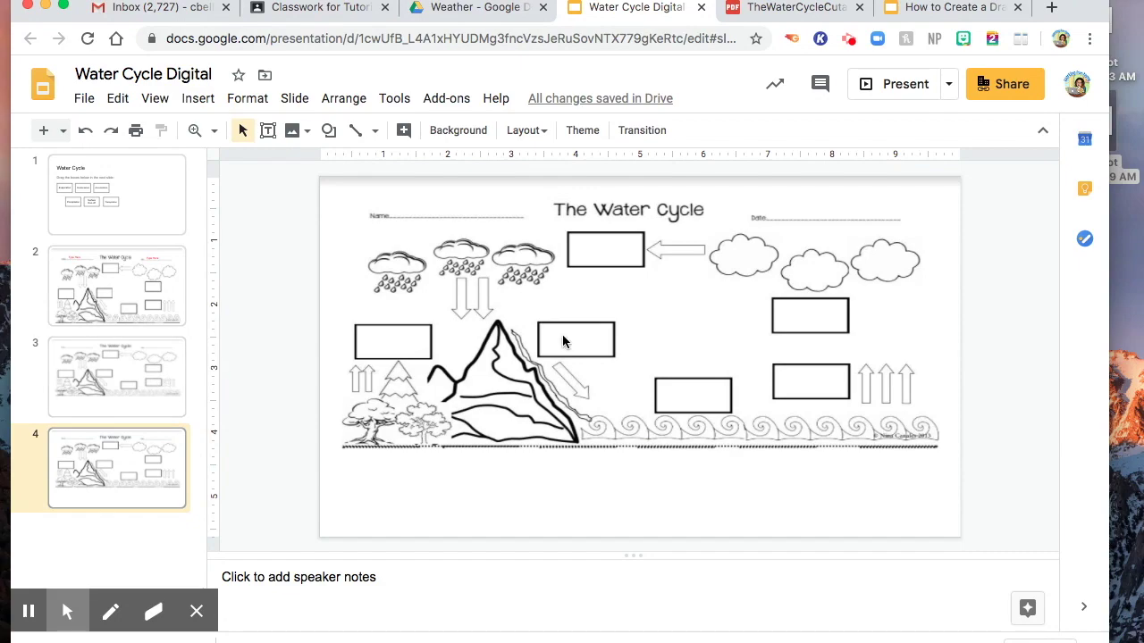
Move the water cycle image on slide 3 down about 0.5 inch.
left_click(104, 390)
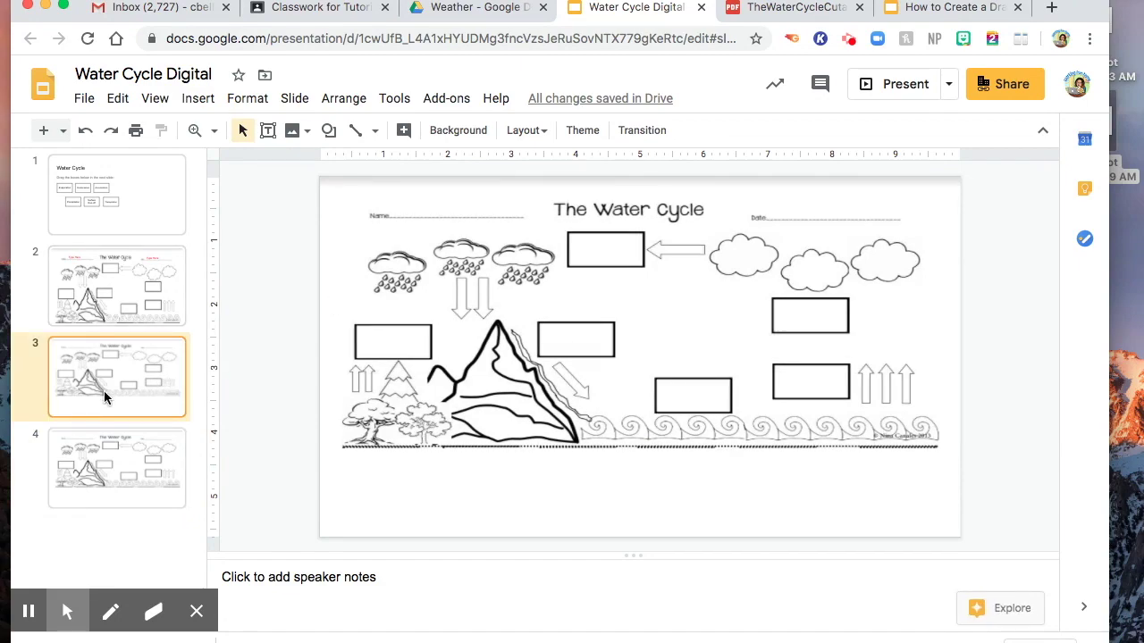
left_click(507, 361)
left_click_drag(510, 361, 511, 393)
Delete slide 3, which holds the water cycle diagram as a movable image.
left_click(105, 367)
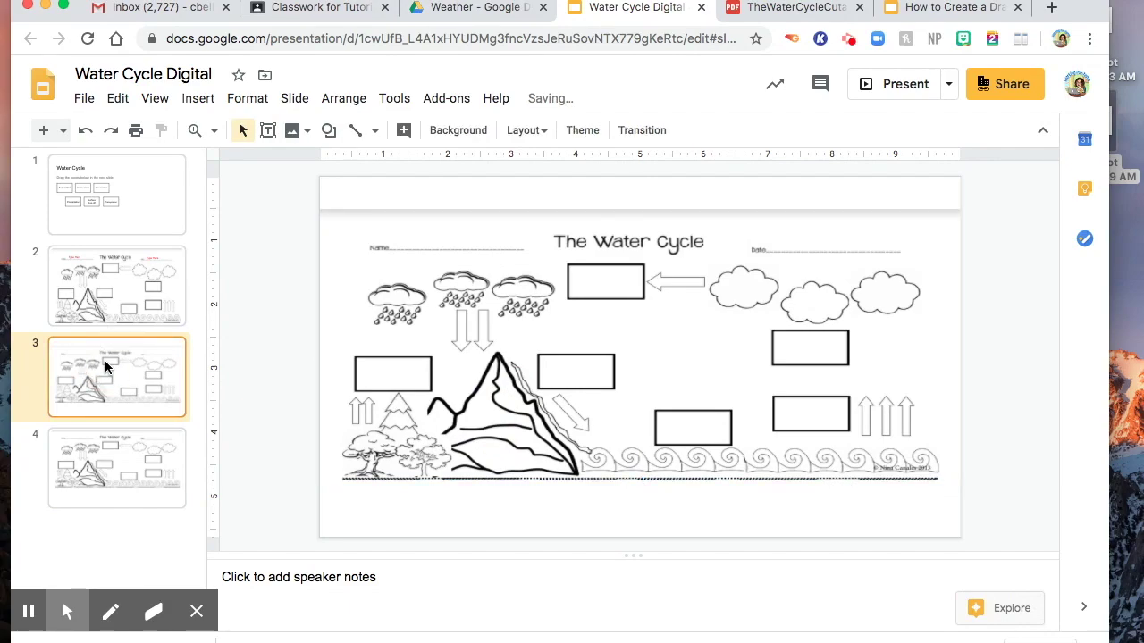
right_click(106, 366)
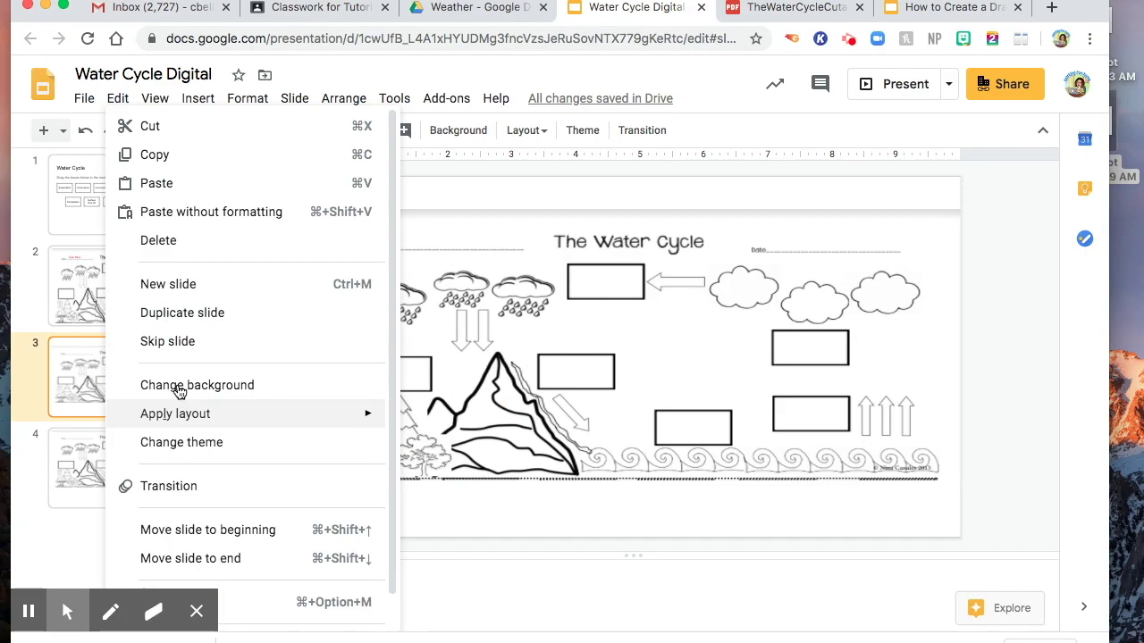
left_click(176, 241)
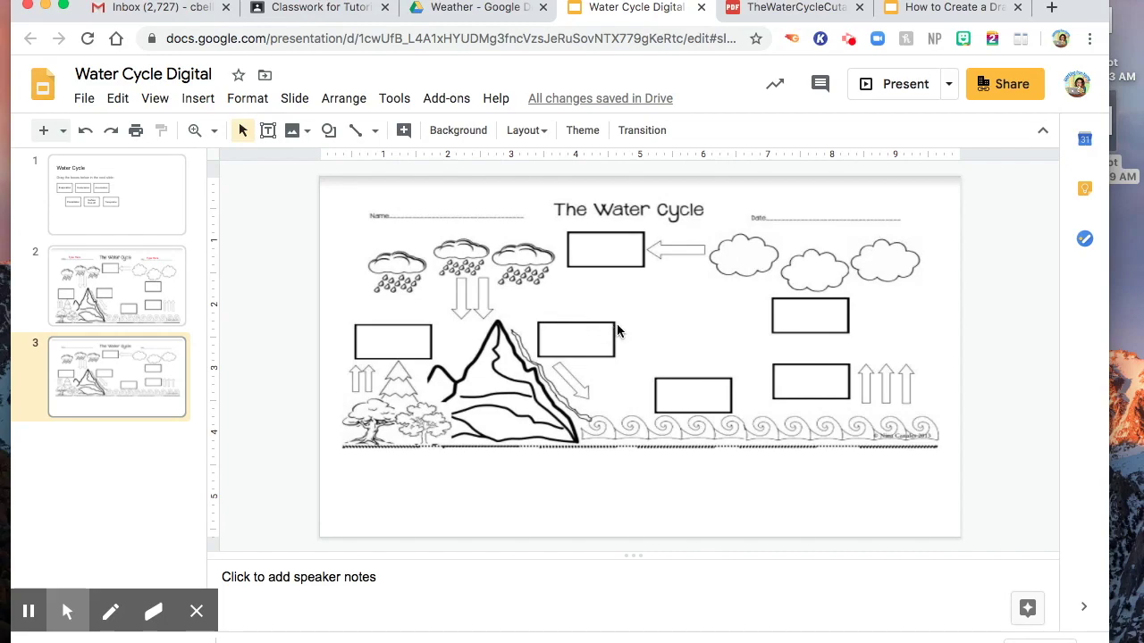
Copy the instruction text "Drag the boxes below in the next slide:" from slide 1.
left_click(132, 214)
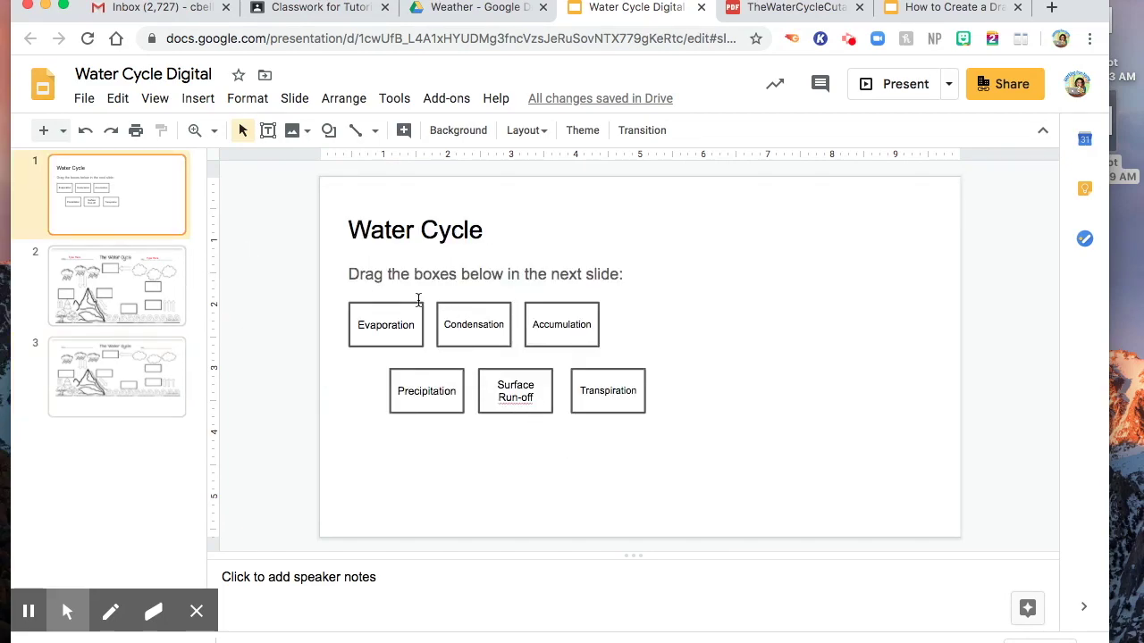
left_click_drag(348, 272, 632, 281)
key("ctrl+c")
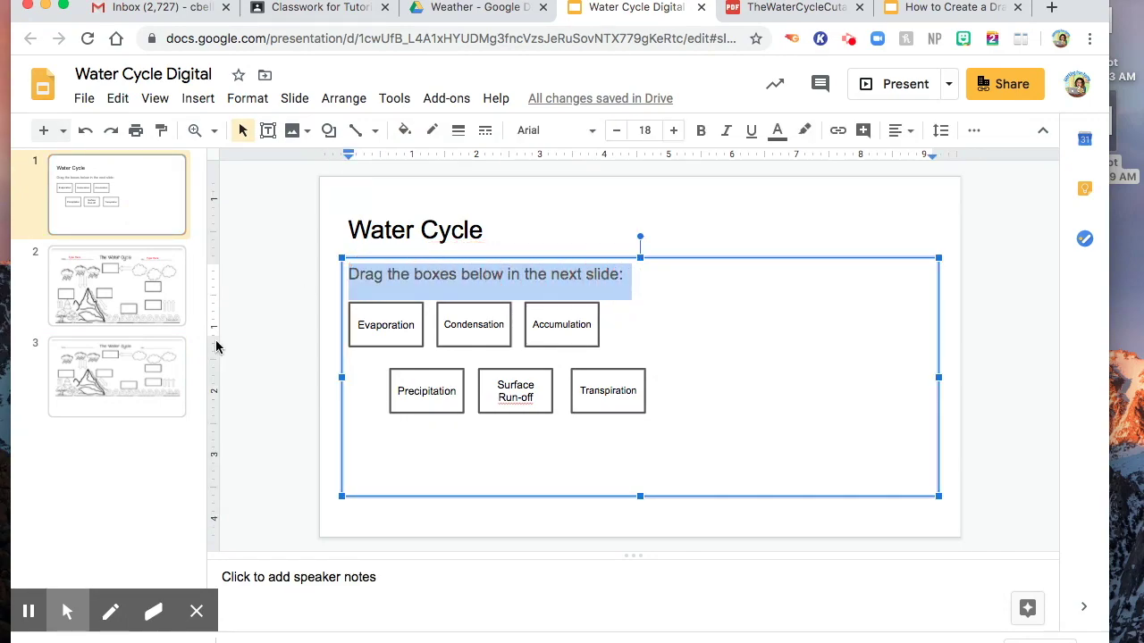
Draw a rectangle about 10 by 1.2 inches across the empty area below the diagram on slide 3.
left_click(146, 375)
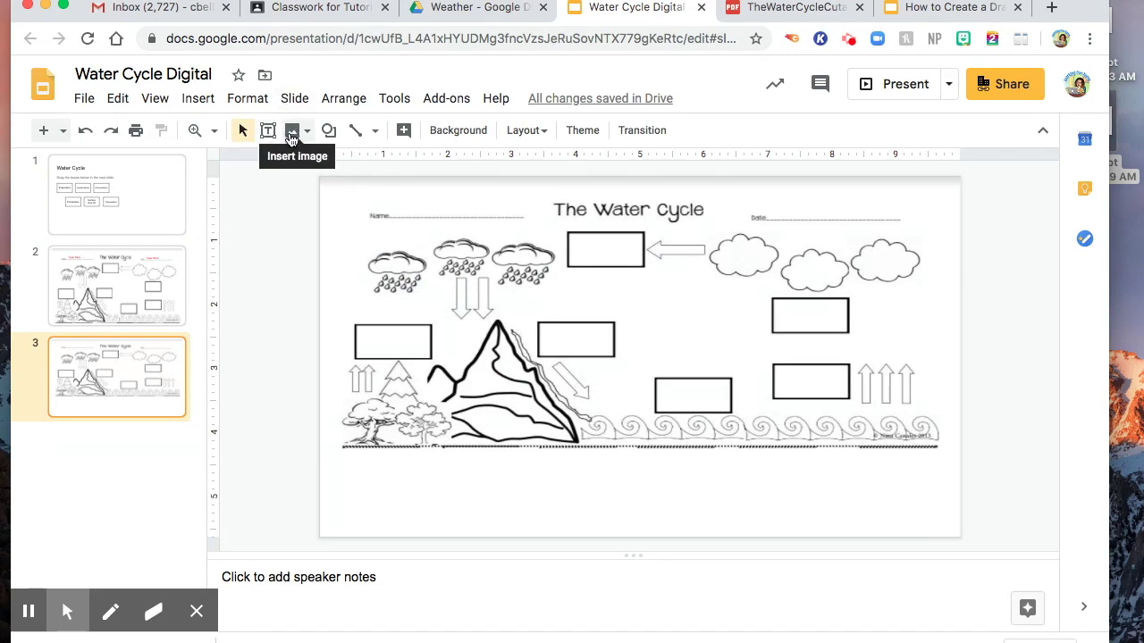
left_click(328, 132)
mouse_move(365, 162)
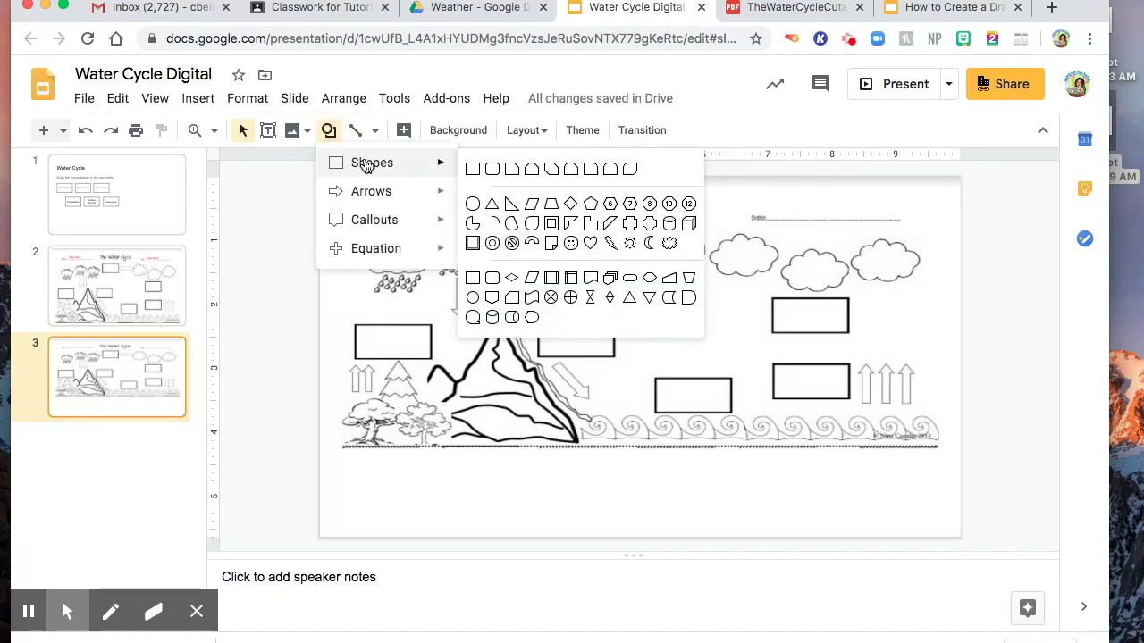
left_click(491, 169)
left_click_drag(323, 451, 958, 531)
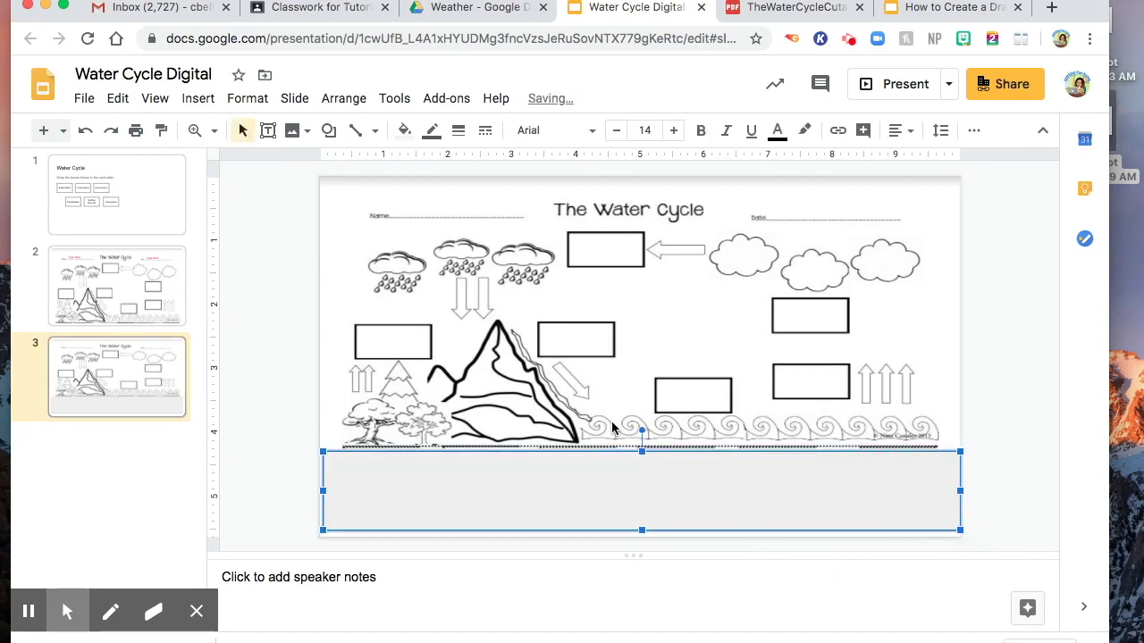
Paste the copied instruction "Drag the boxes below in the next slide:" as text inside the wide rectangle.
right_click(566, 479)
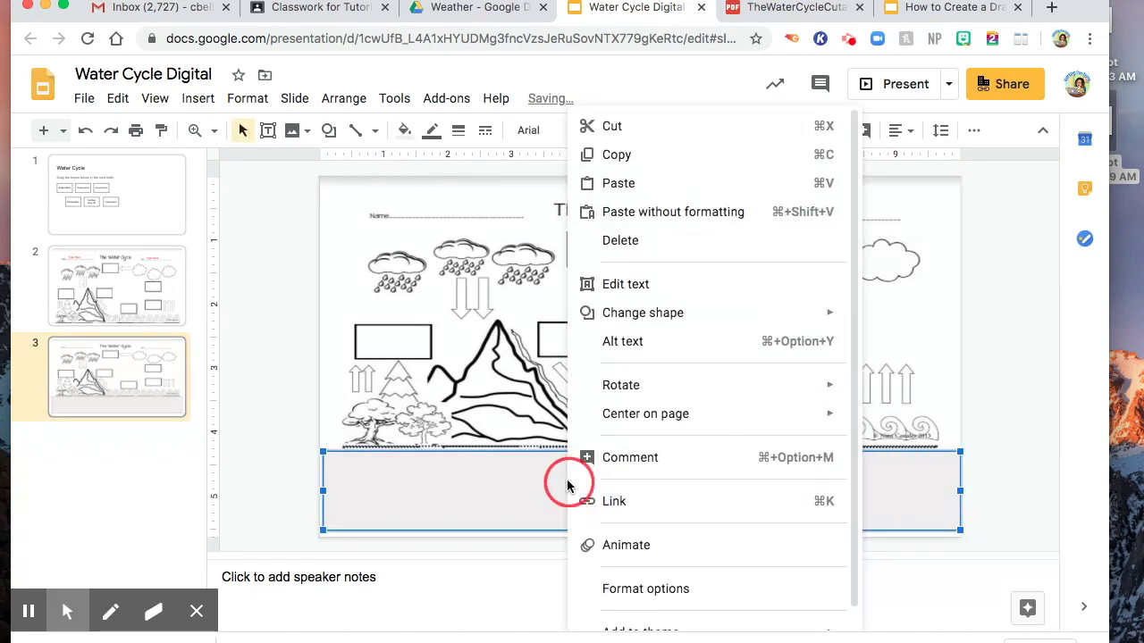
left_click(626, 283)
key("ctrl+v")
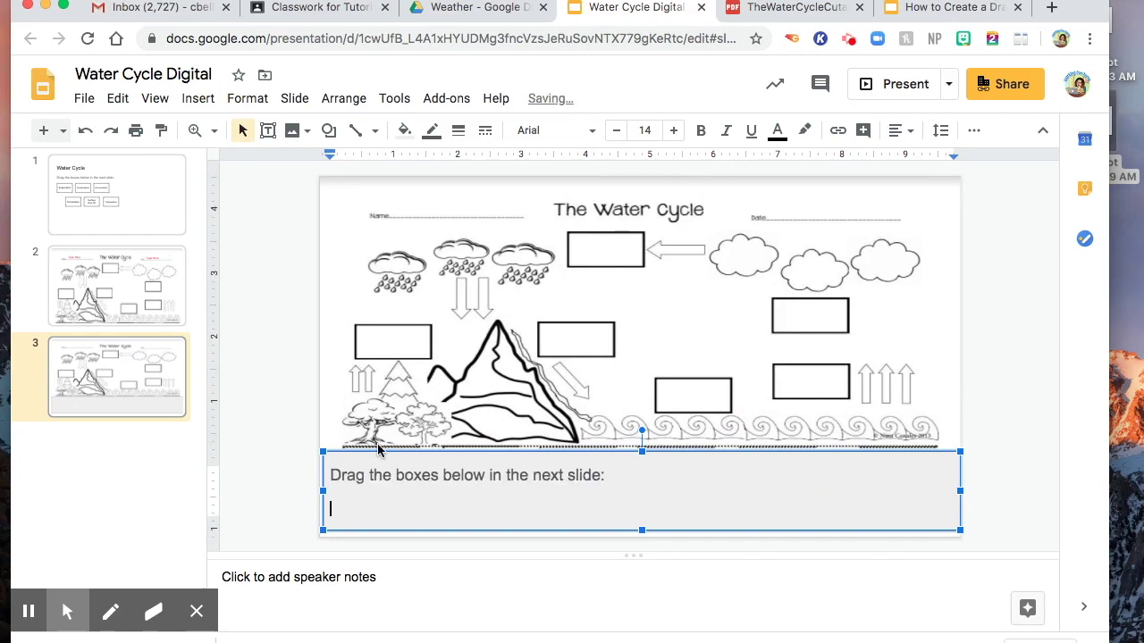
Set the font size of the pasted instruction text to 14.
left_click_drag(610, 475, 323, 476)
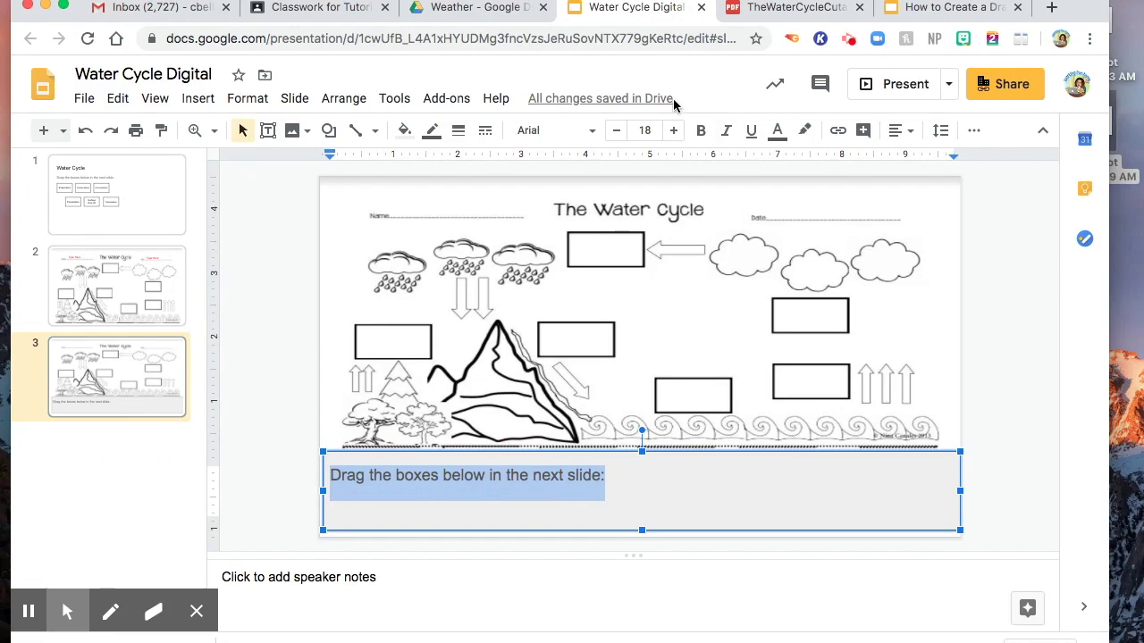
left_click(652, 130)
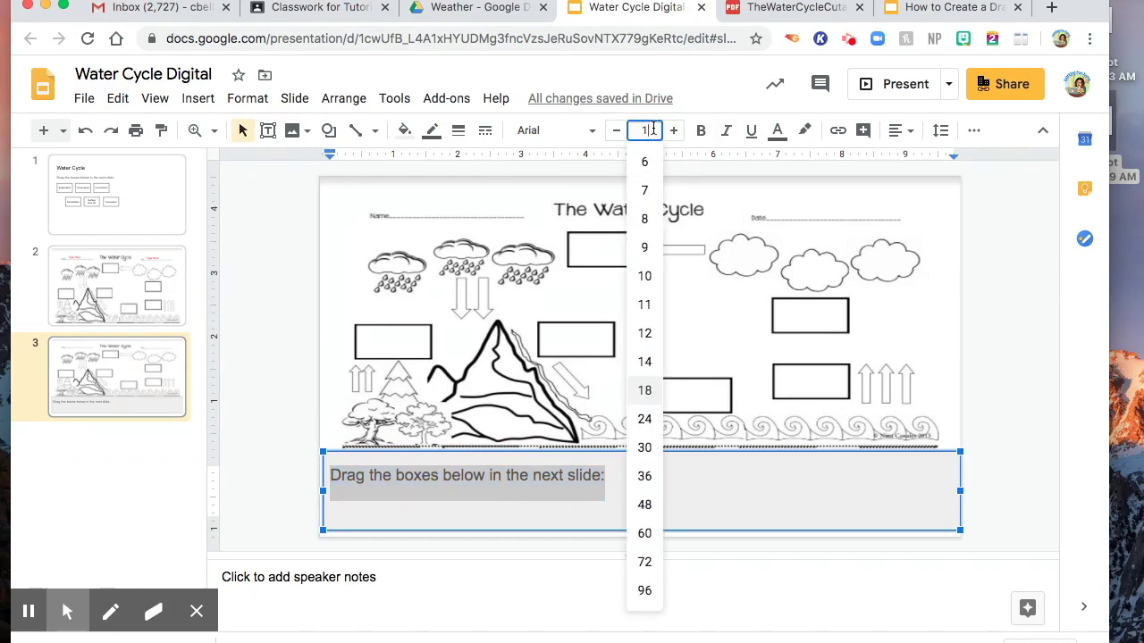
type("14")
key("Return")
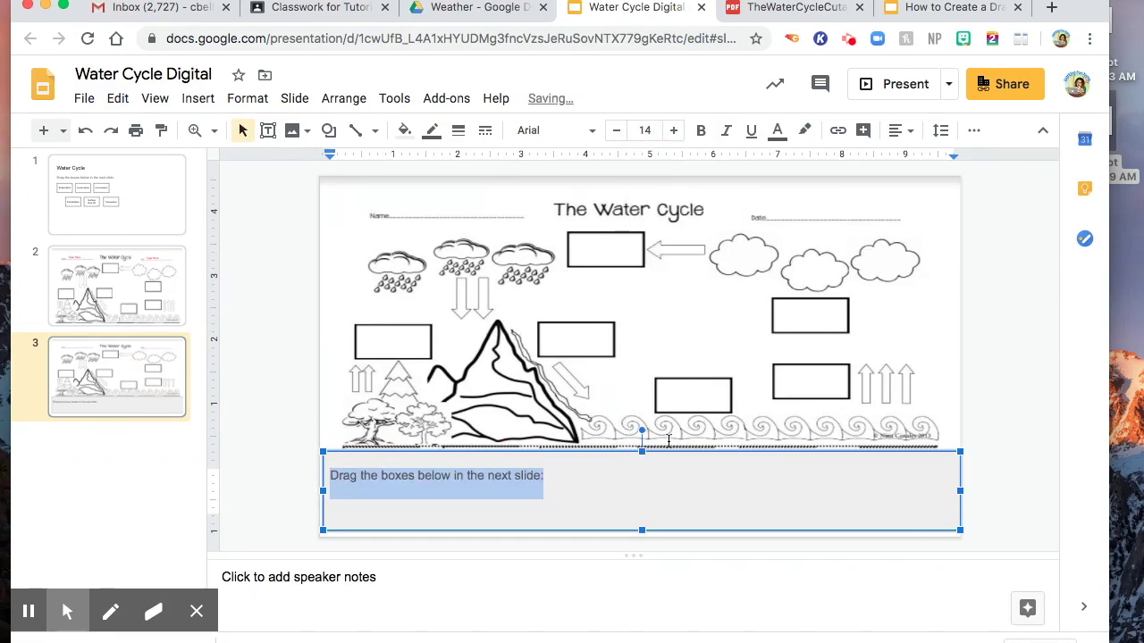
Align the instruction text to the left and top of the wide rectangle.
left_click(901, 130)
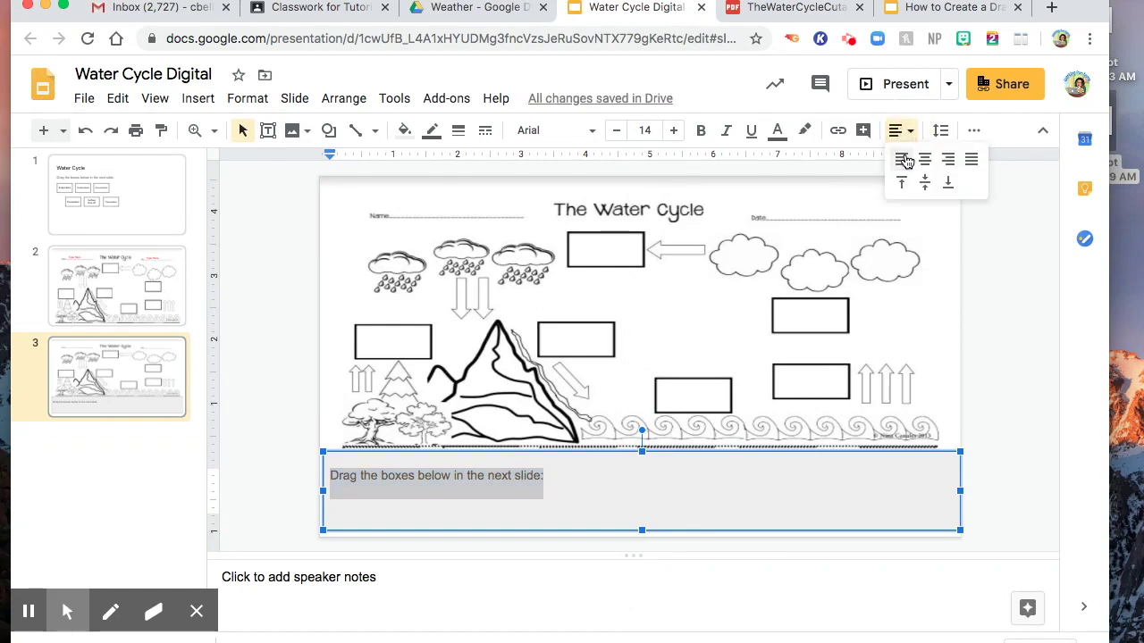
left_click(902, 159)
left_click(902, 131)
left_click(902, 181)
left_click(563, 488)
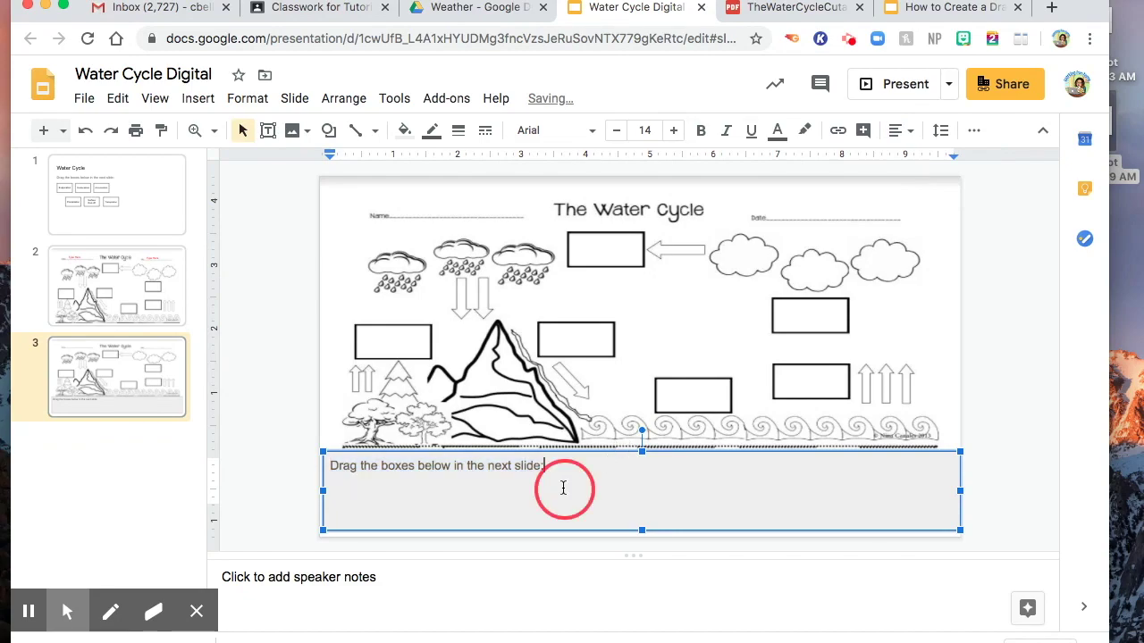
Try to copy the "Evaporation" label box from slide 1 into the wide rectangle on slide 3.
left_click(122, 230)
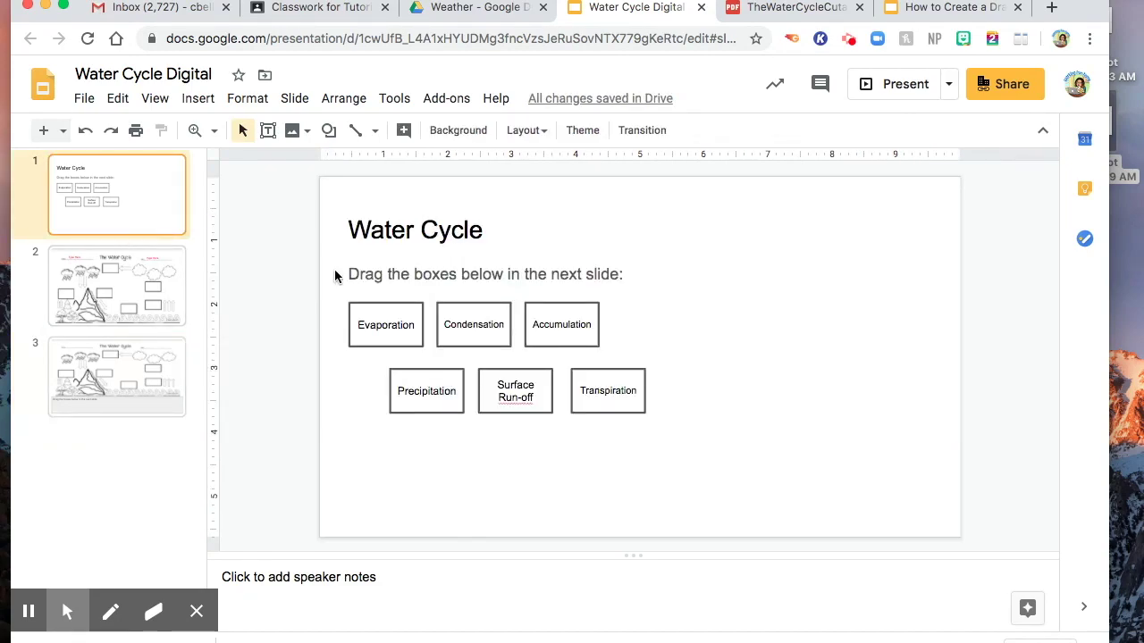
left_click(414, 334)
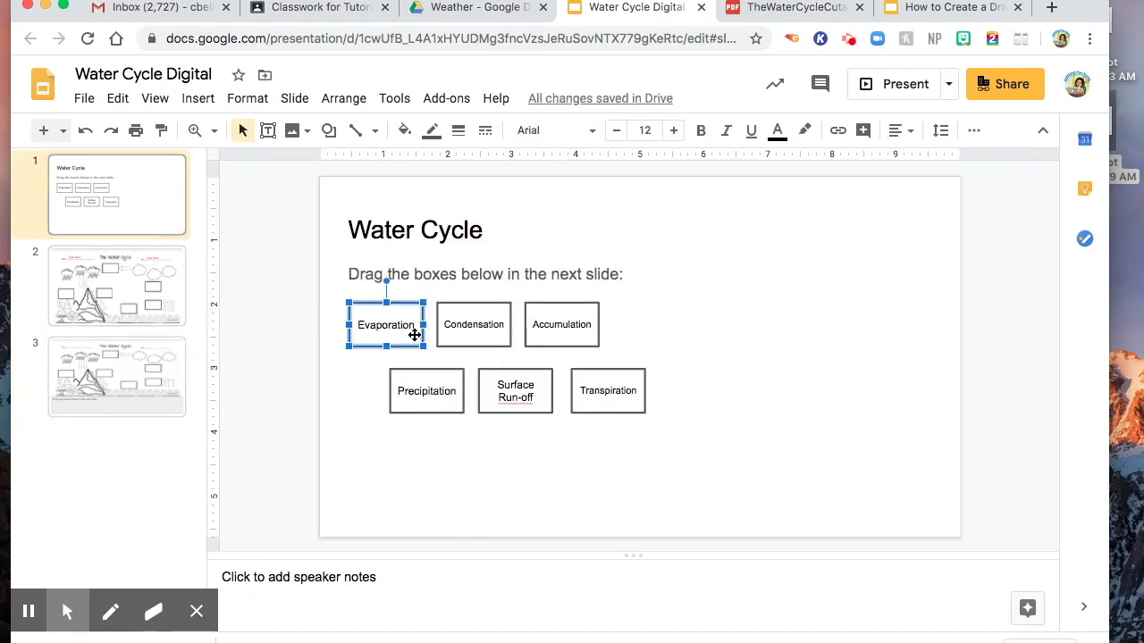
left_click(481, 330)
left_click(417, 331)
left_click(124, 375)
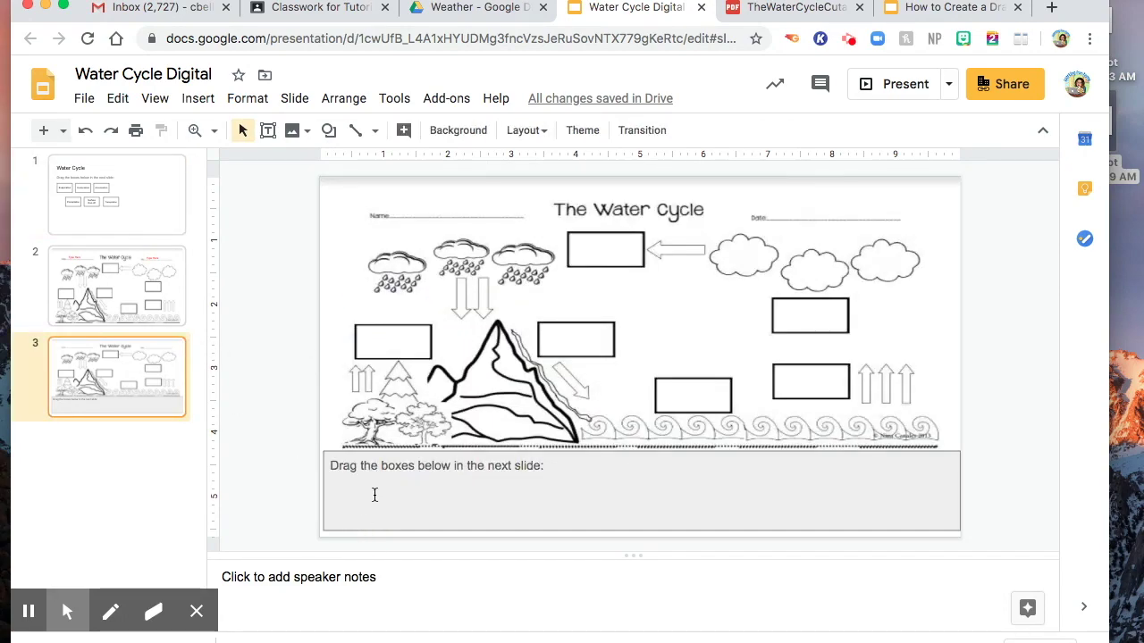
left_click(374, 495)
type("Evaporation")
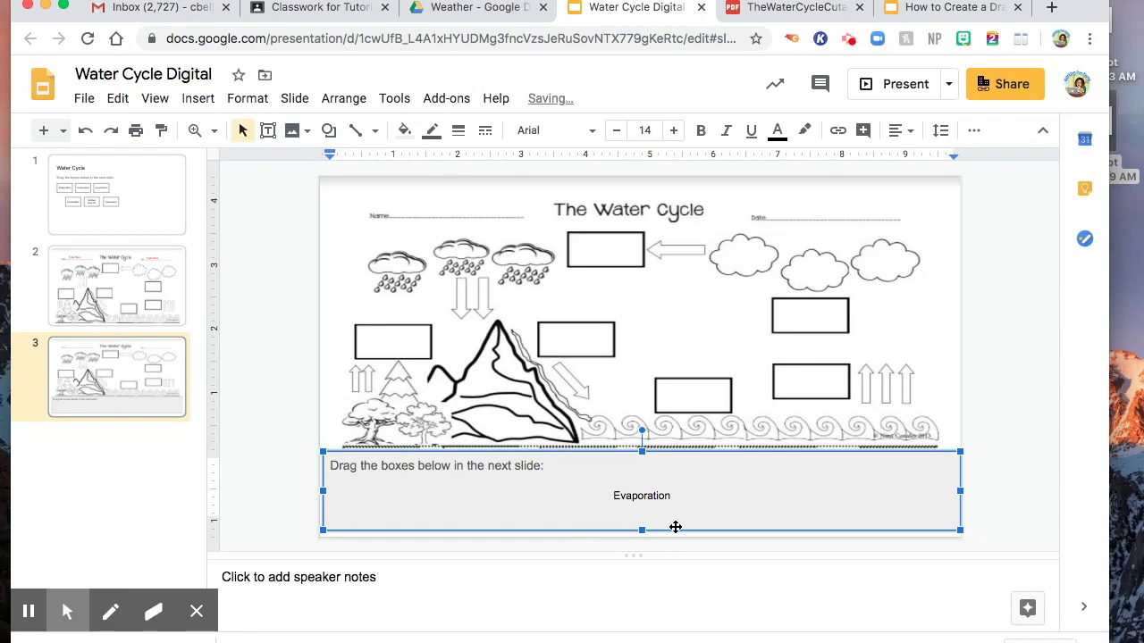
Remove the word "Evaporation" from the wide rectangle below the diagram.
left_click(646, 495)
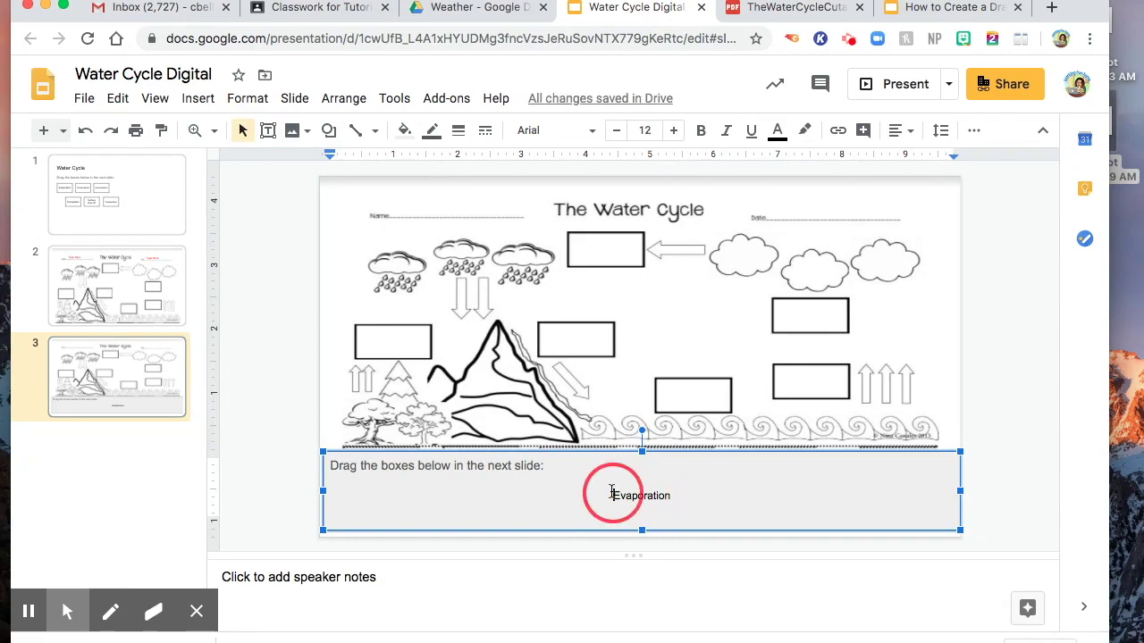
left_click_drag(606, 493, 690, 502)
key("BackSpace")
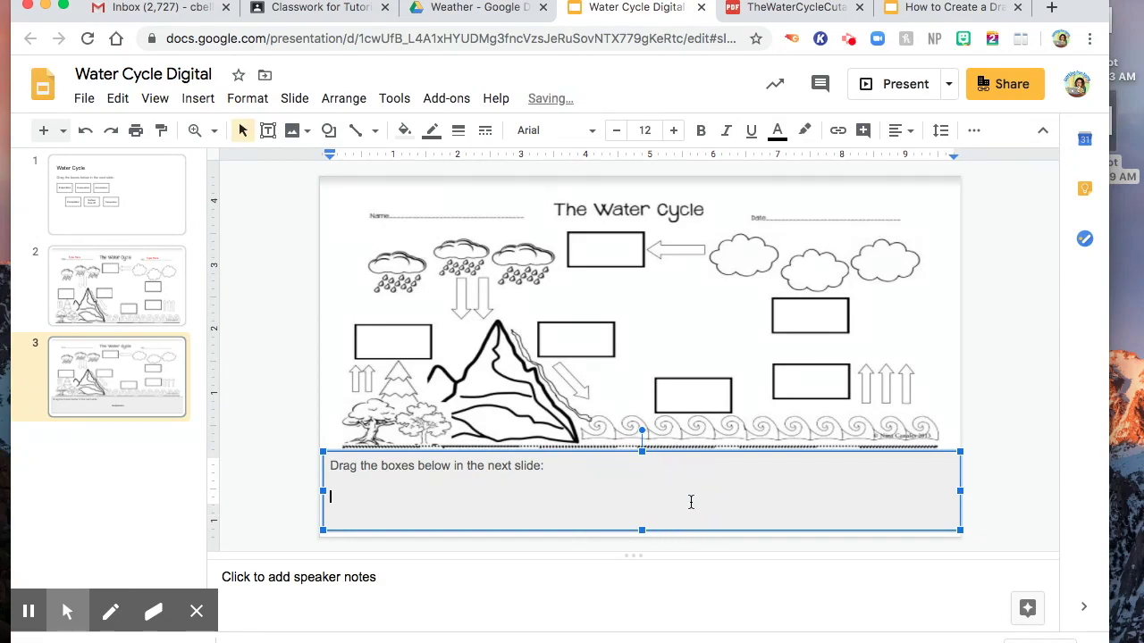
Draw a rectangle over the blank box above the trees, matching its size.
left_click(329, 130)
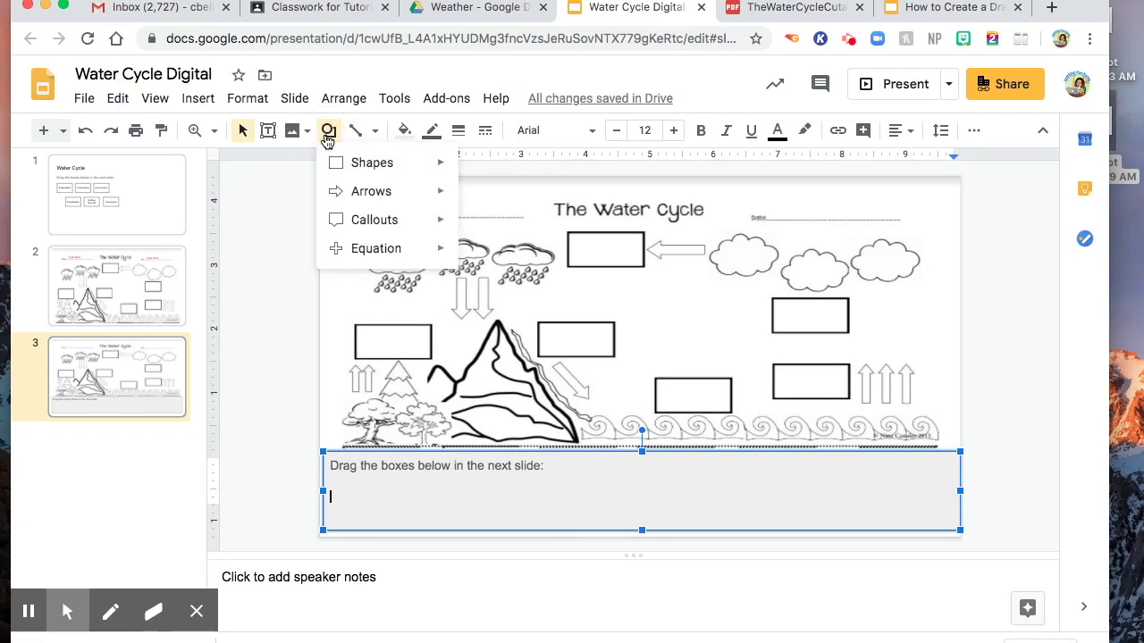
mouse_move(362, 163)
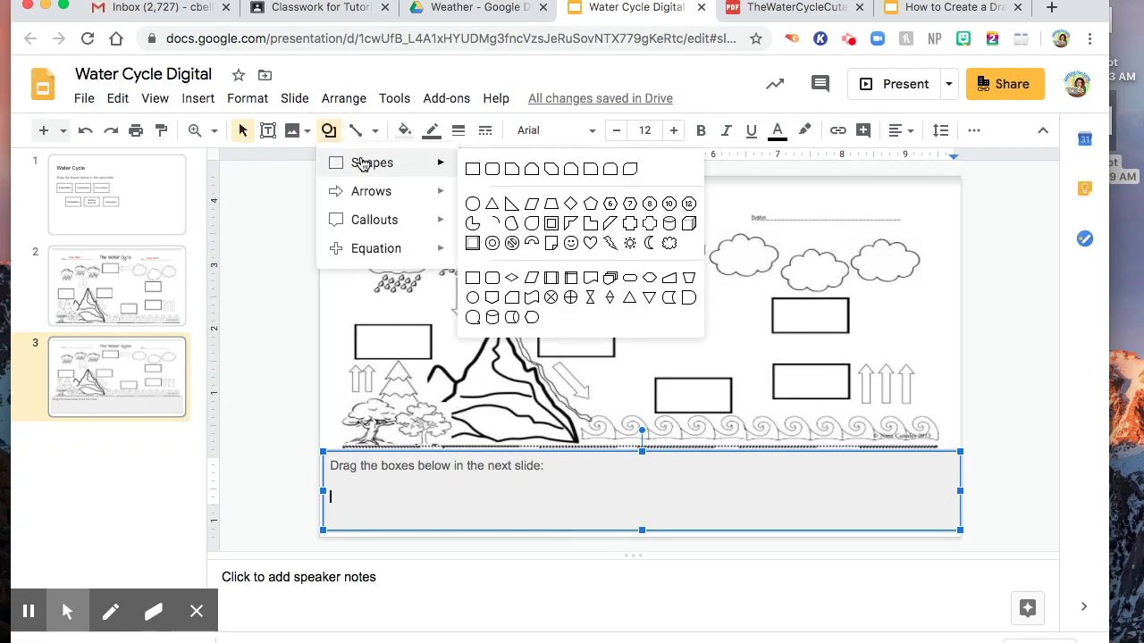
left_click(470, 170)
left_click_drag(355, 325, 432, 360)
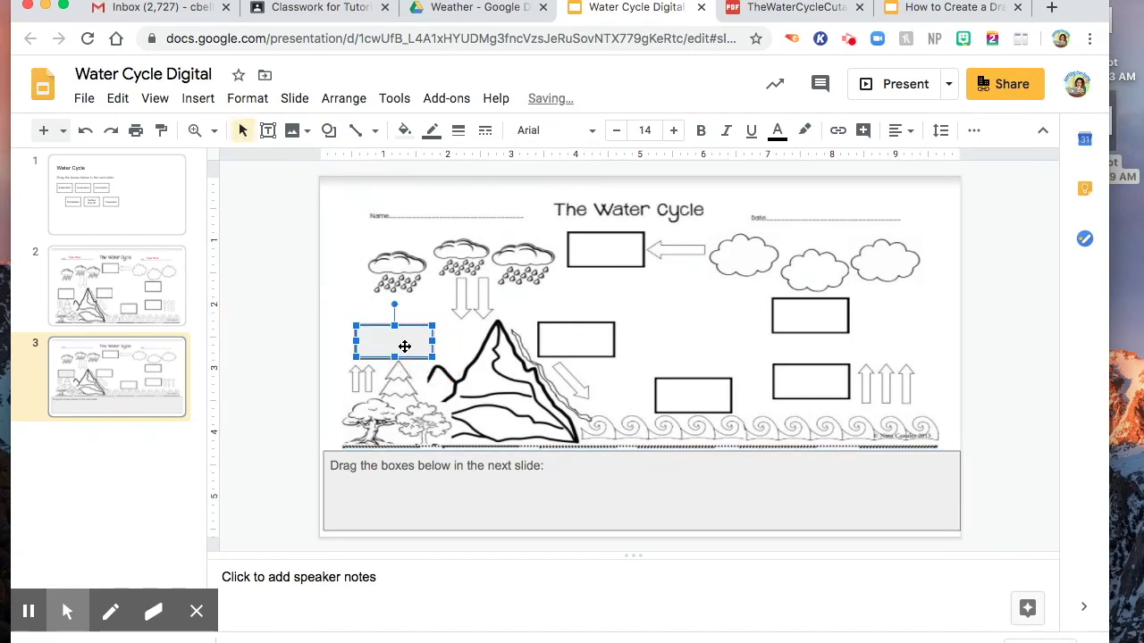
Give the new rectangle a transparent fill and 4px border, and place it under the instruction text at the wide rectangle's left end.
left_click(404, 130)
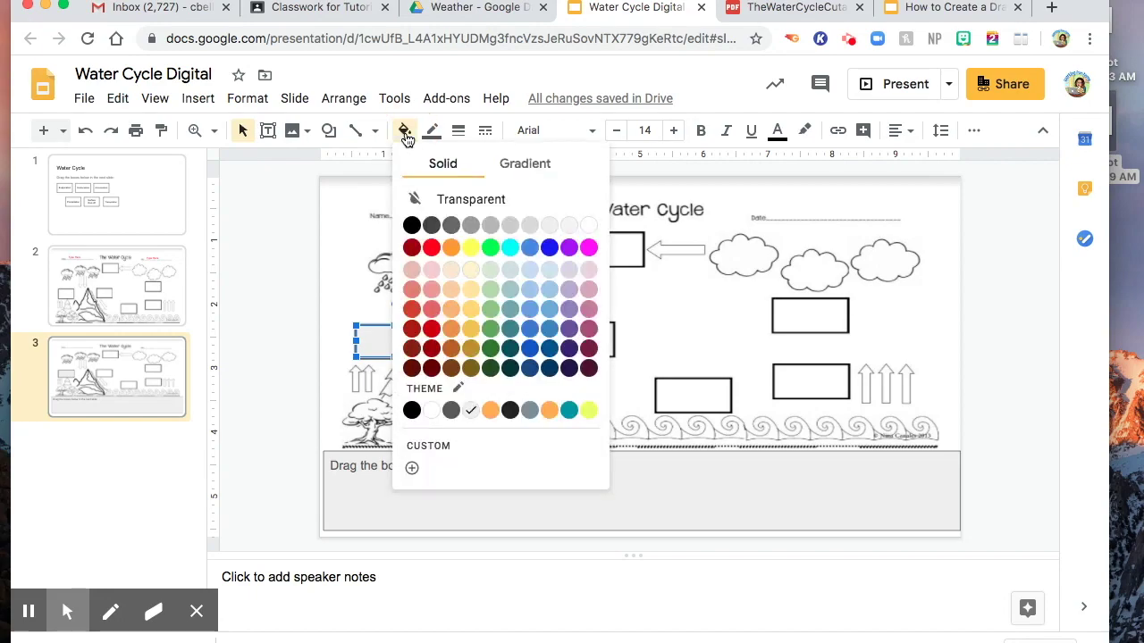
left_click(446, 199)
left_click(457, 130)
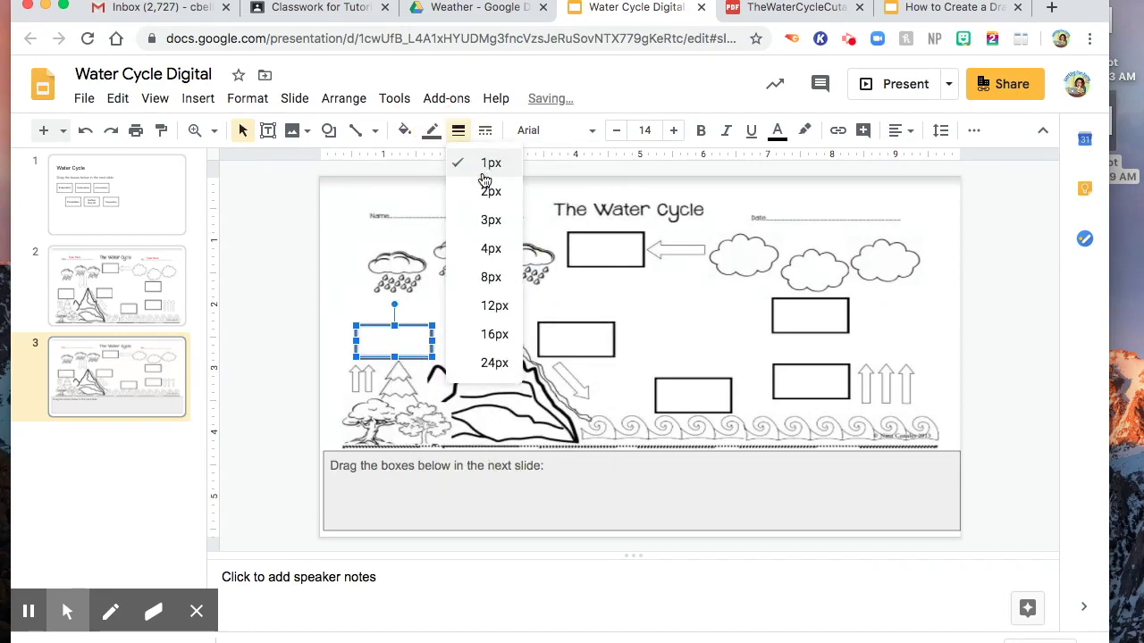
left_click(491, 249)
left_click(406, 354)
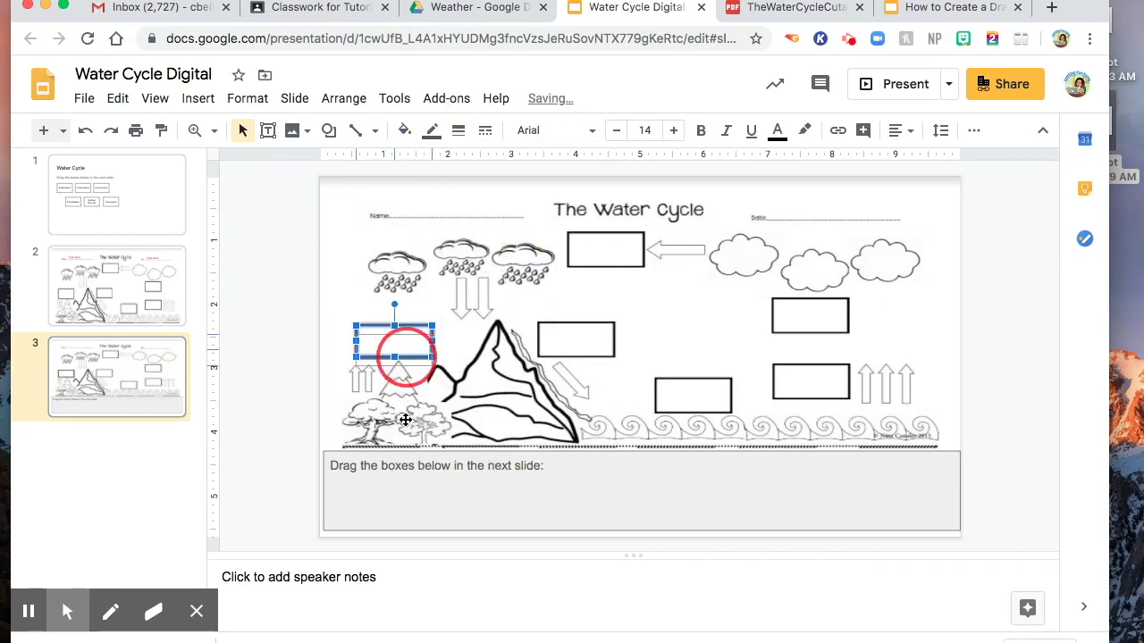
left_click_drag(405, 419, 377, 505)
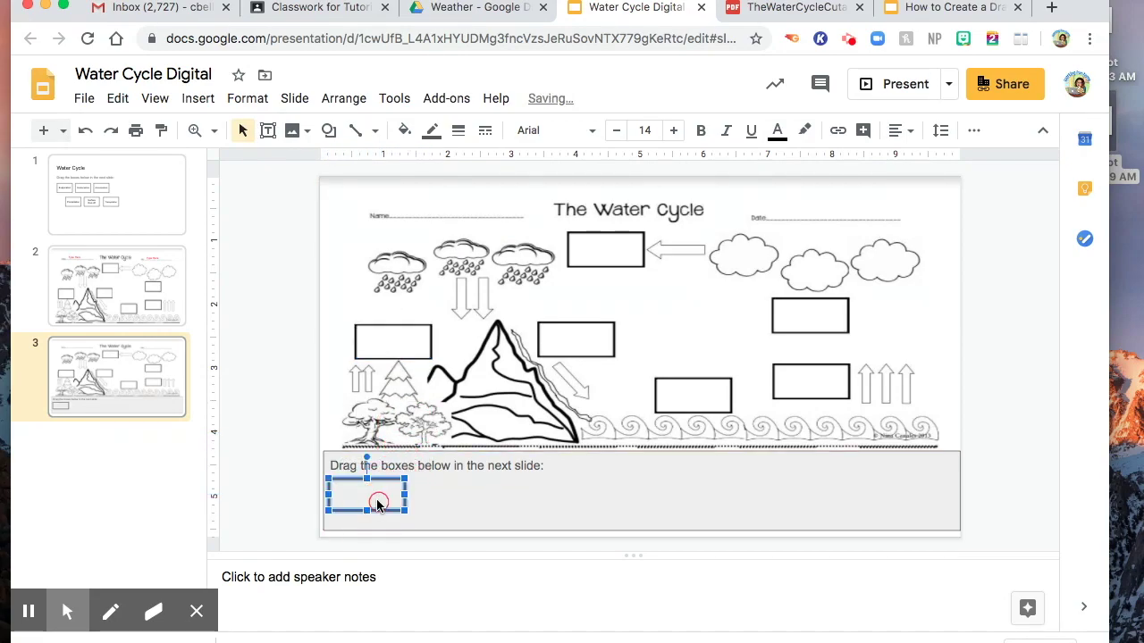
Copy the word "Evaporation" from its box on slide 1 into the small empty label box on slide 3.
left_click(109, 197)
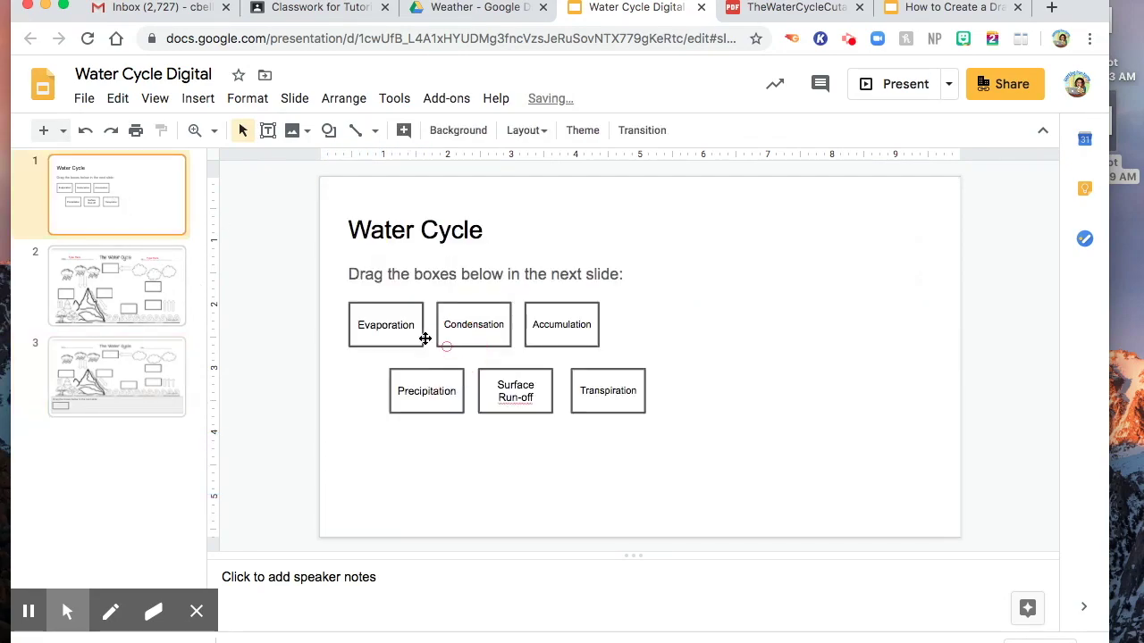
left_click(383, 318)
double_click(383, 318)
key("super+c")
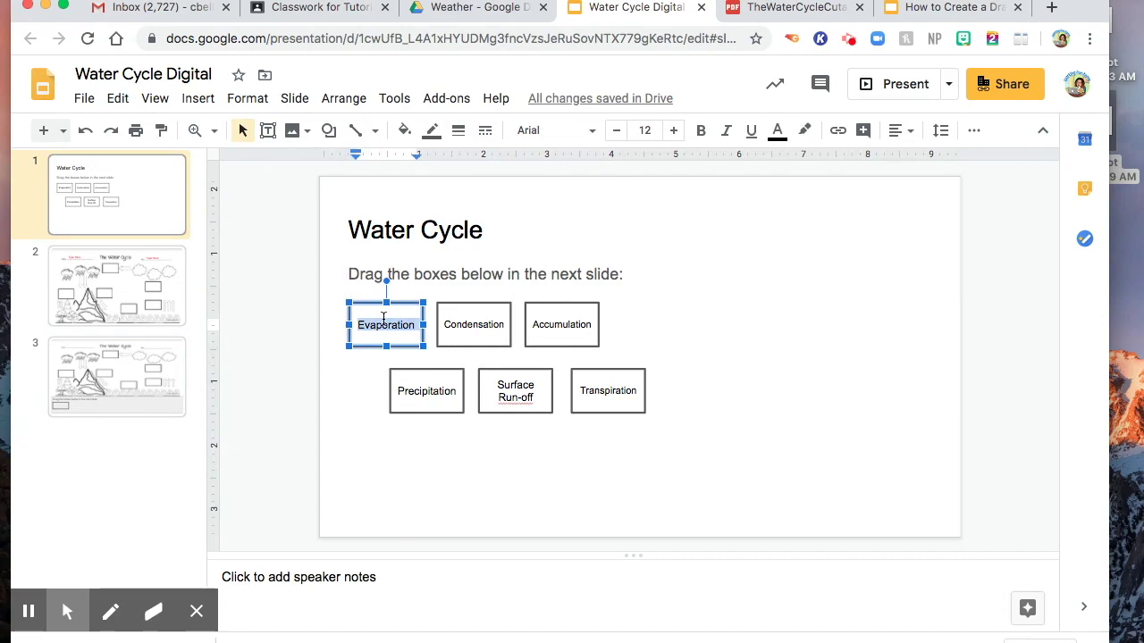
left_click(148, 373)
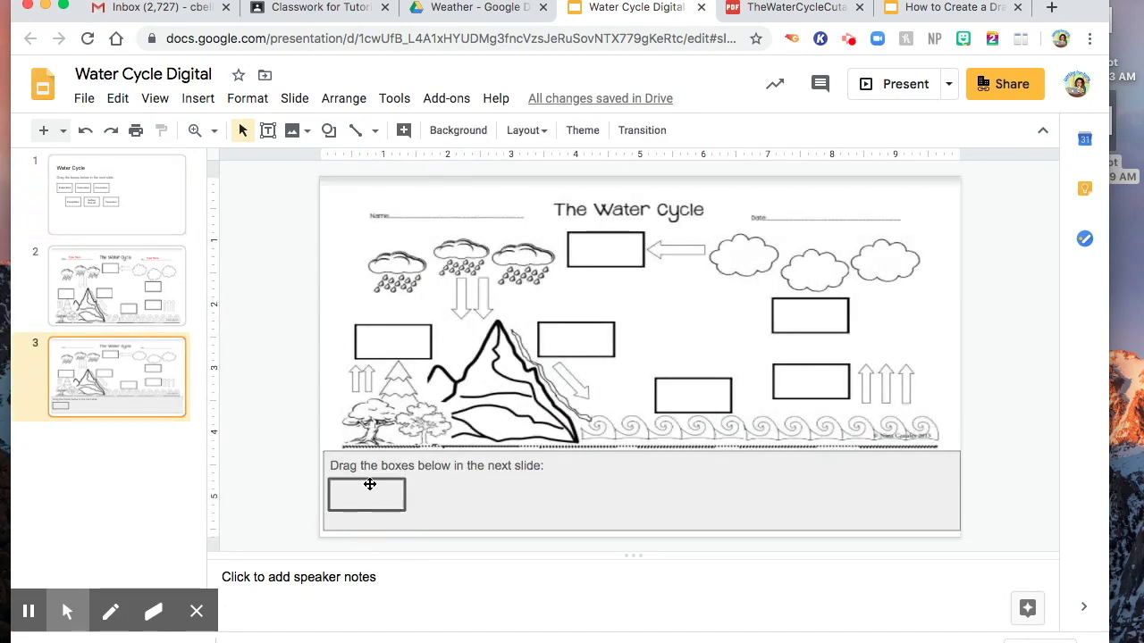
right_click(365, 491)
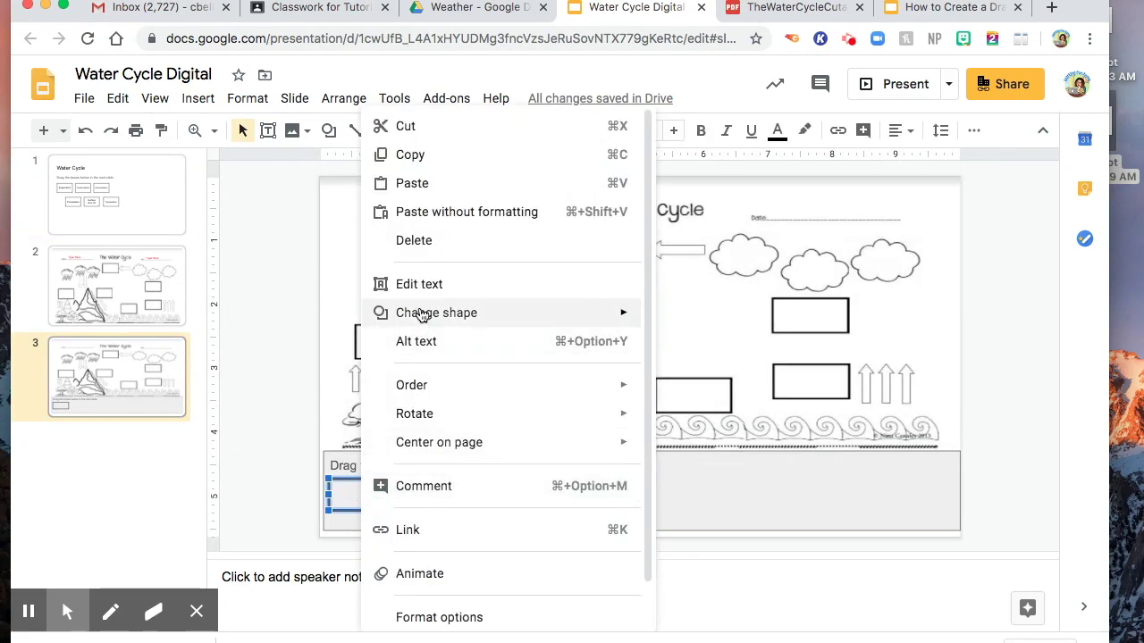
left_click(417, 283)
key("super+v")
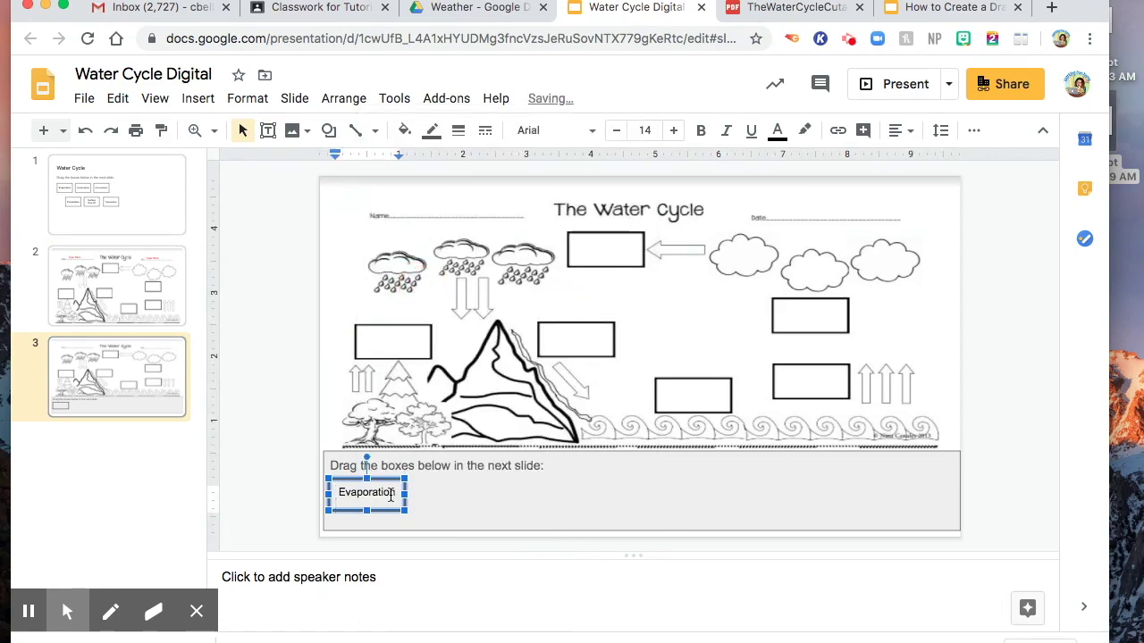
Duplicate the "Evaporation" box, place the copy directly to its right, and change its text to "Condensation".
left_click(384, 498)
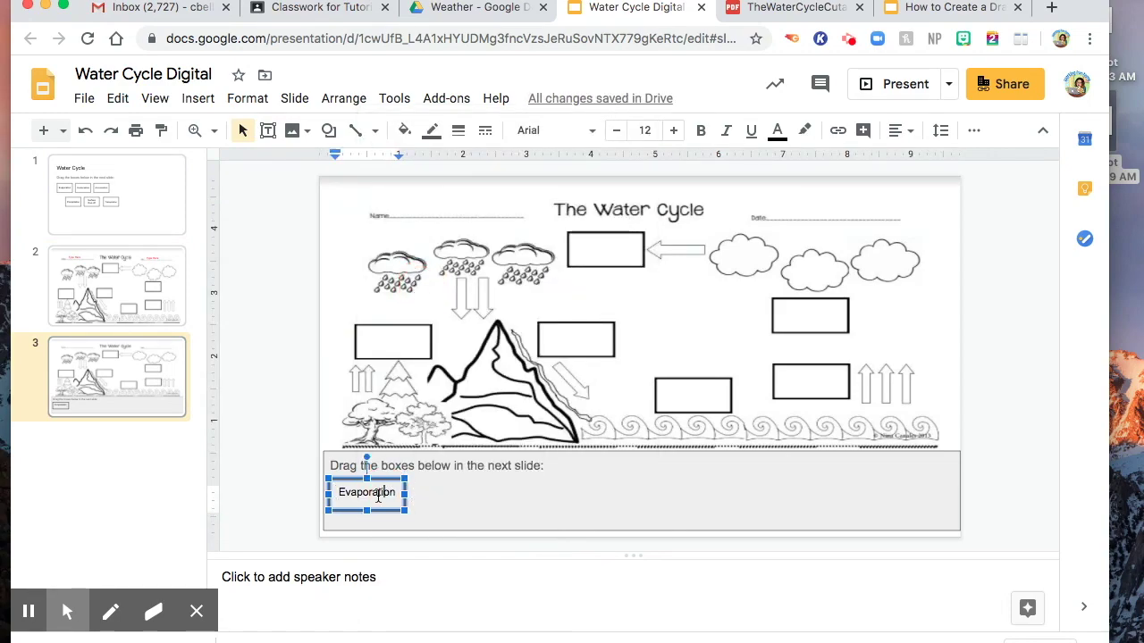
left_click(382, 510)
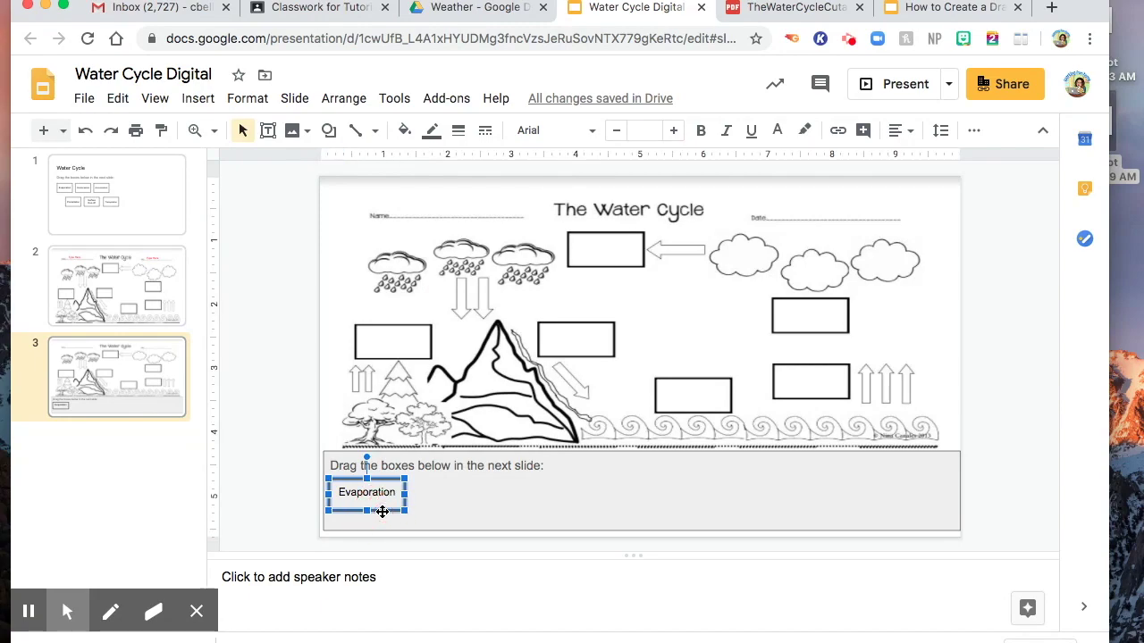
key("super+d")
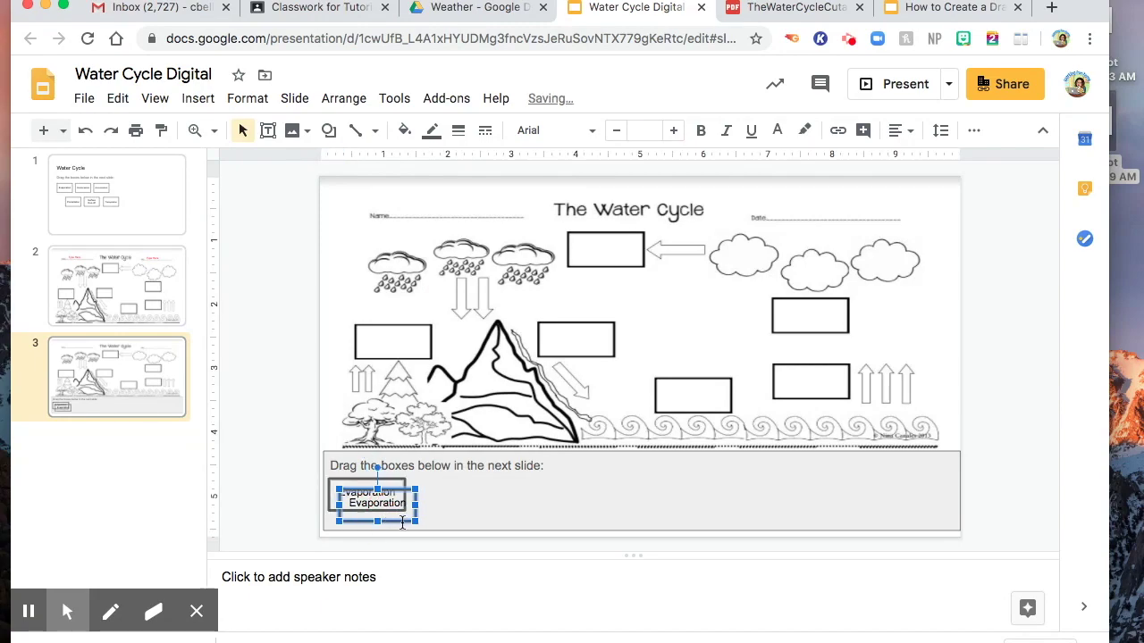
left_click_drag(409, 491, 480, 483)
left_click(473, 492)
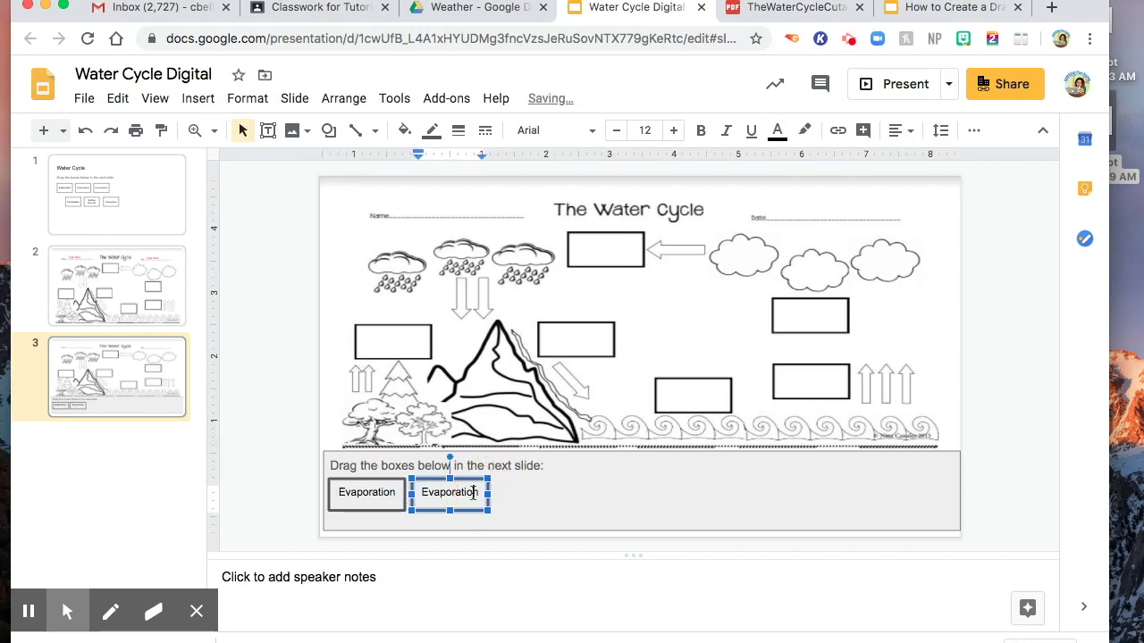
double_click(473, 492)
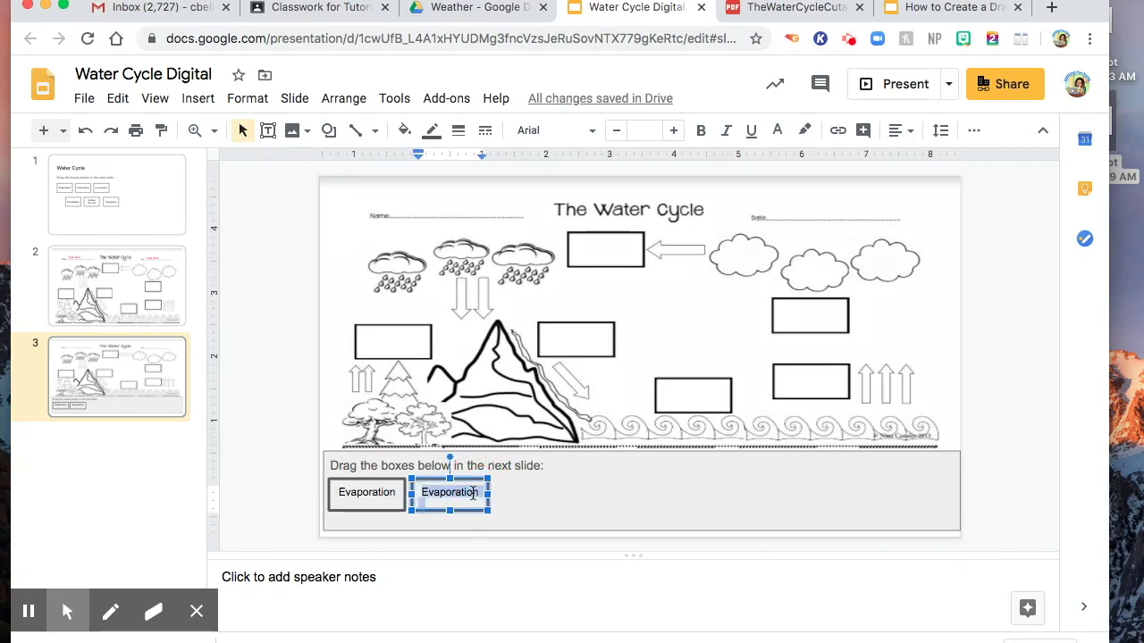
type("Condensati")
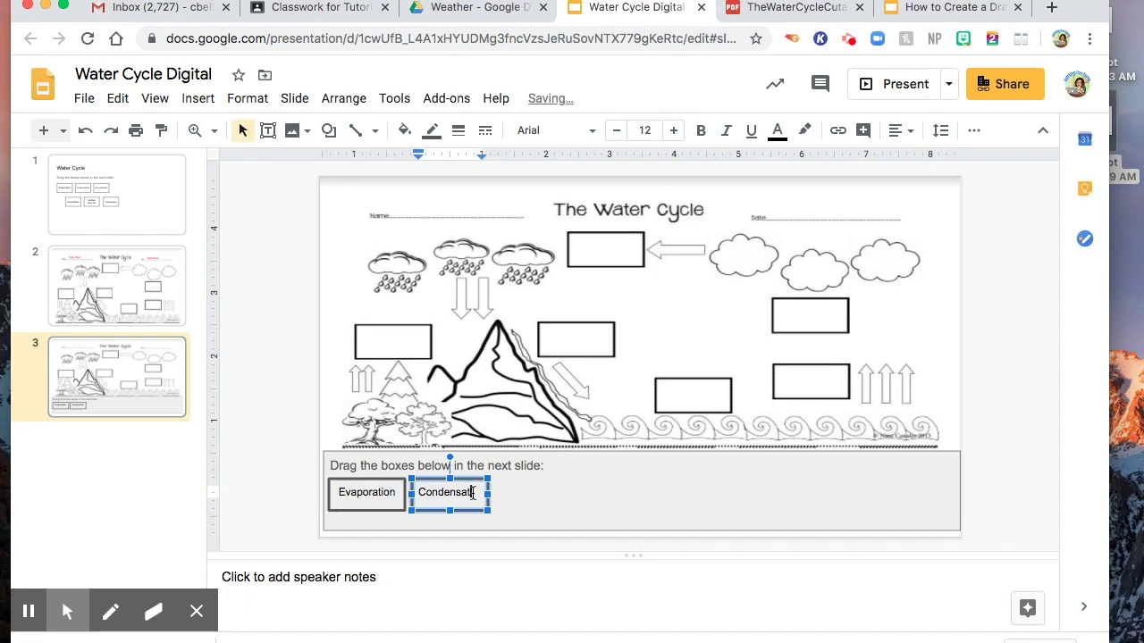
type("on")
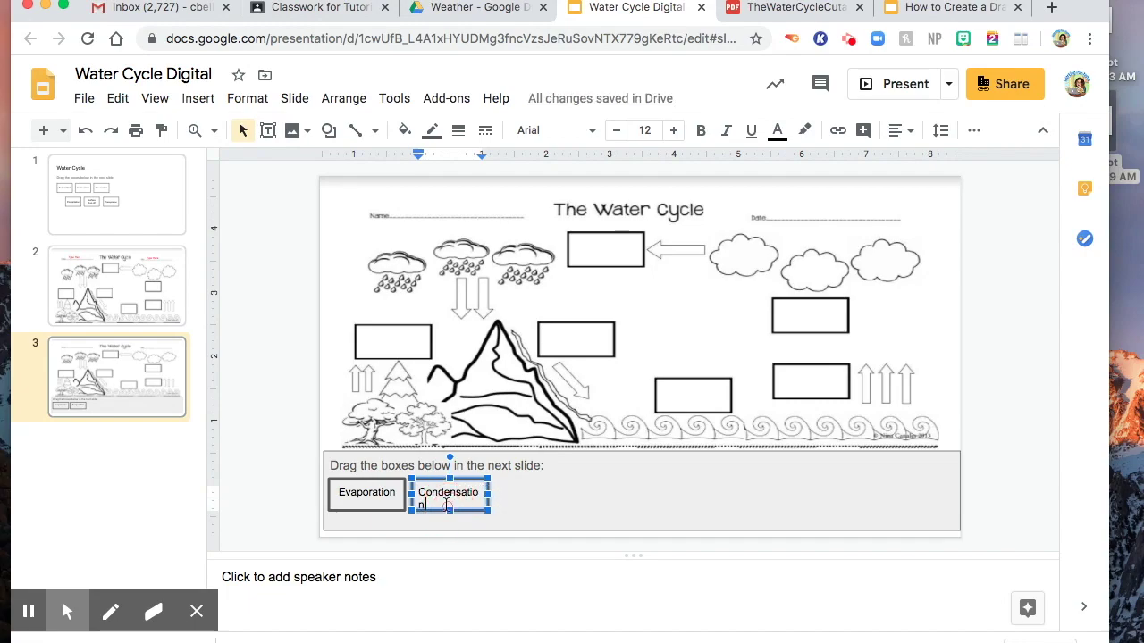
Set the font size of the "Condensation" label to 11.
double_click(446, 505)
left_click(650, 131)
type("1")
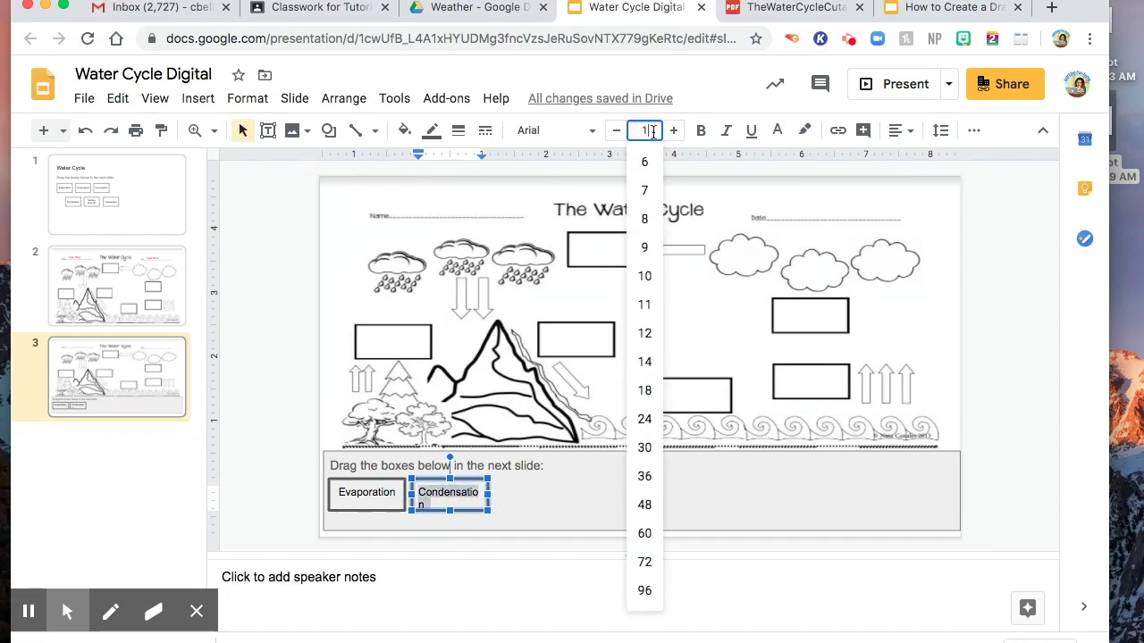
type("1")
key("Return")
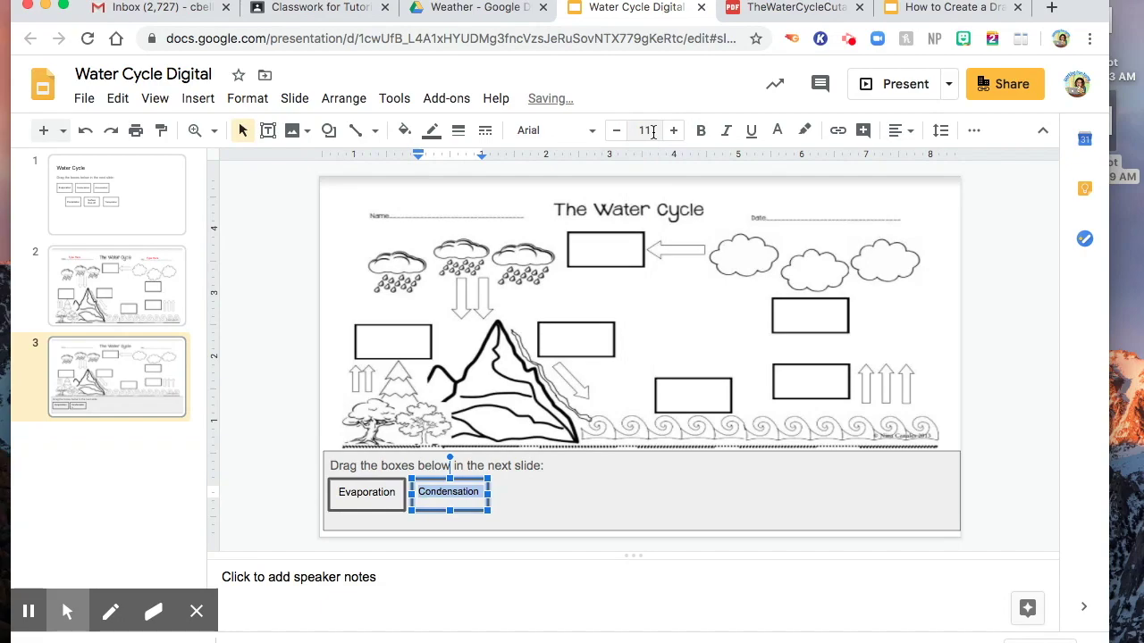
left_click(528, 510)
Duplicate the "Condensation" box, place the copy directly to its right, and change its text to "Precipitation".
left_click(465, 491)
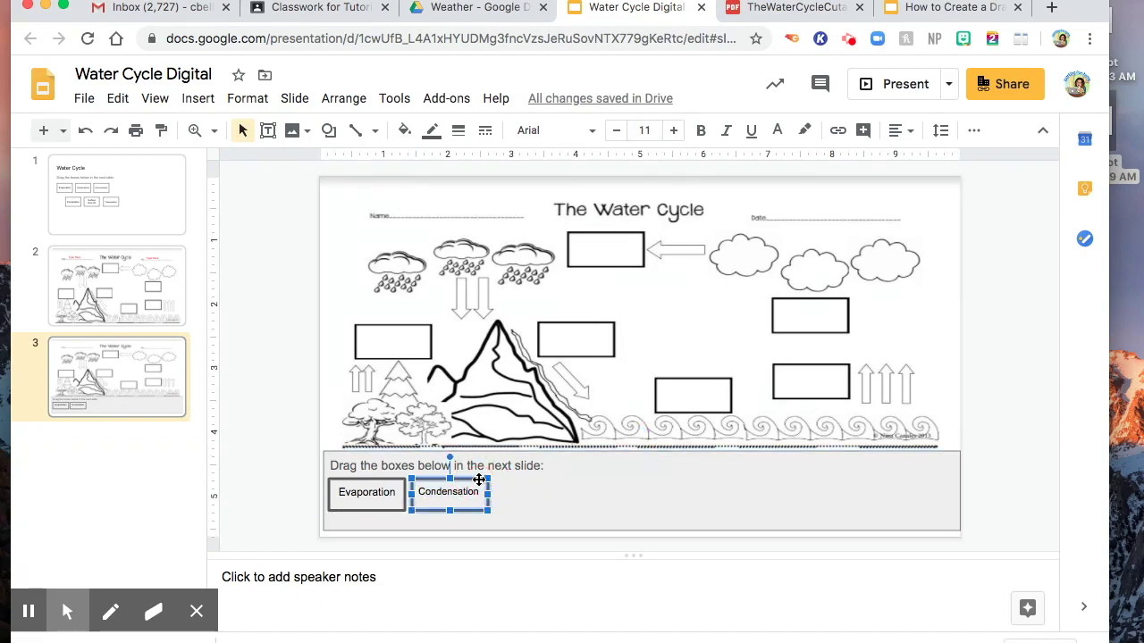
key("super+d")
left_click(490, 494)
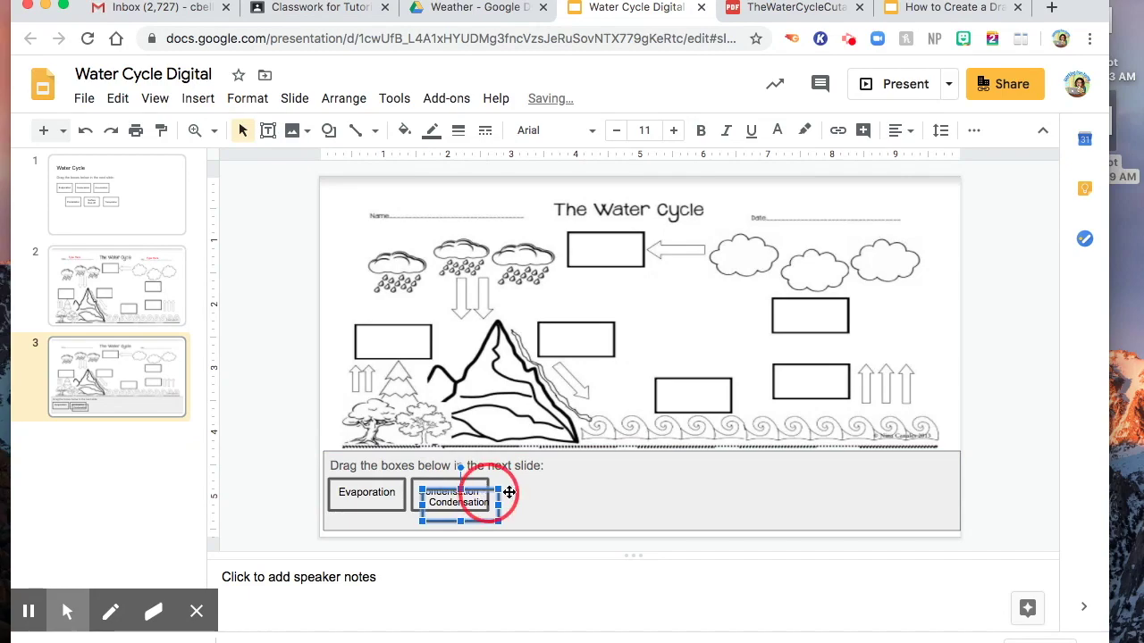
left_click_drag(509, 492, 554, 485)
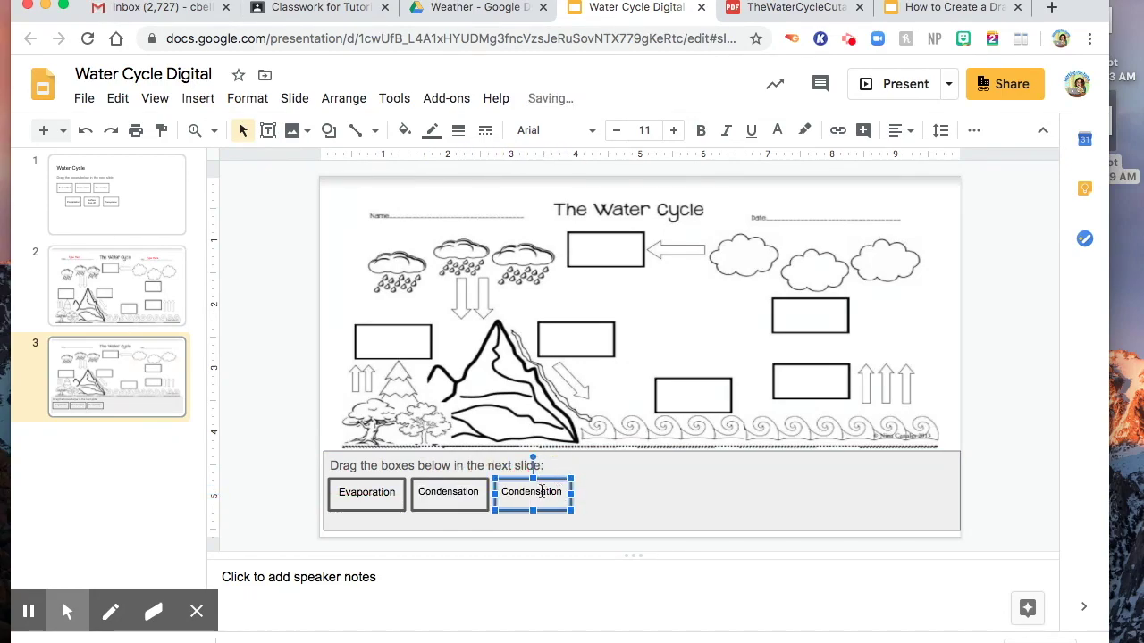
double_click(541, 491)
type("Pre")
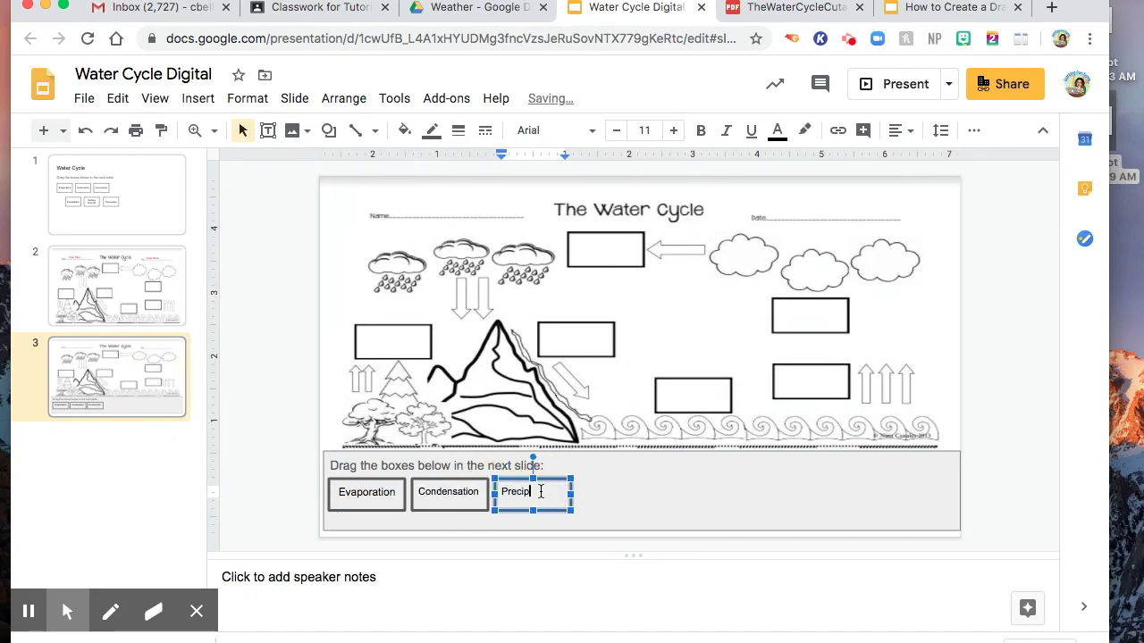
type("cipitation")
left_click(671, 497)
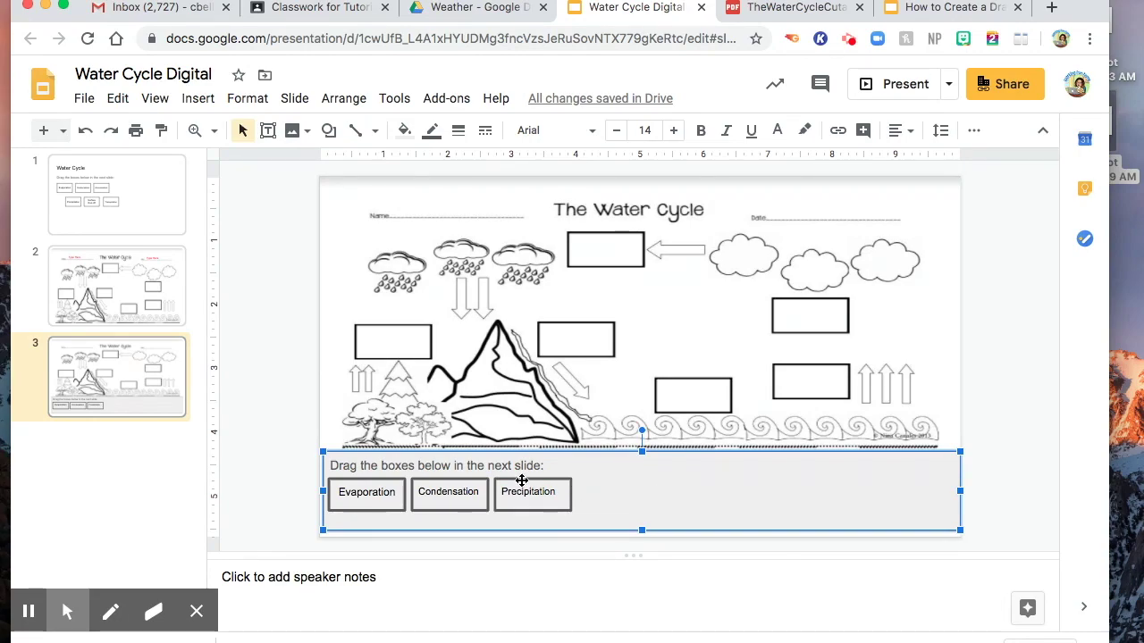
Try the "Precipitation" label in the blank box beside the mountain's right slope on slide 3, and undo the move.
left_click(148, 304)
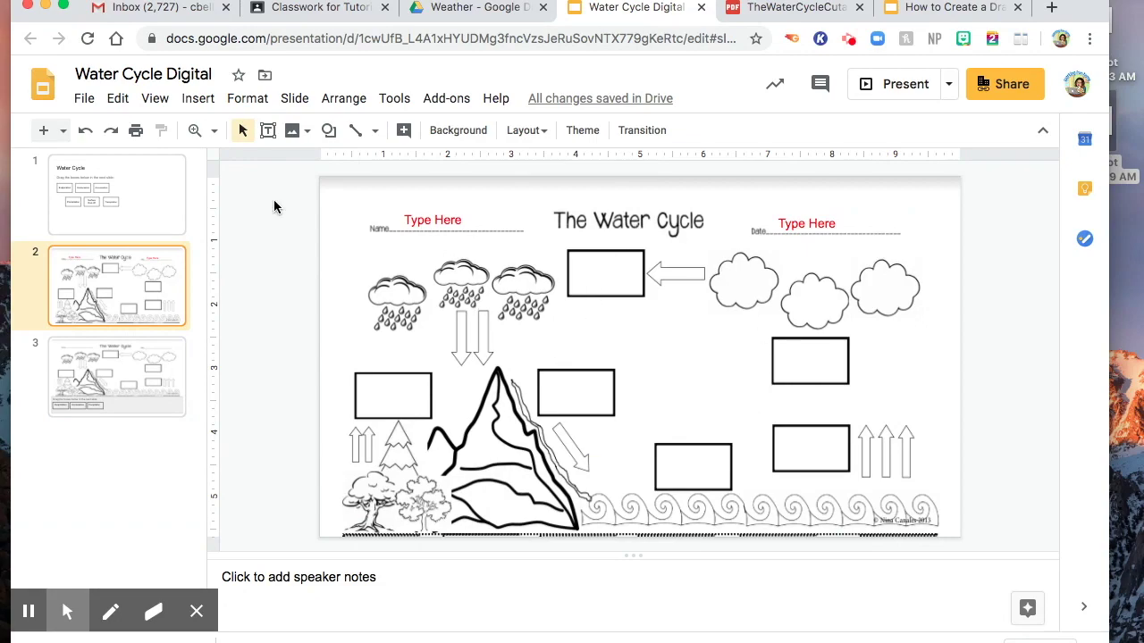
left_click(145, 185)
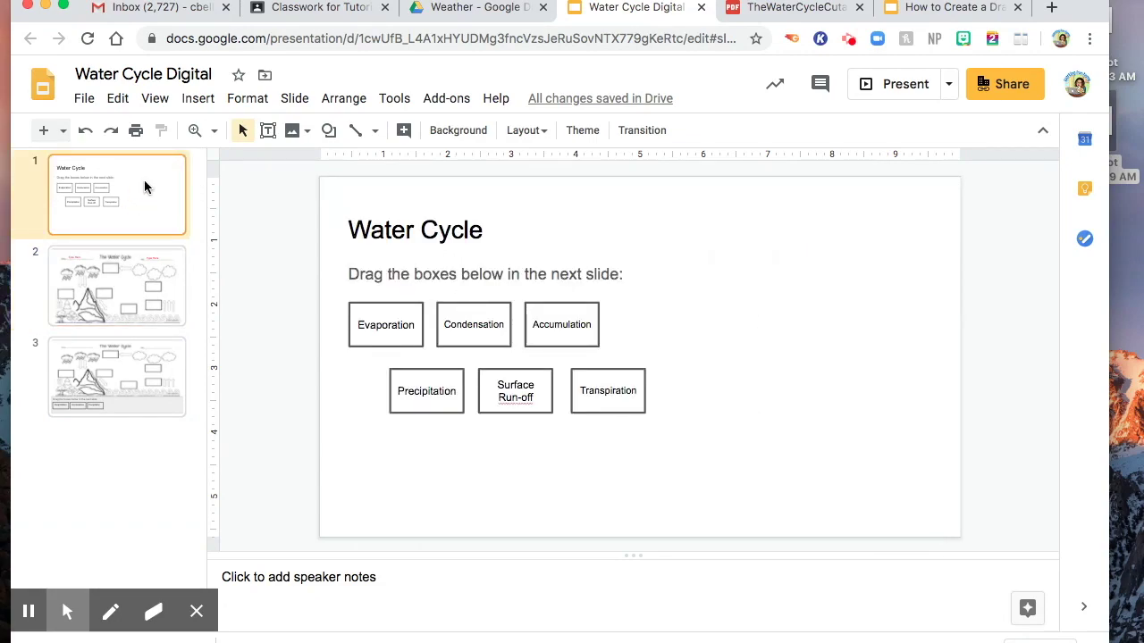
left_click(131, 383)
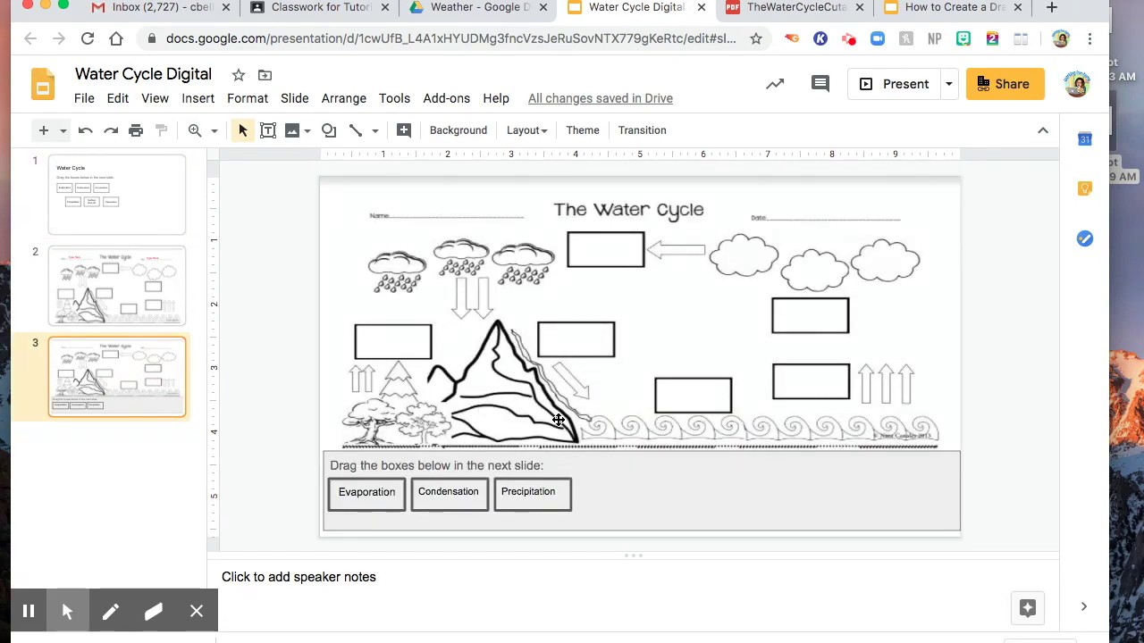
left_click_drag(554, 480, 599, 329)
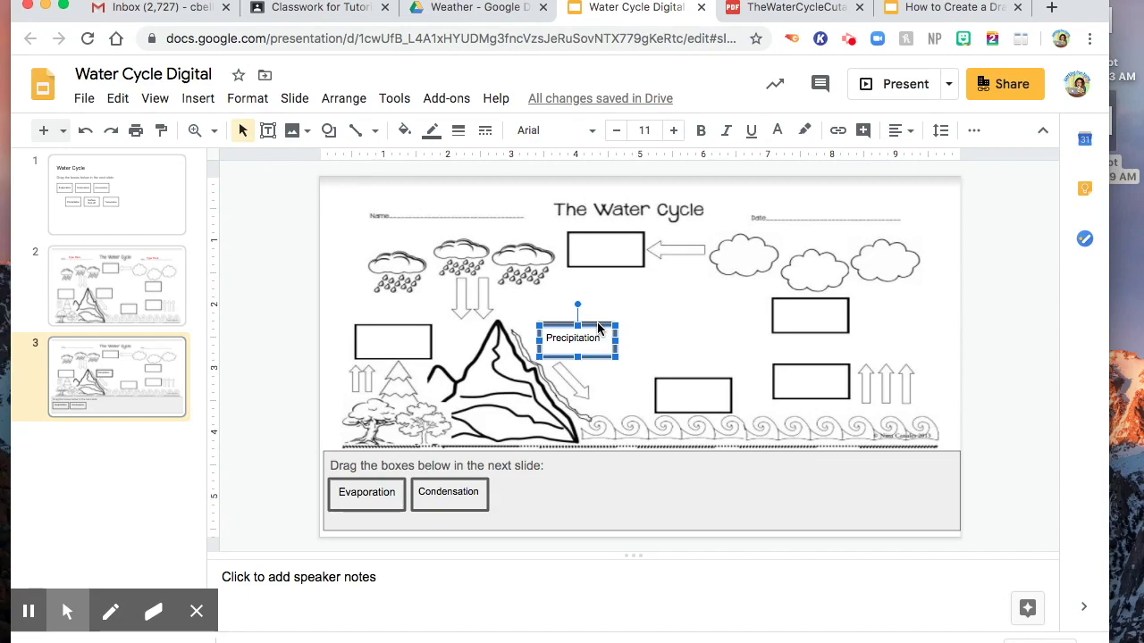
key("super+z")
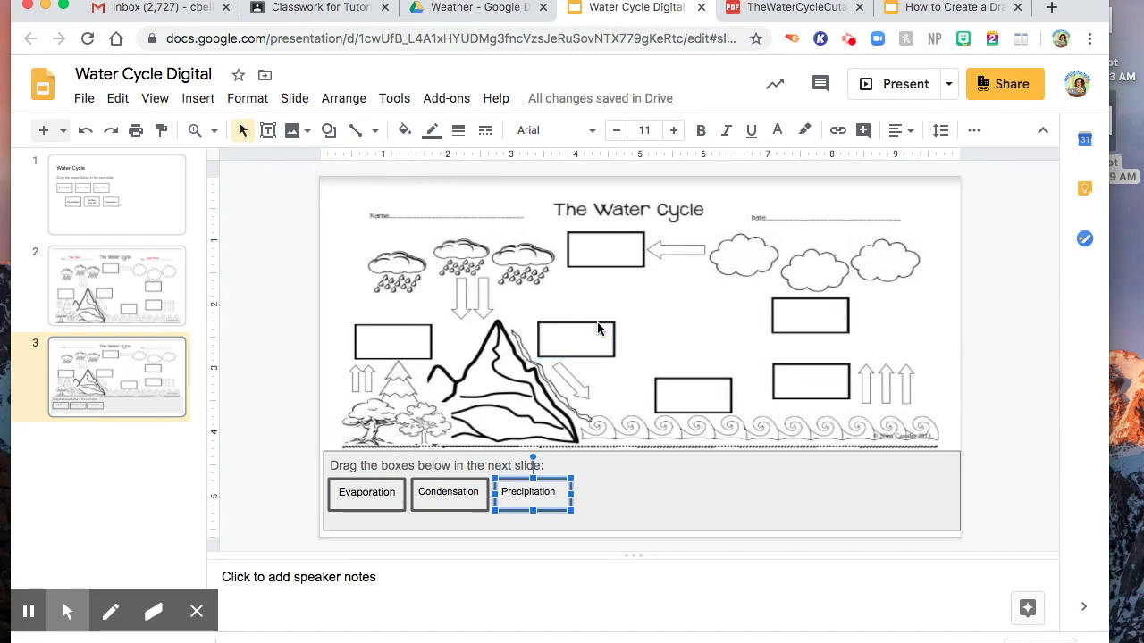
Switch to the Tutorial Class classwork in Google Classroom and create an assignment titled "Water Cycle Sort".
left_click(329, 9)
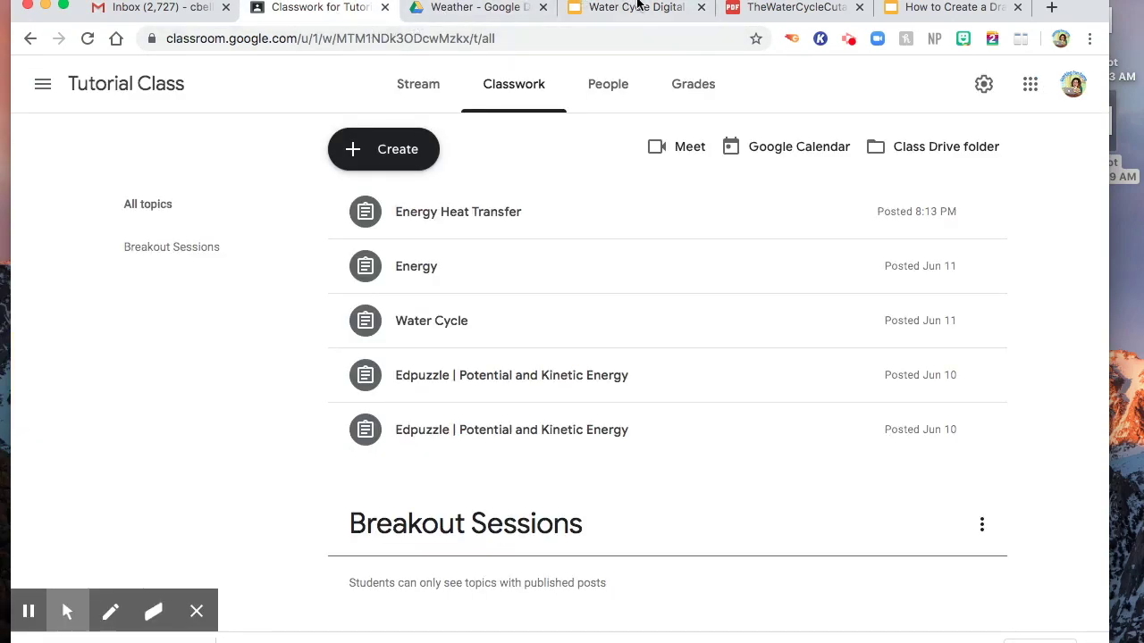
left_click(390, 152)
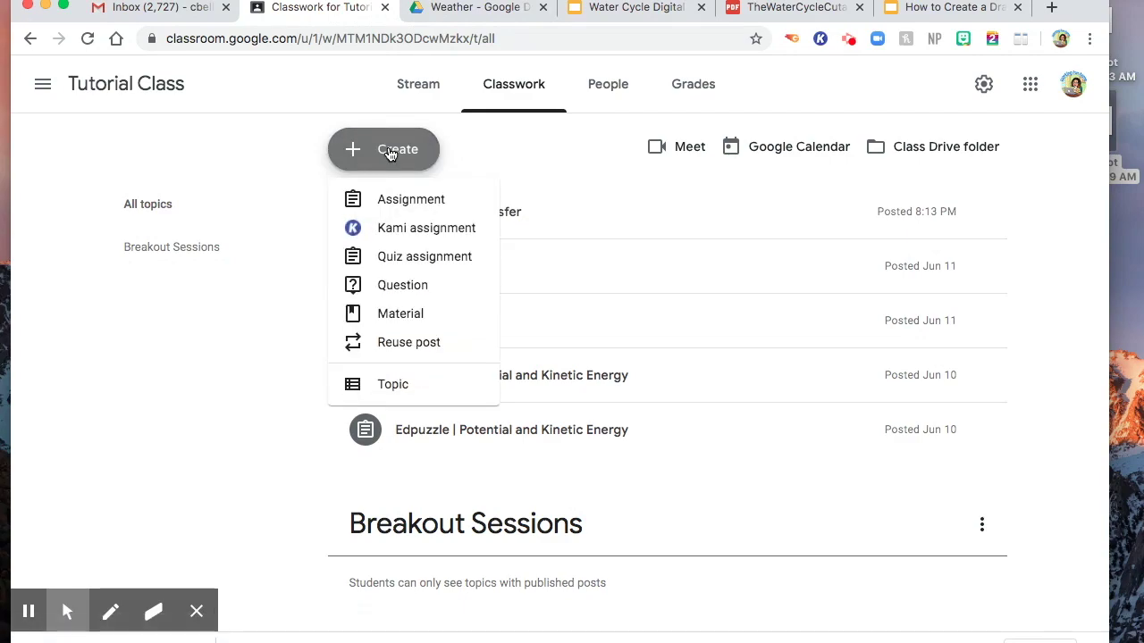
left_click(412, 199)
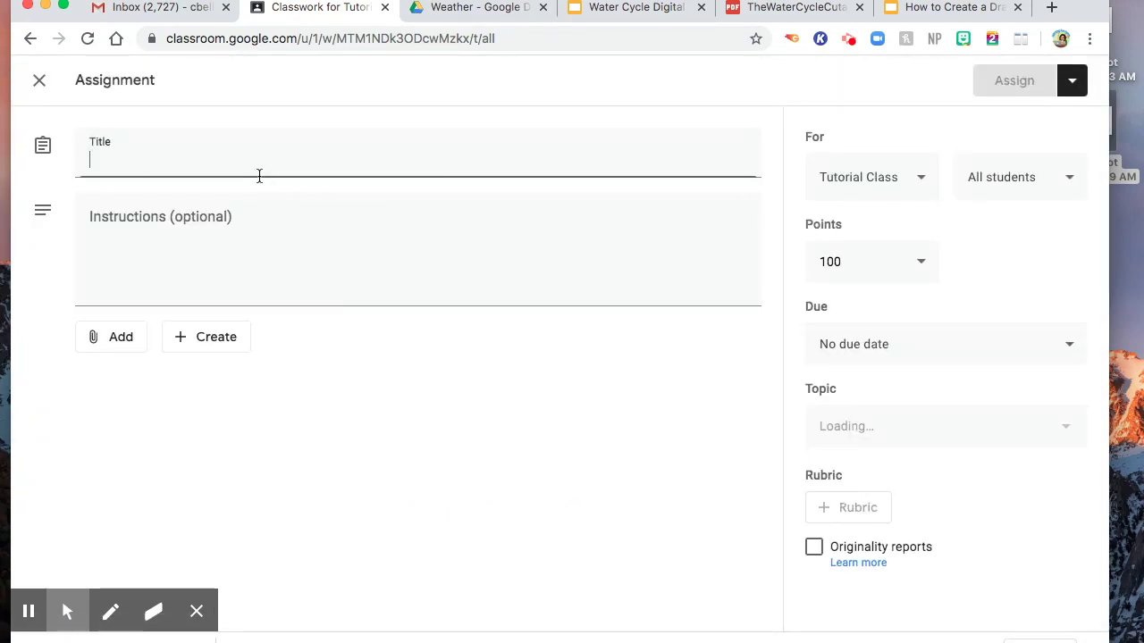
type("Water ")
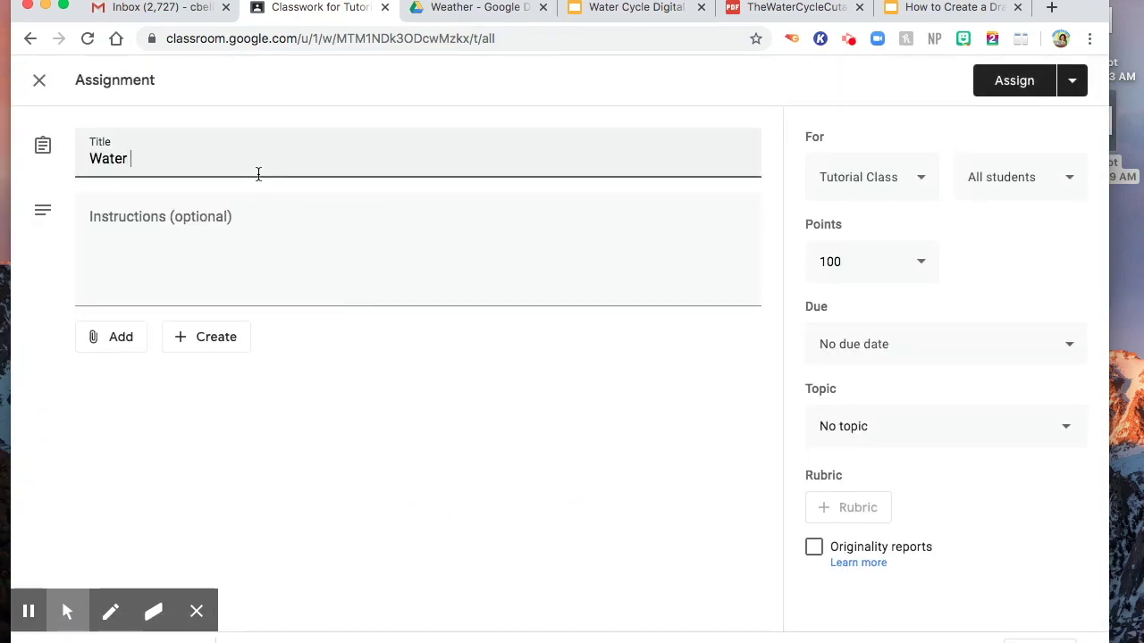
type("Cycle Sort")
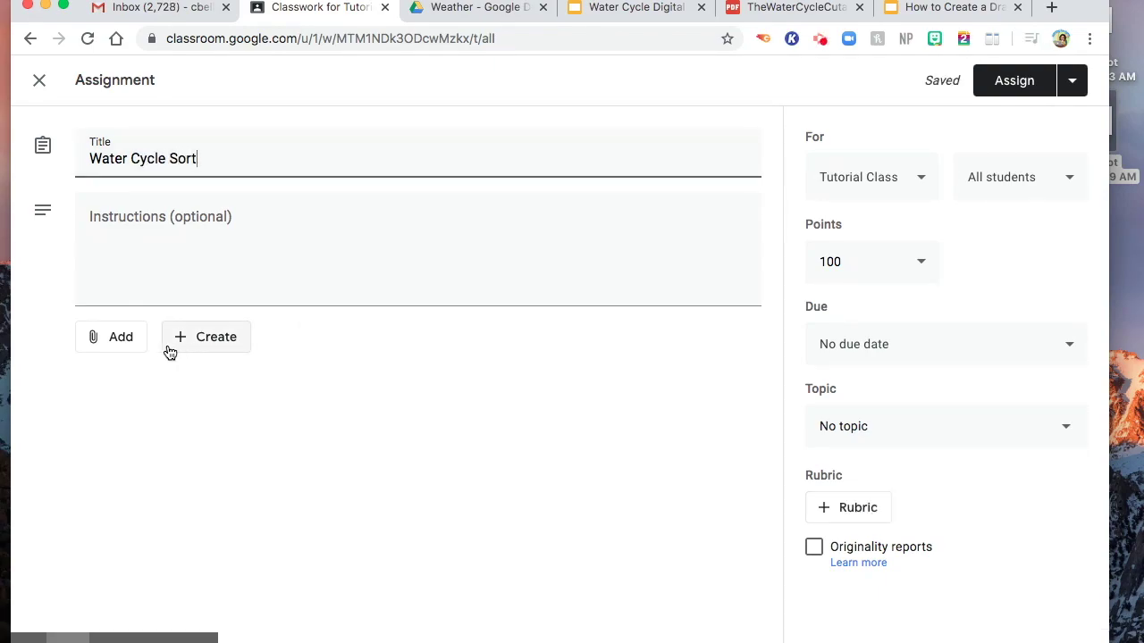
Attach the "Water Cycle Digital" Google Slides file from Google Drive to the assignment.
left_click(125, 344)
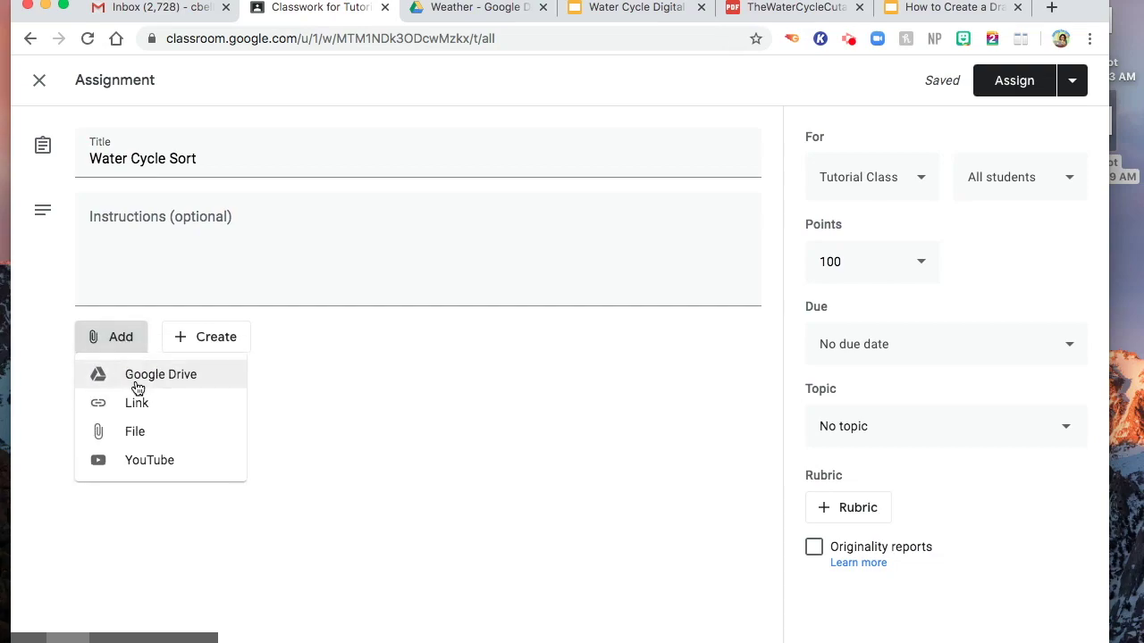
left_click(139, 379)
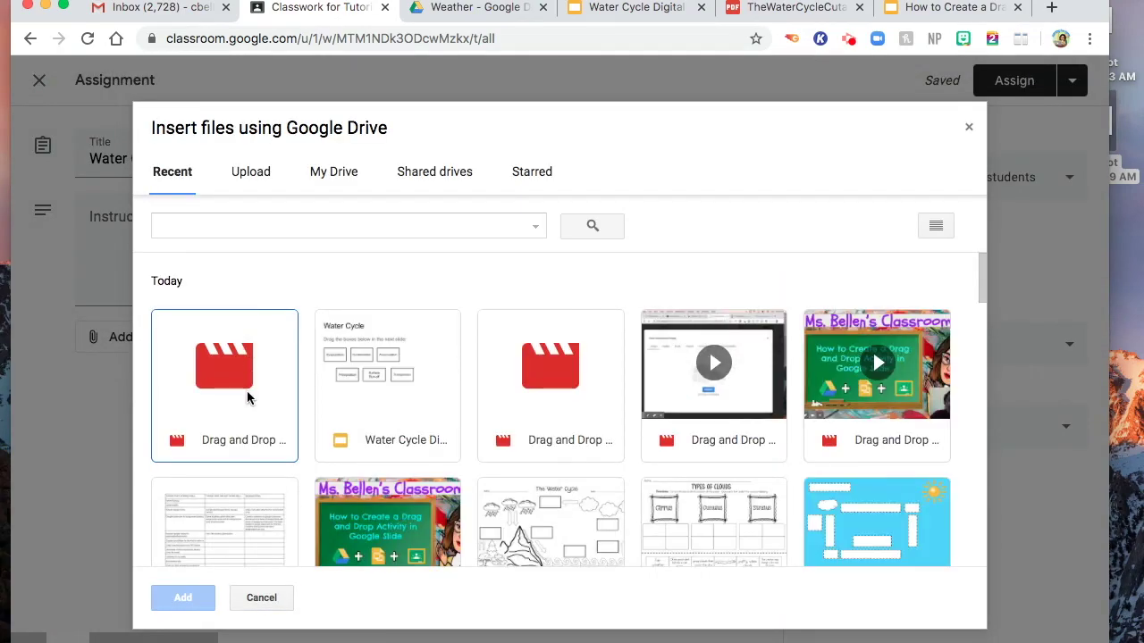
left_click(383, 393)
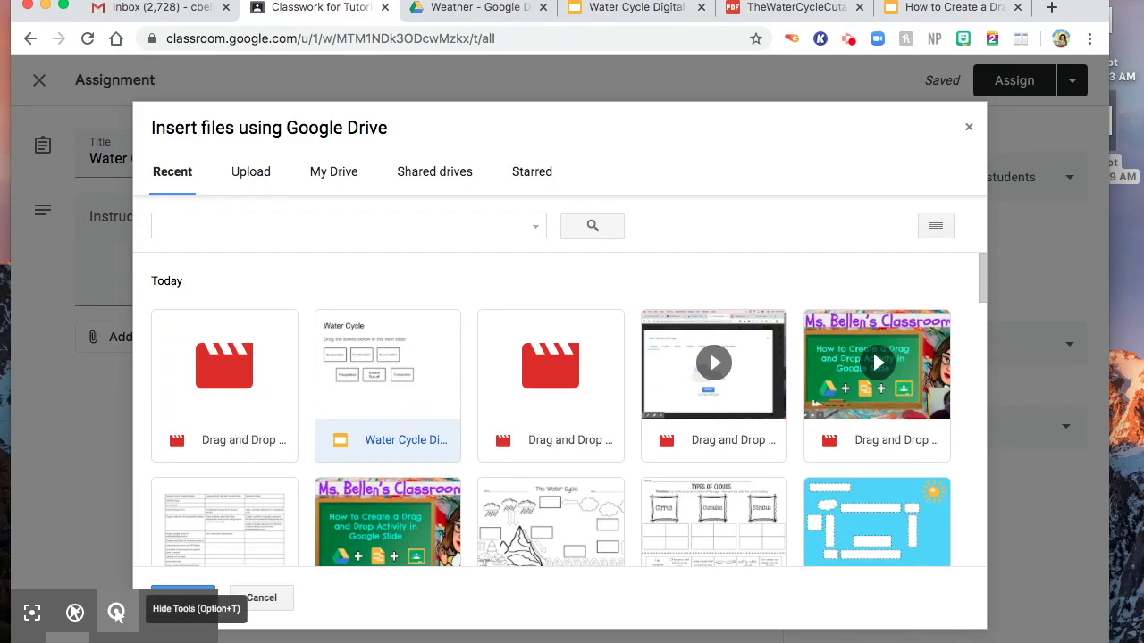
left_click(190, 598)
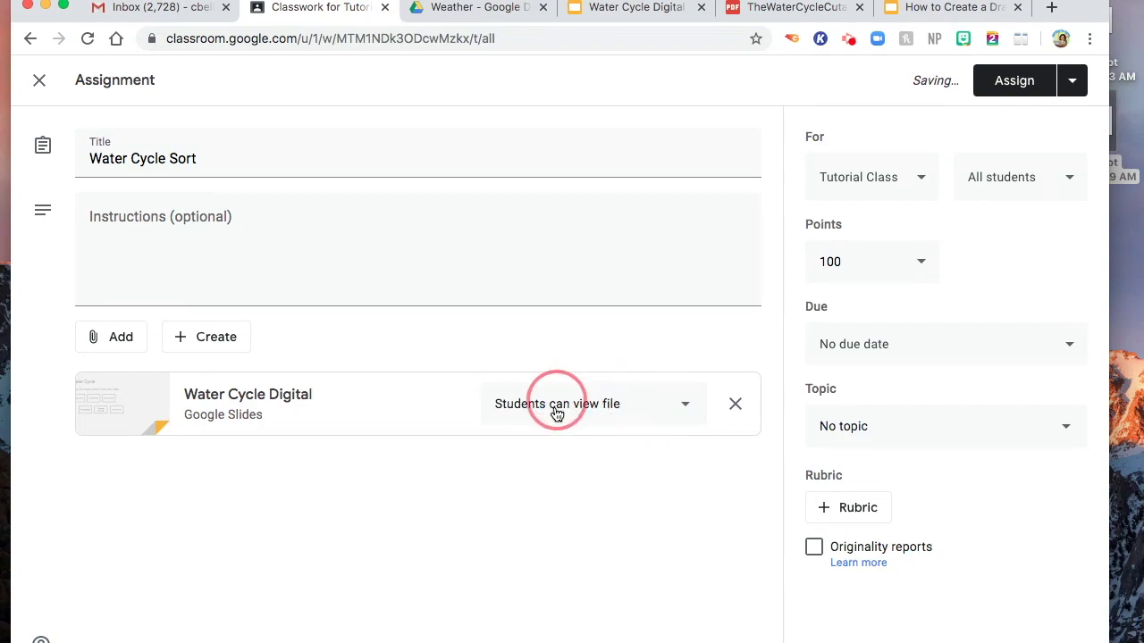
Set the attached slides to "Make a copy for each student" and assign the work to the class.
left_click(607, 408)
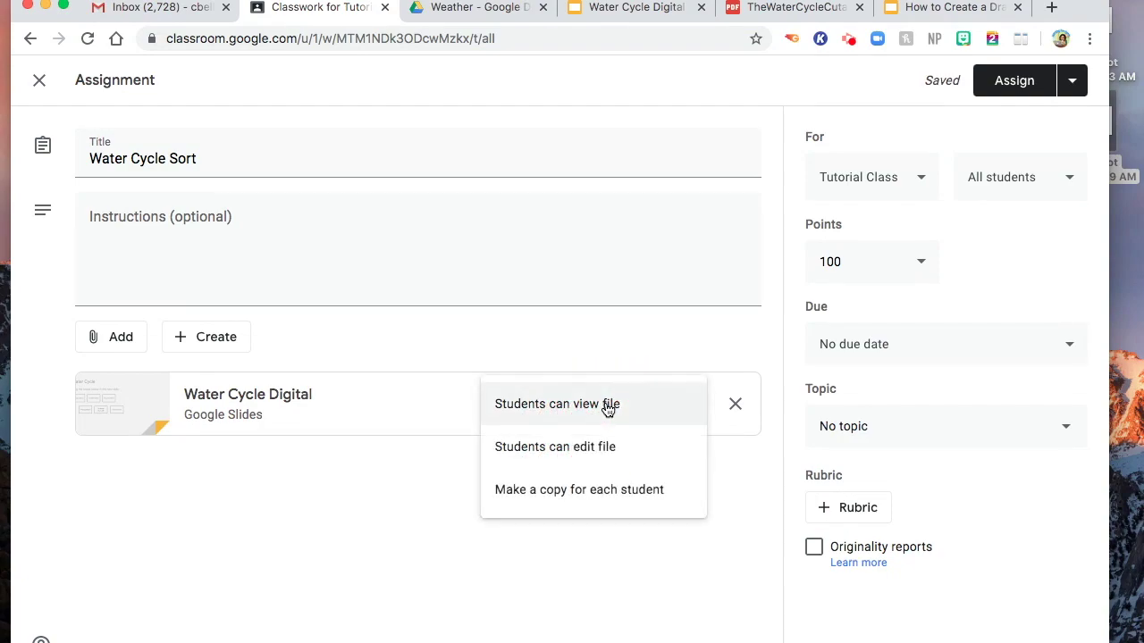
left_click(592, 489)
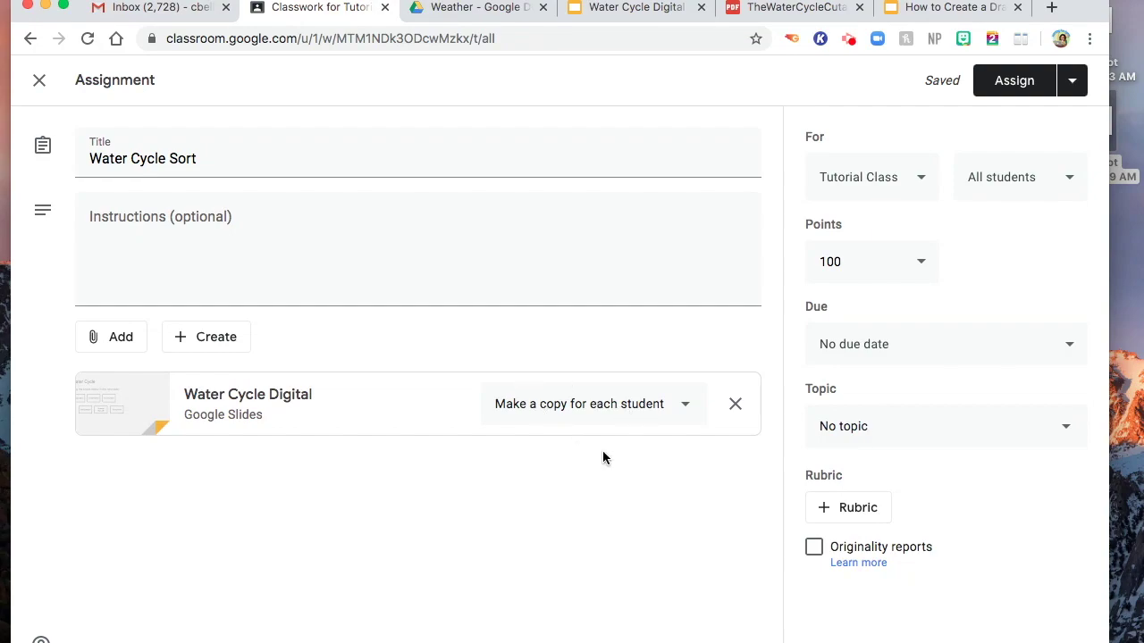
left_click(1000, 94)
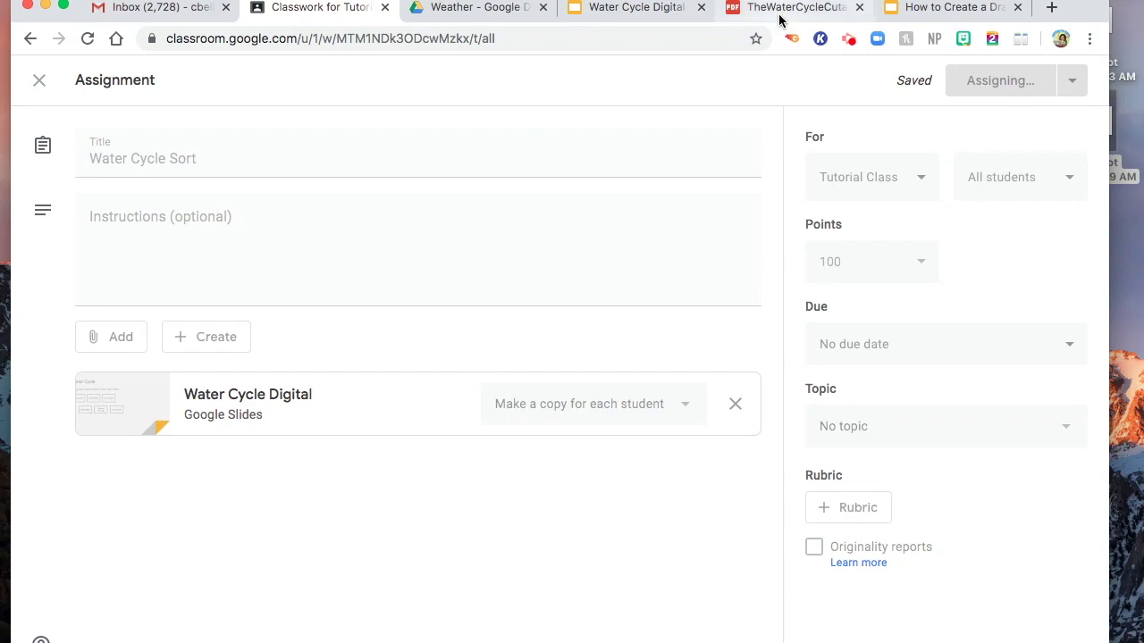